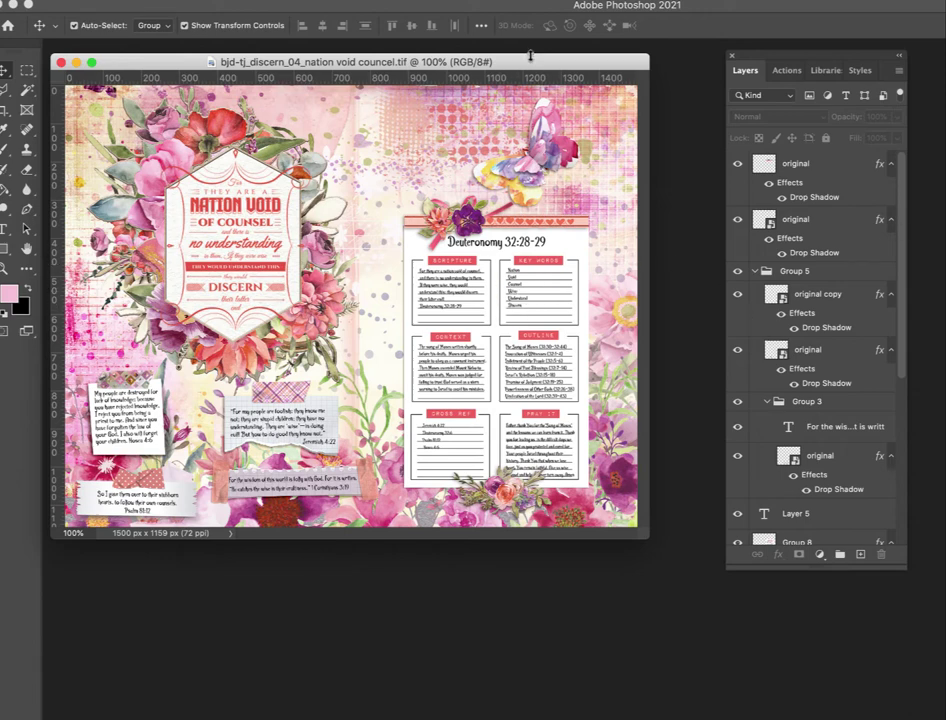
- Minimize the nation void councel page and bring the verse map descern_deut 32.tif document to the front
left_click_drag(532, 66, 562, 68)
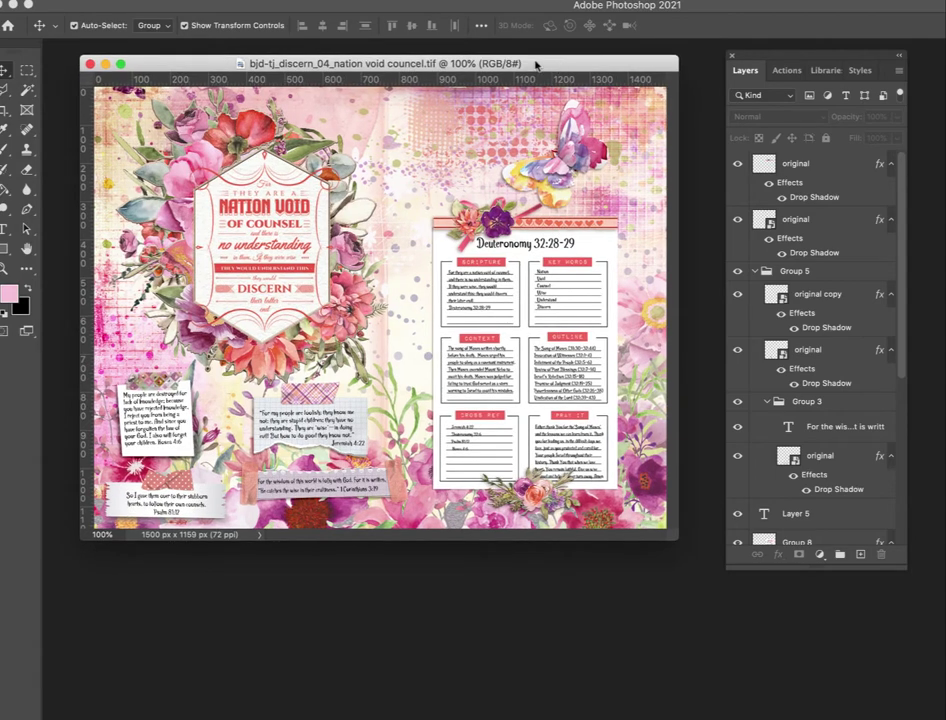
left_click(105, 64)
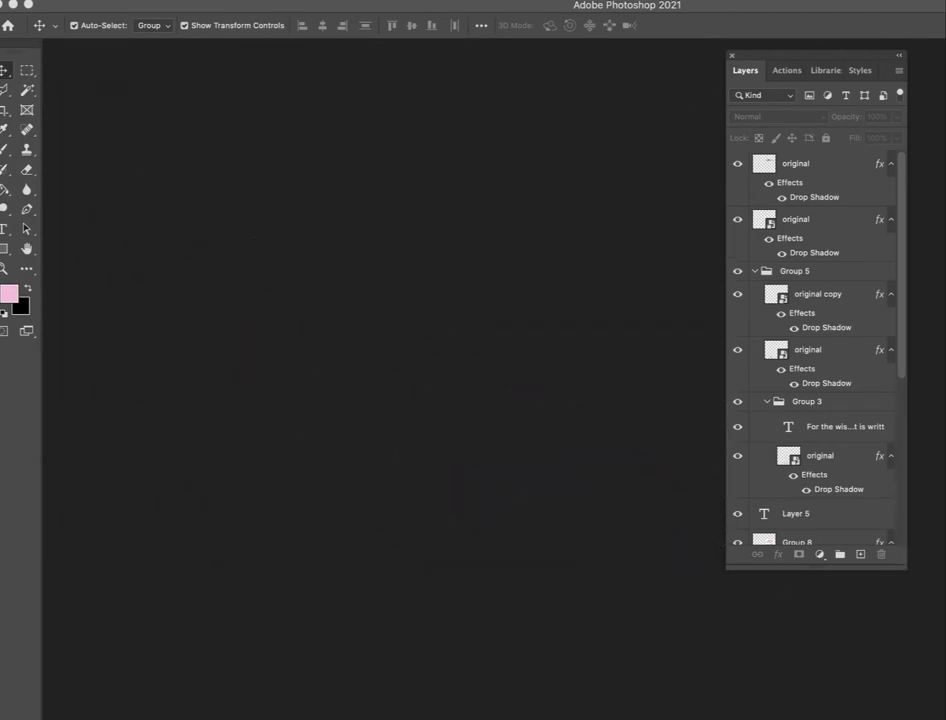
left_click(495, 1)
mouse_move(450, 1)
mouse_move(495, 1)
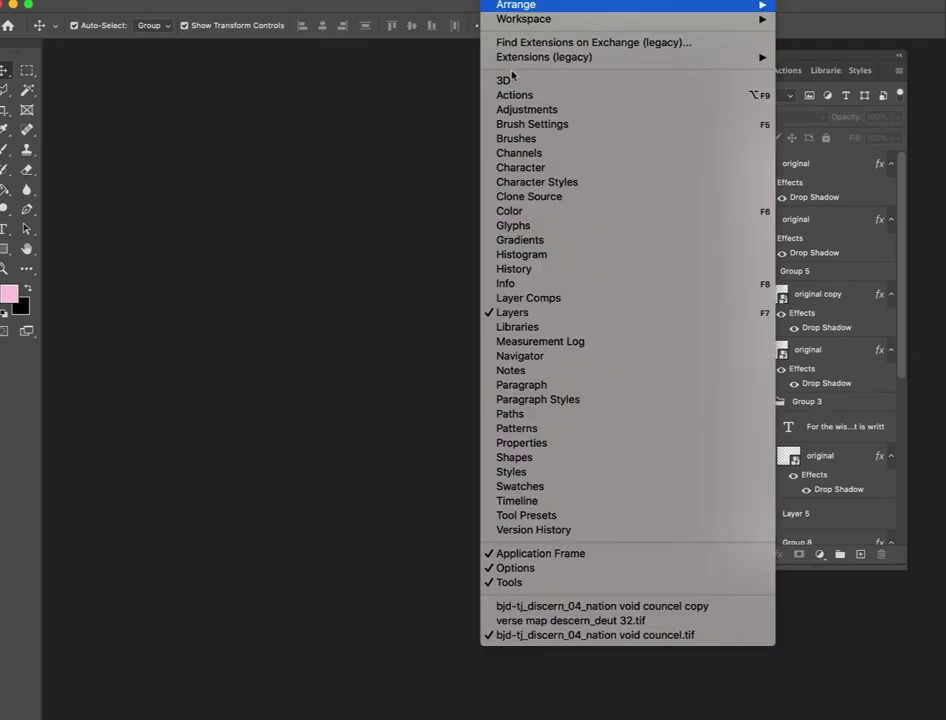
left_click(589, 621)
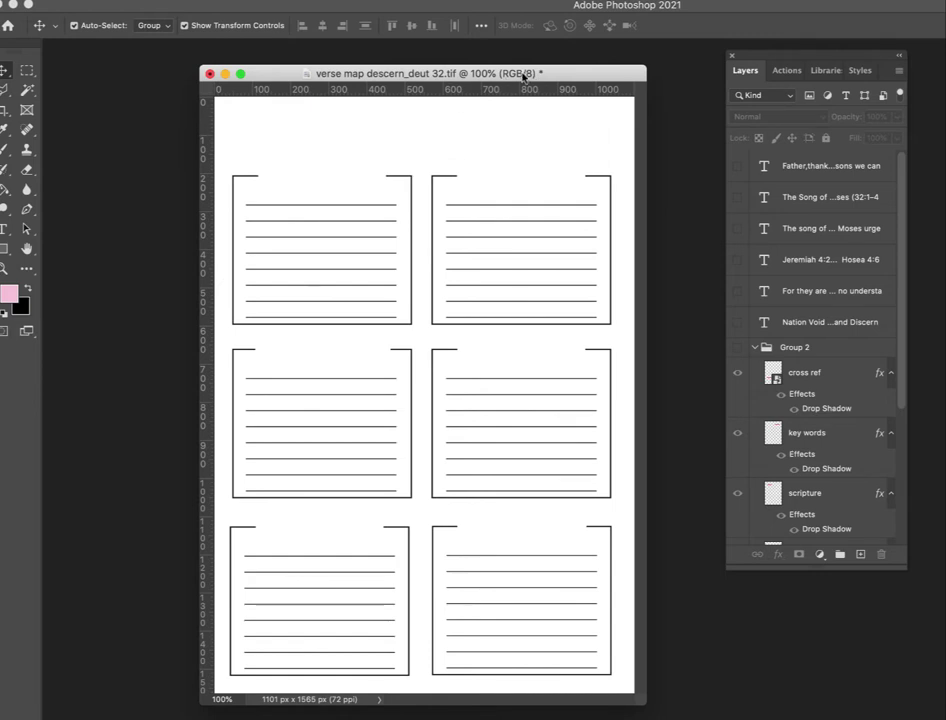
left_click_drag(522, 77, 521, 63)
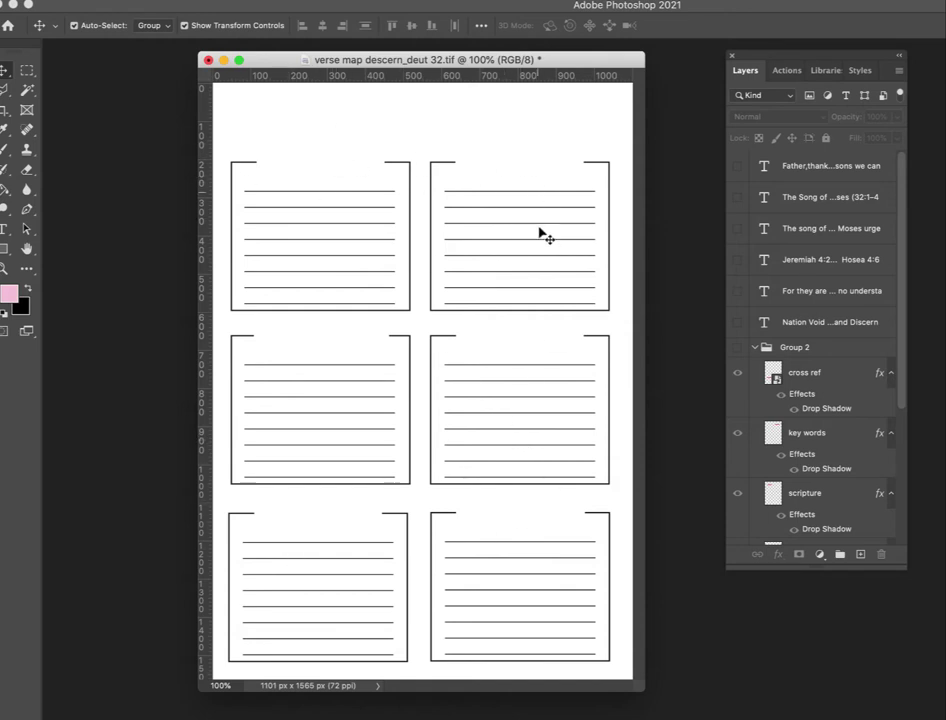
- Make Group 2 with the red heading labels visible and ungroup it
scroll(826, 363, "down", 5)
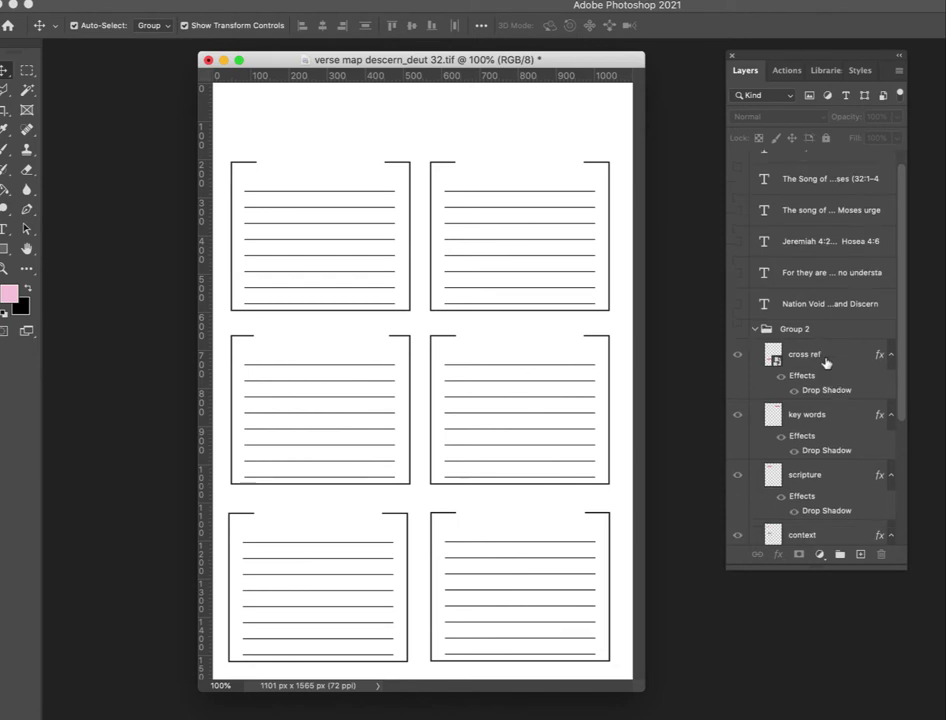
scroll(826, 363, "up", 5)
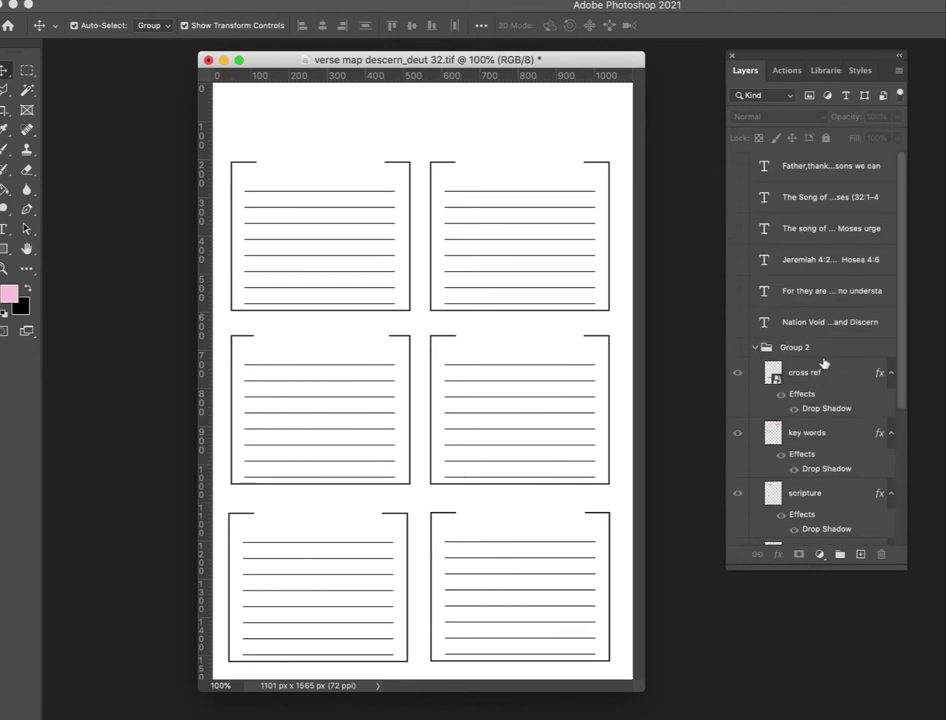
left_click(737, 349)
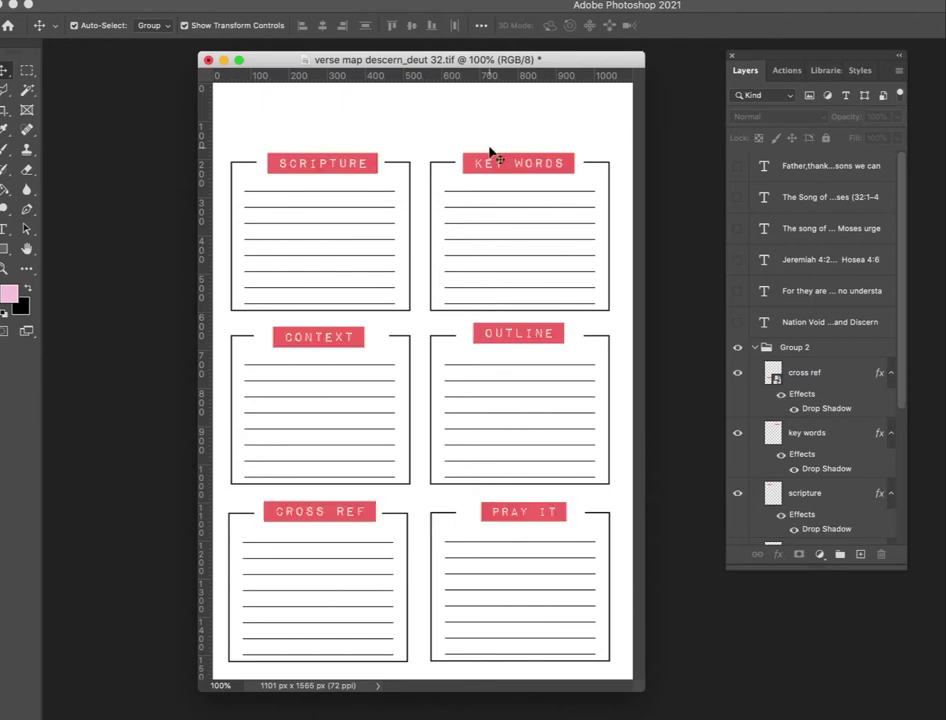
left_click(317, 163)
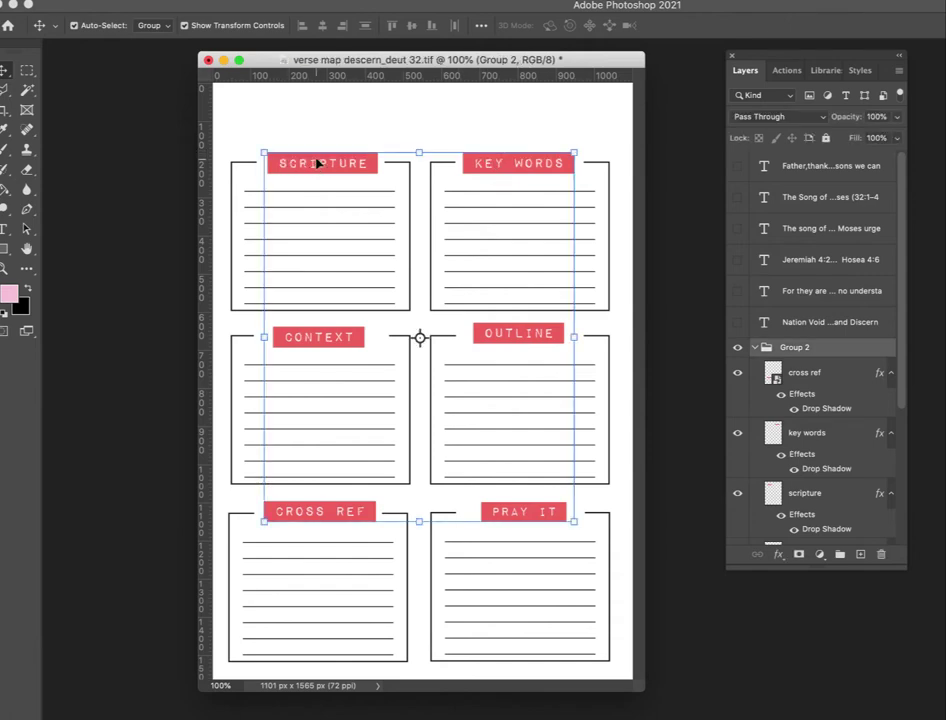
right_click(844, 347)
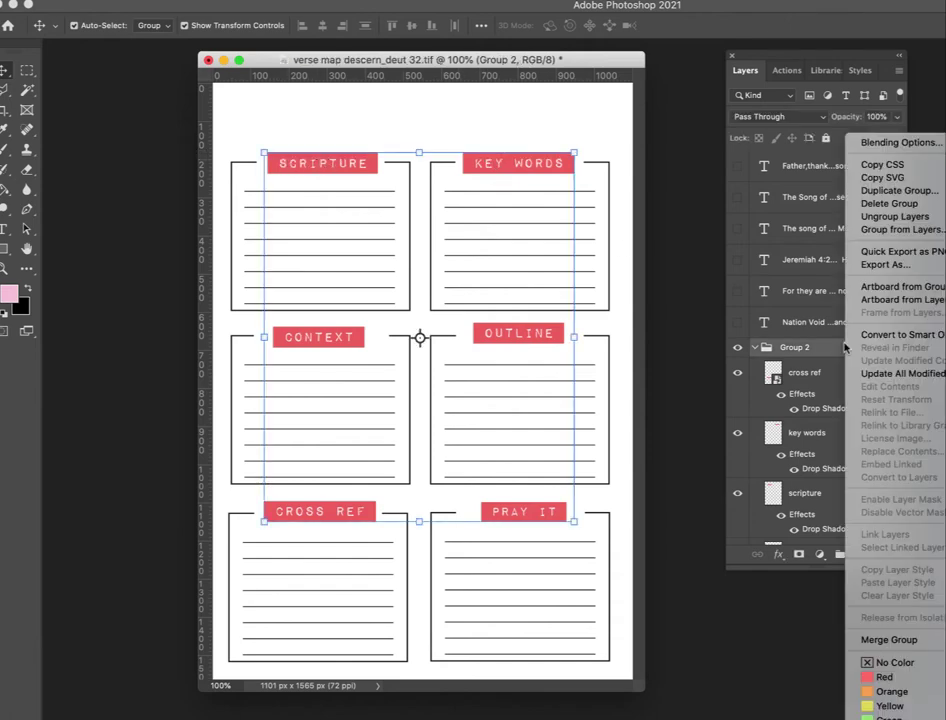
left_click(902, 218)
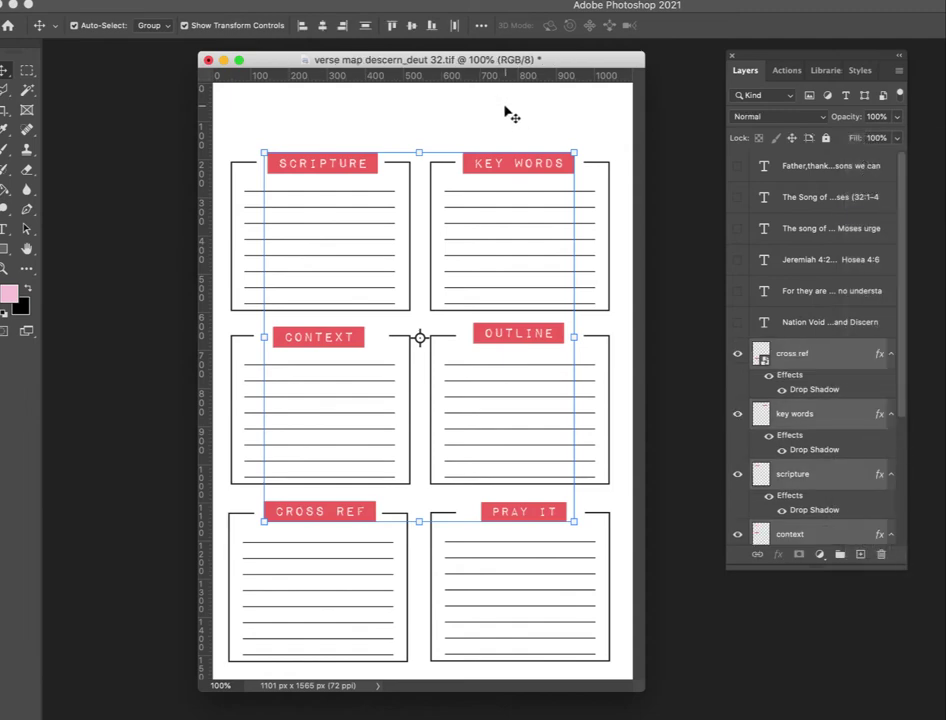
- Check the SCRIPTURE label's height and aspect ratio lock with Free Transform
left_click(334, 152)
left_click(335, 165)
left_click_drag(352, 168, 348, 169)
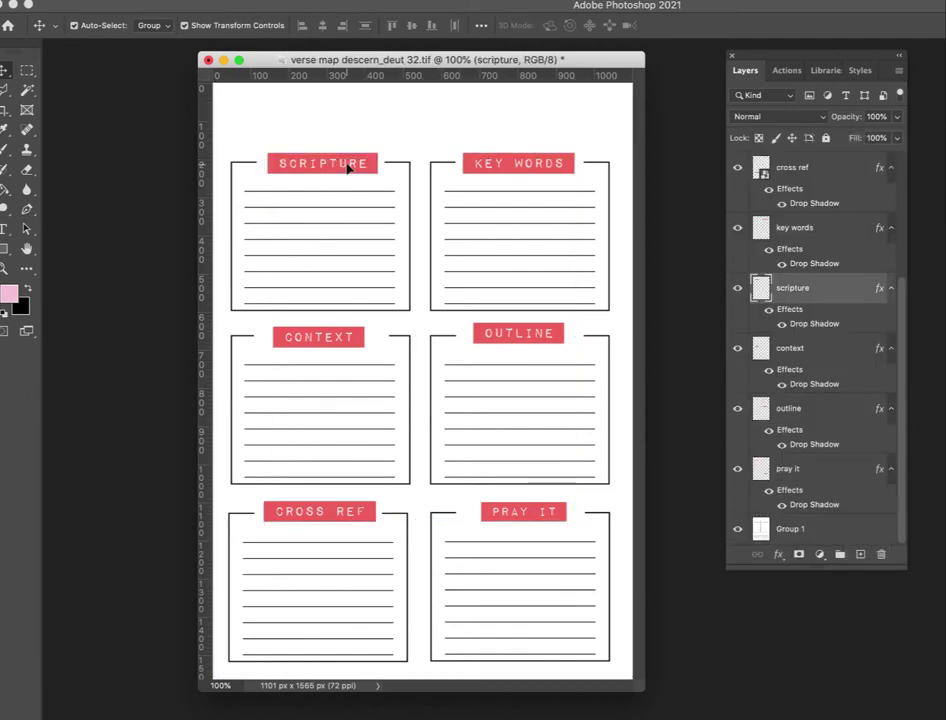
left_click(350, 169)
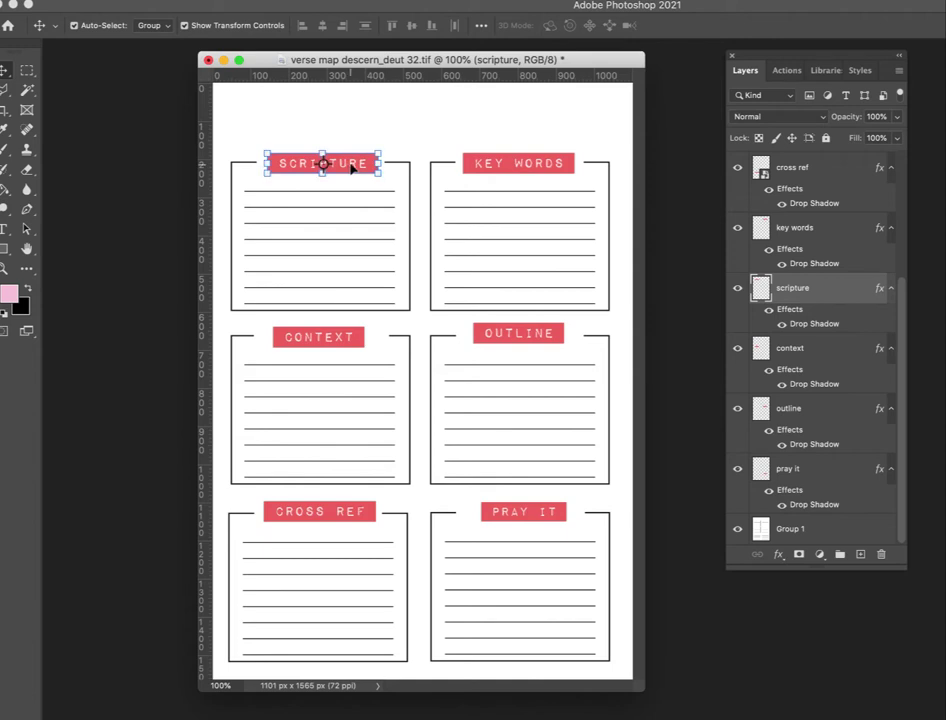
key("super+t")
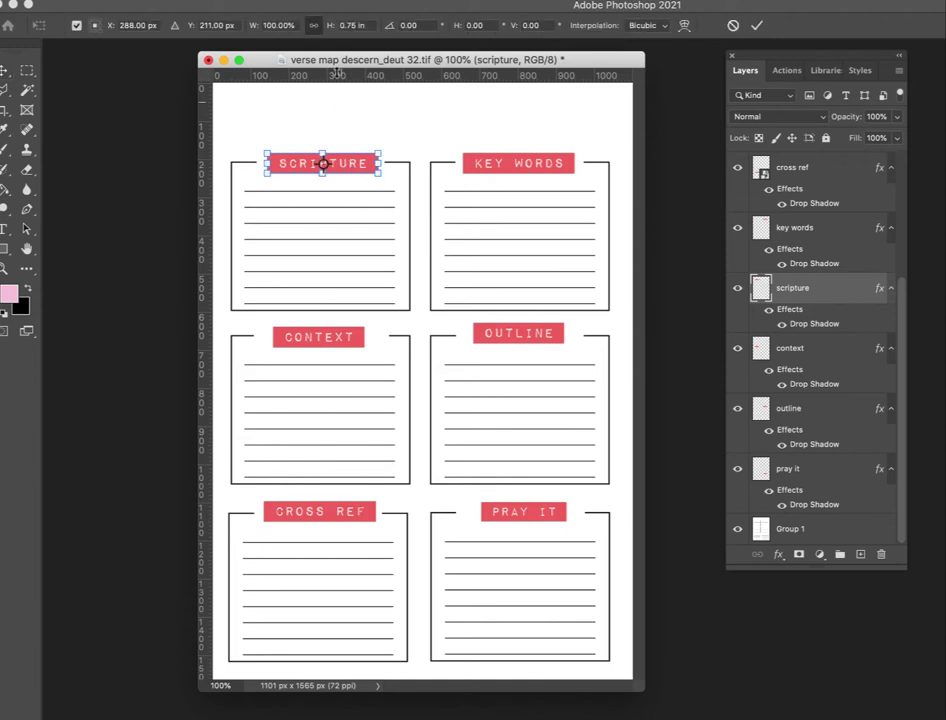
left_click(367, 25)
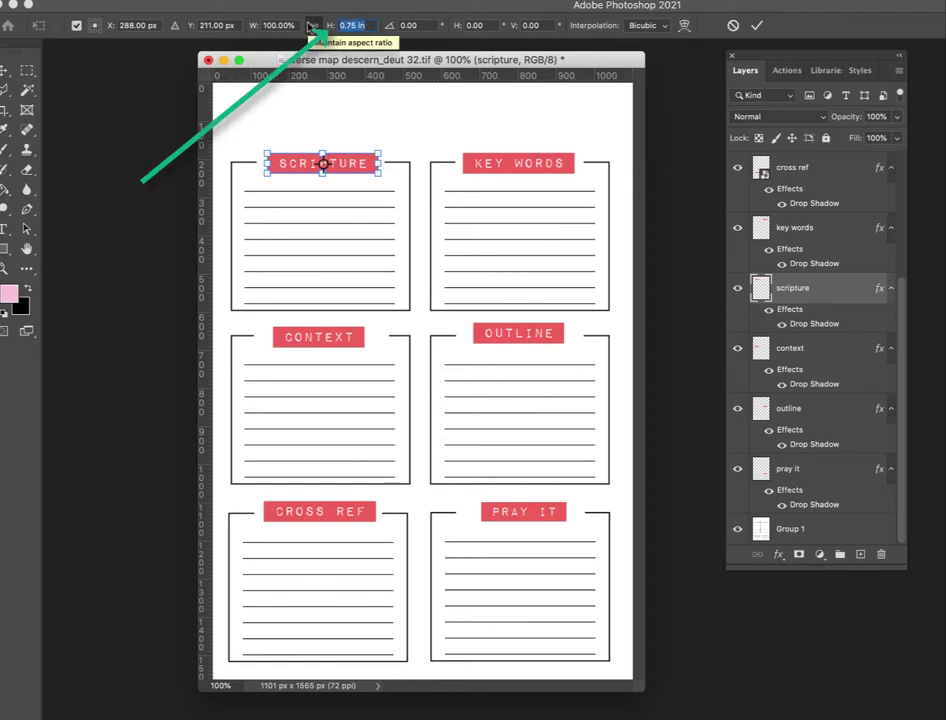
left_click(312, 25)
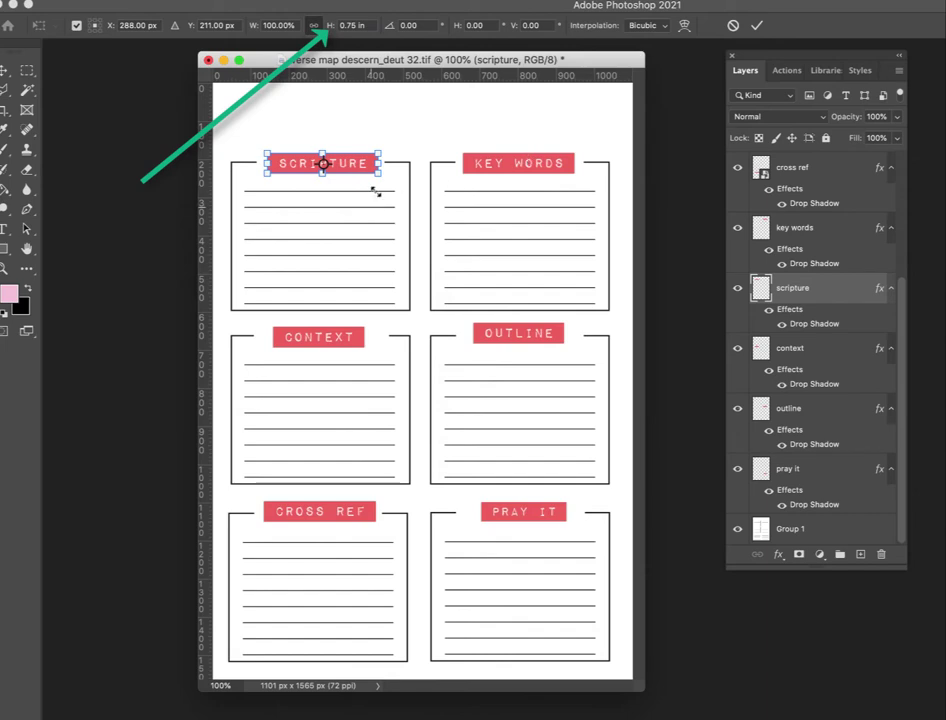
key("Return")
left_click(413, 122)
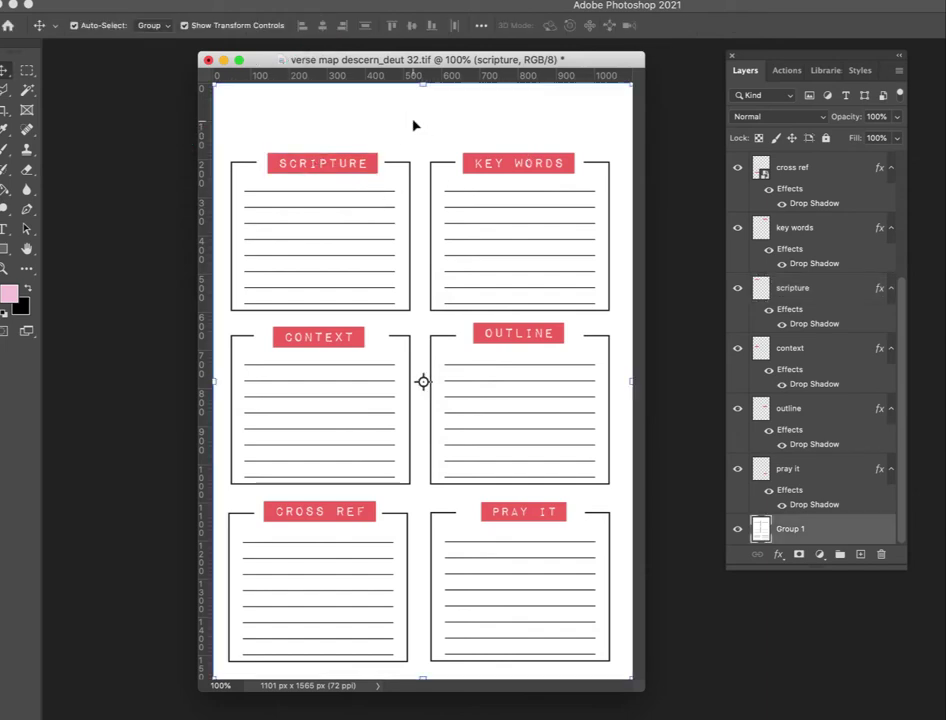
- Switch to the Feb Kit Discernment asset library and copy the QUESTIONS label from the journal section
left_click(498, 162)
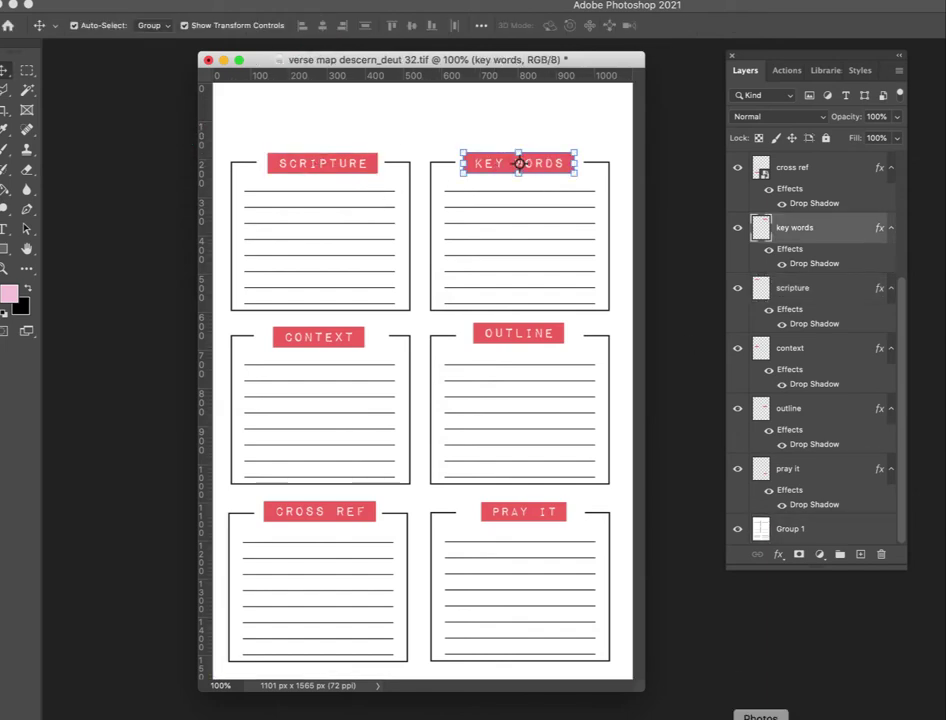
left_click(733, 718)
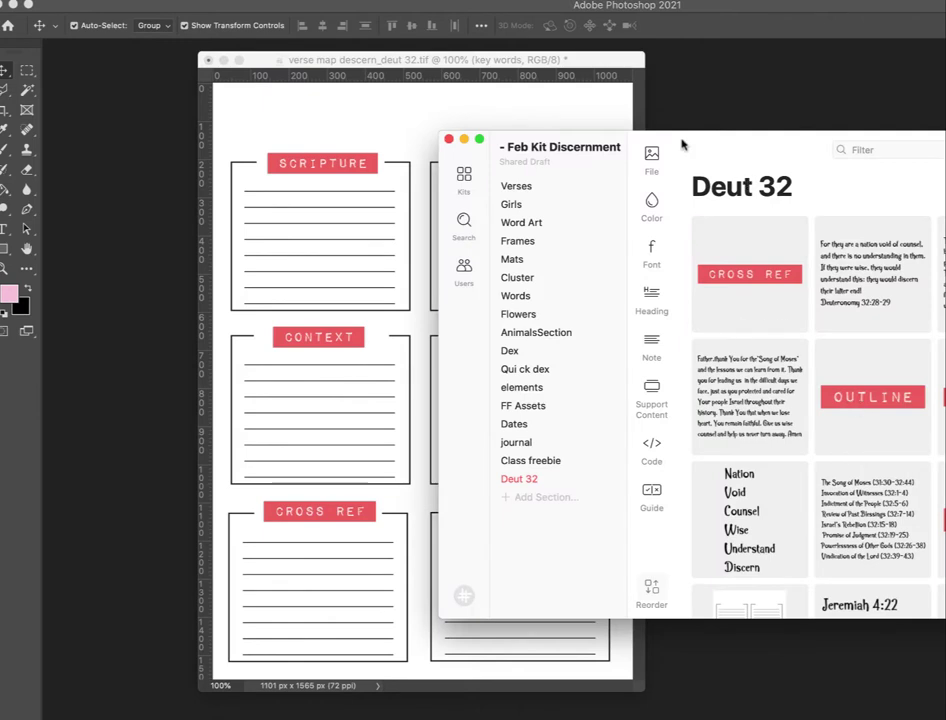
left_click_drag(682, 145, 945, 143)
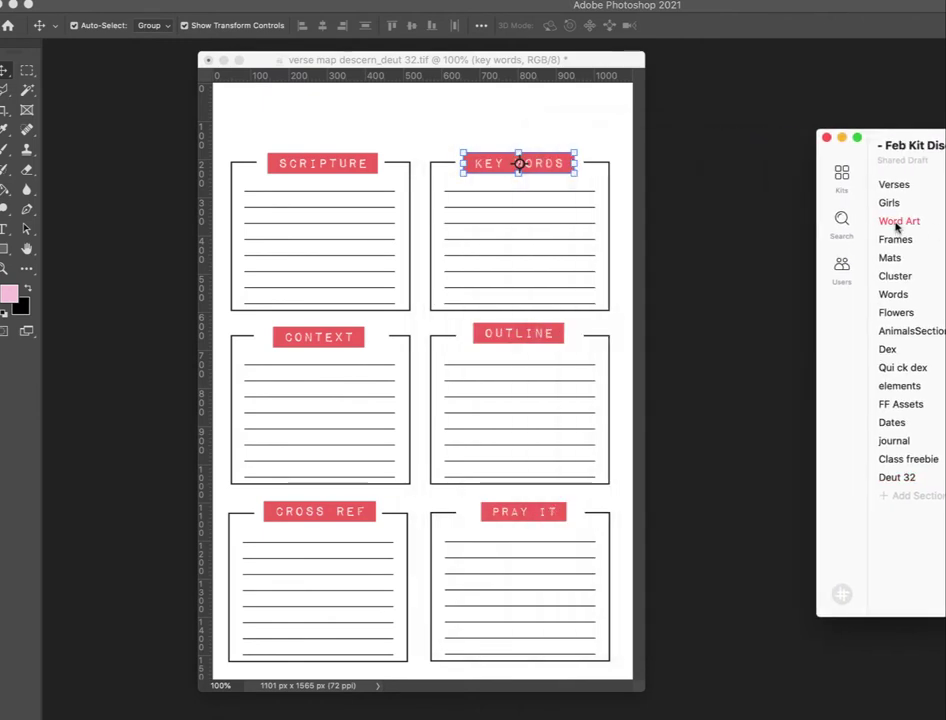
left_click(898, 387)
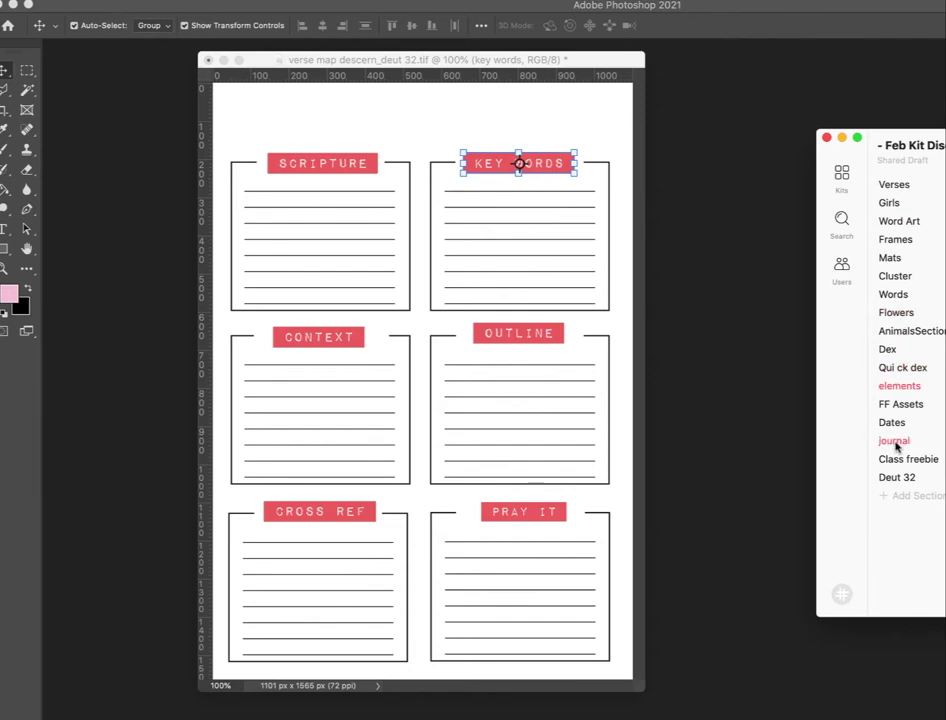
left_click(894, 442)
left_click_drag(945, 150, 851, 116)
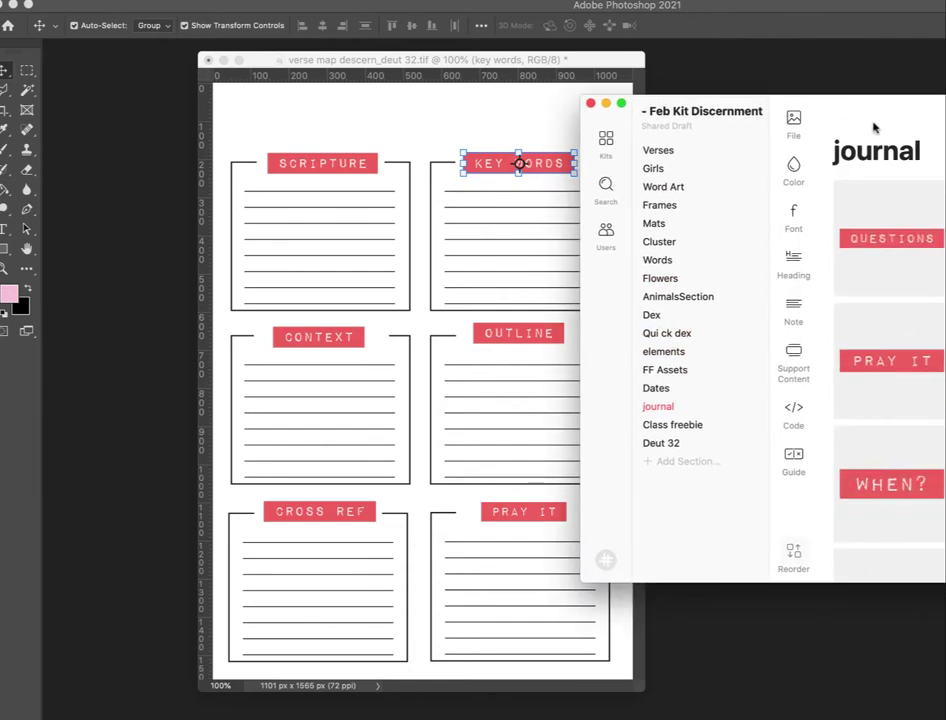
right_click(880, 214)
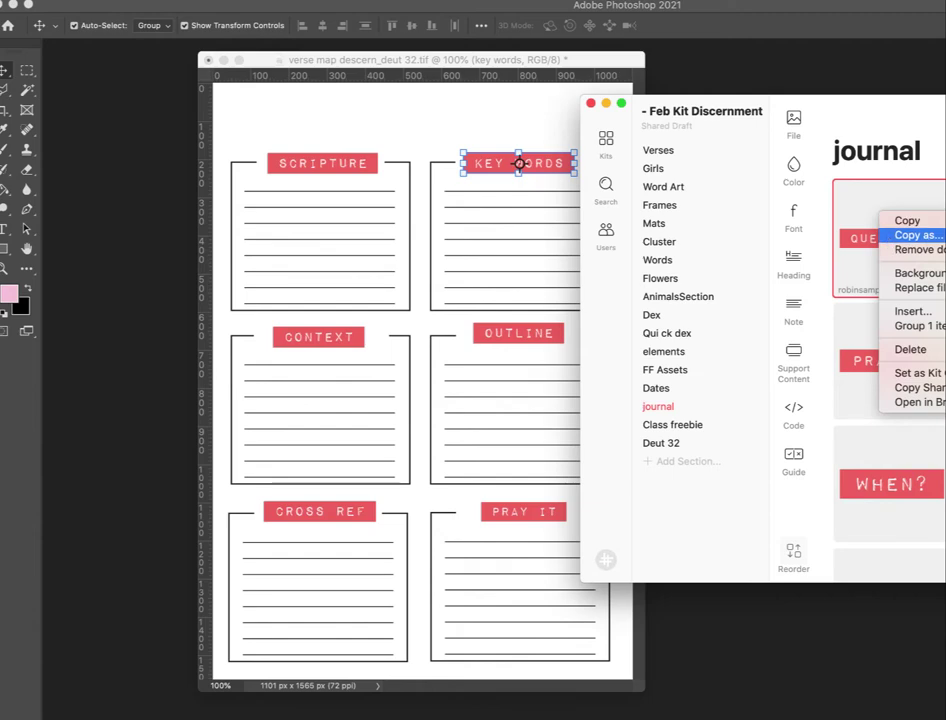
left_click(918, 235)
- Try pasting the QUESTIONS label into the verse map and scaling it to about 39%, between CONTEXT and OUTLINE
left_click(317, 178)
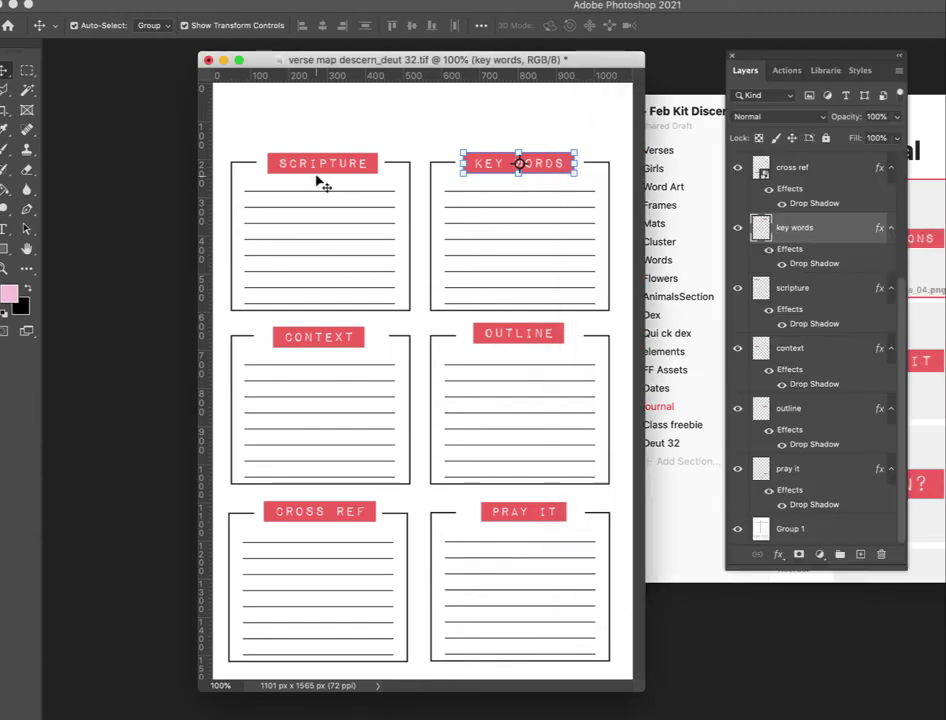
key("ctrl+v")
key("ctrl+t")
left_click_drag(538, 404, 436, 347)
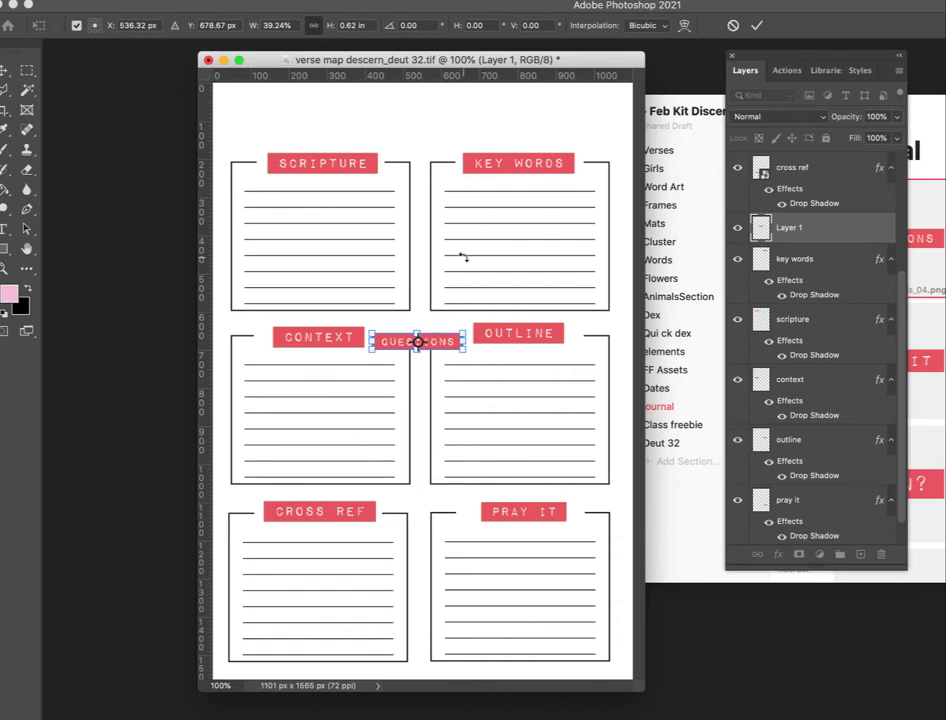
key("Return")
key("BackSpace")
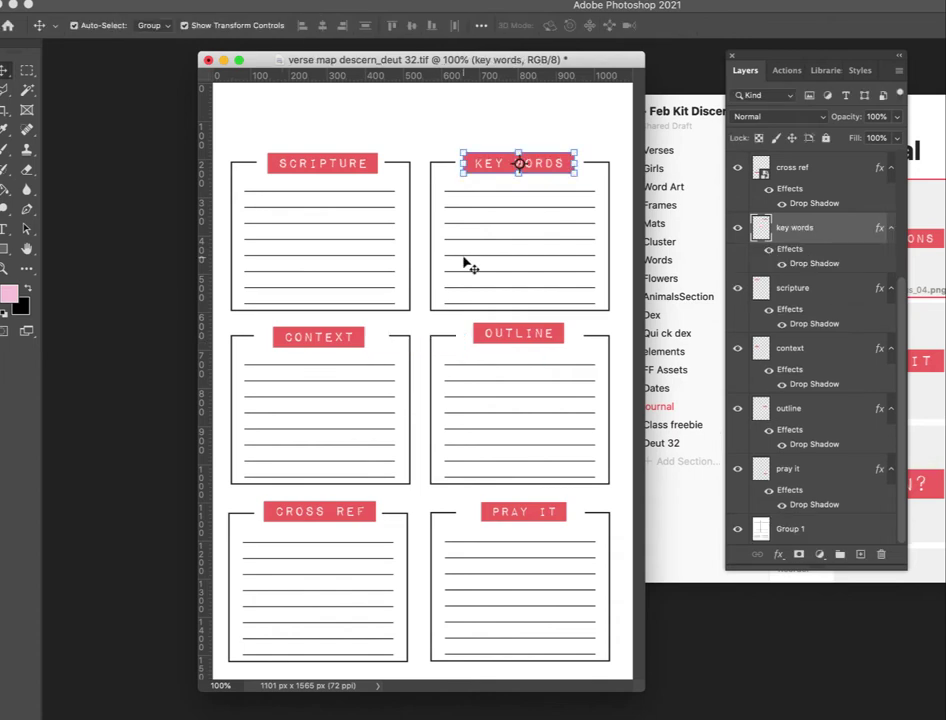
- Review the OUTLINE label's Drop Shadow settings and copy its layer style
left_click(519, 333)
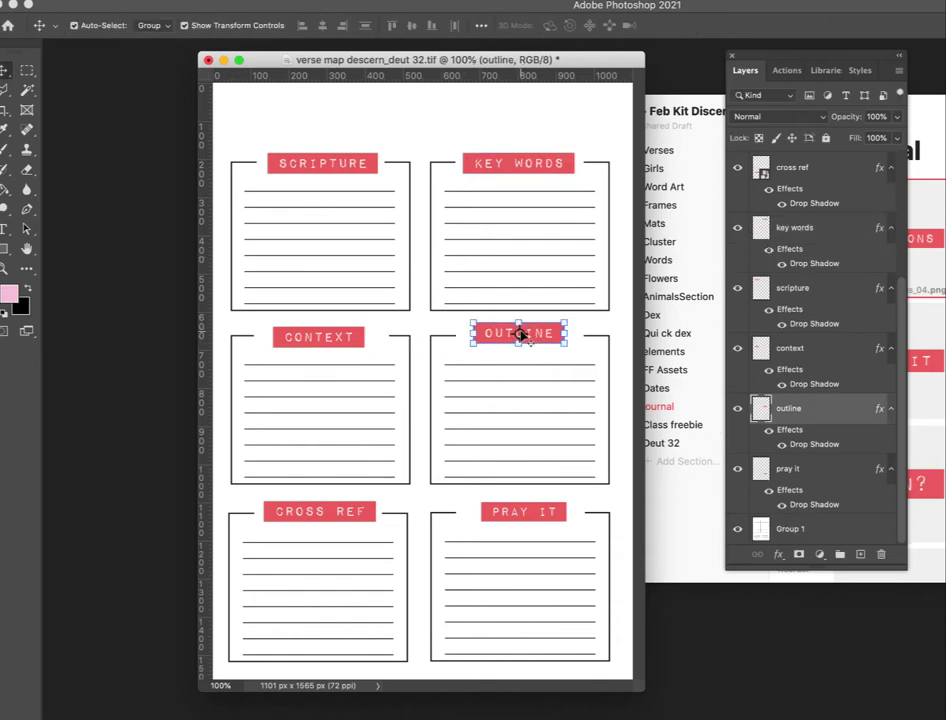
double_click(818, 446)
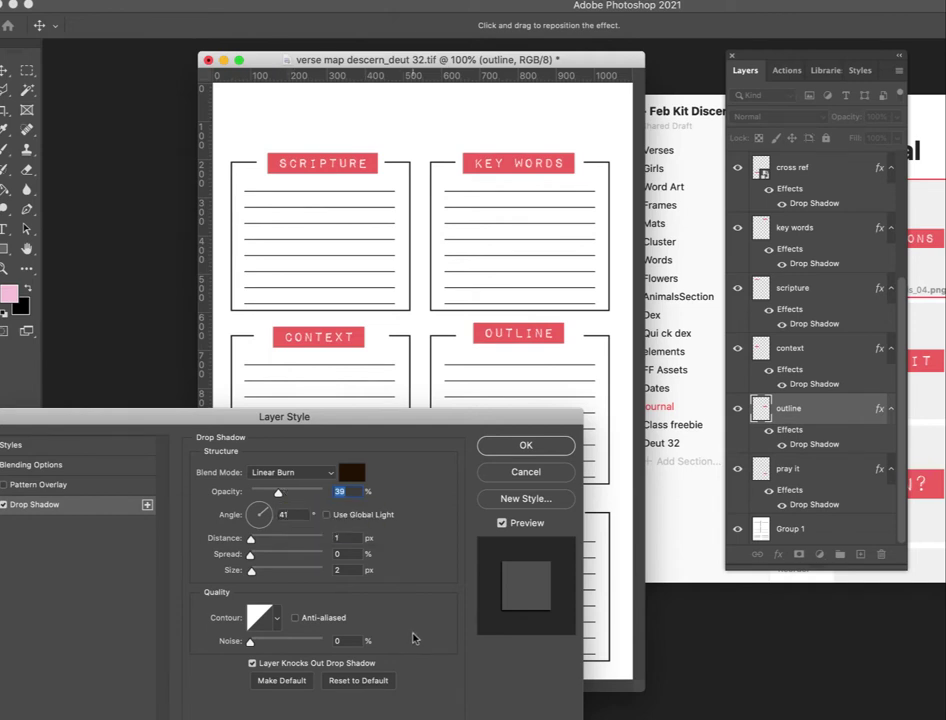
left_click(527, 447)
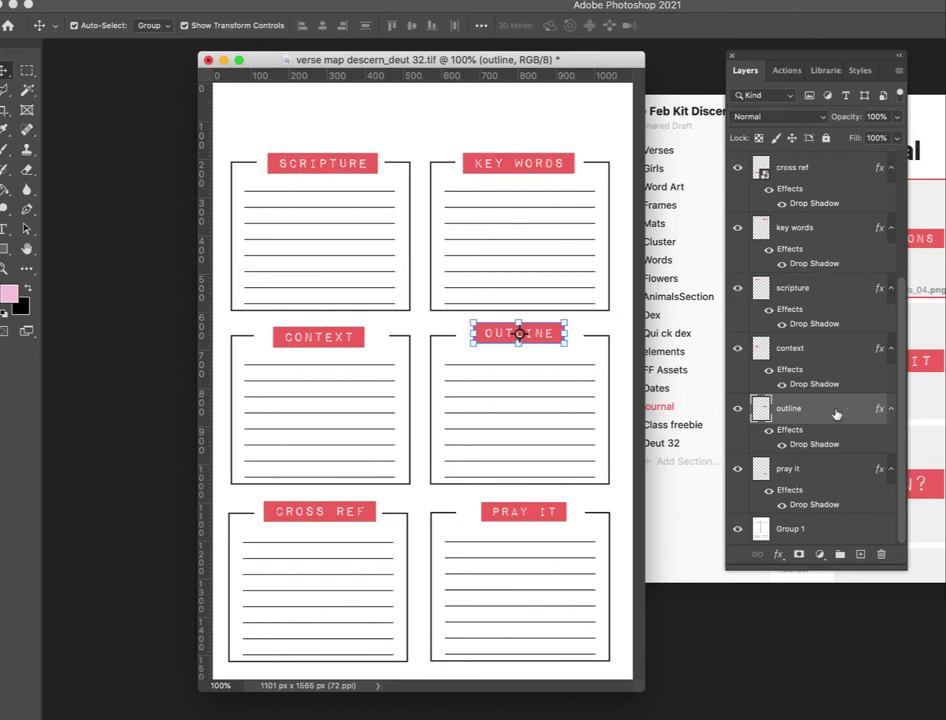
right_click(836, 414)
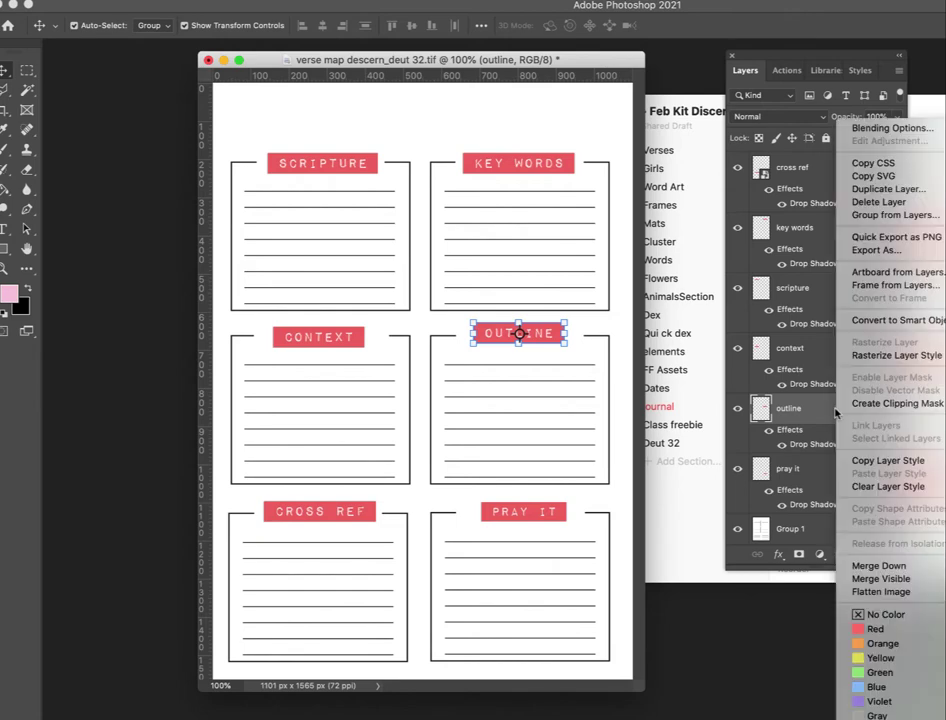
left_click(866, 462)
- Clear the layer styles from the scripture, context, outline and pray it layers and paste the copied style onto them
left_click(828, 300)
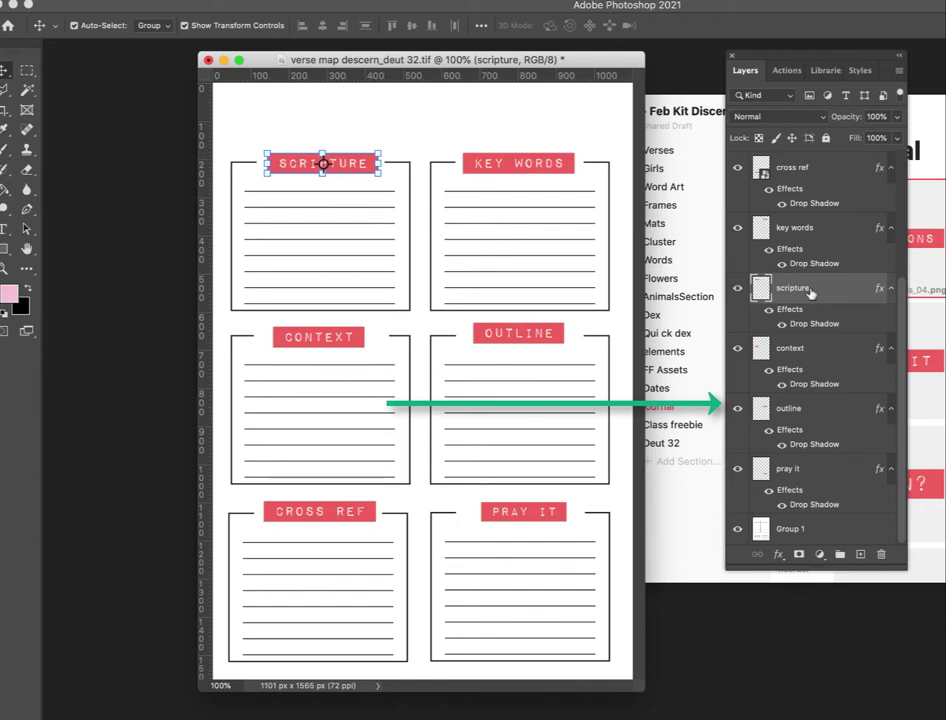
left_click(806, 484, "shift")
right_click(806, 484)
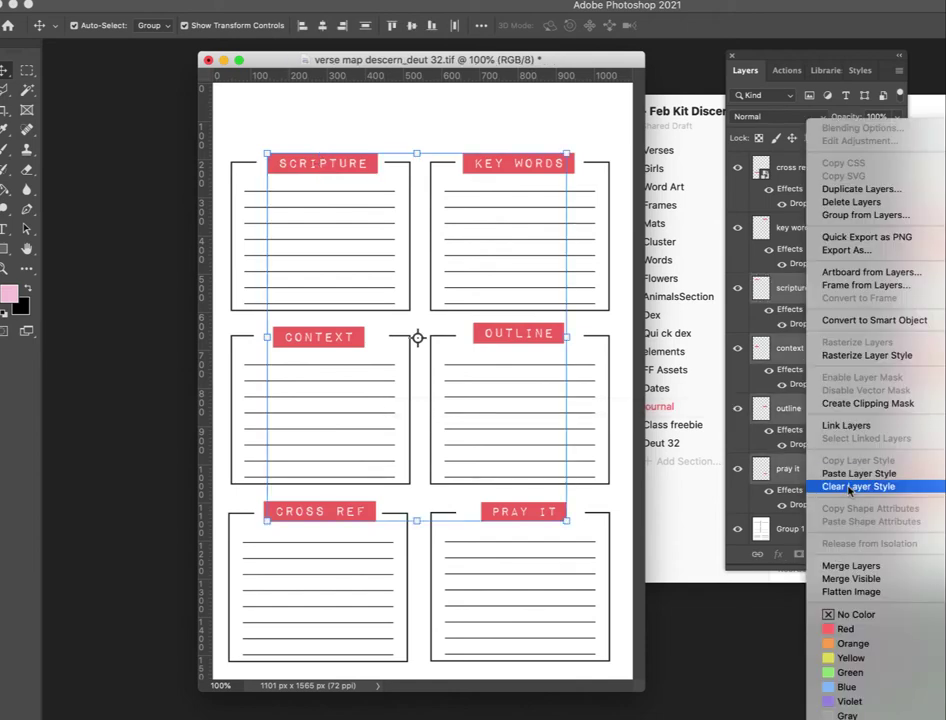
left_click(852, 486)
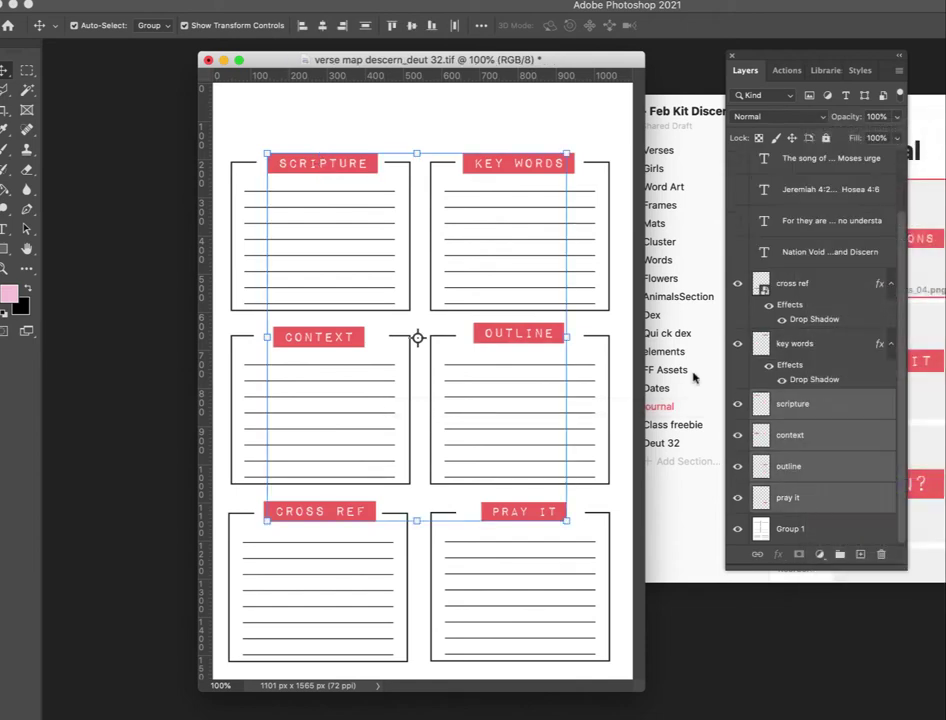
right_click(852, 425)
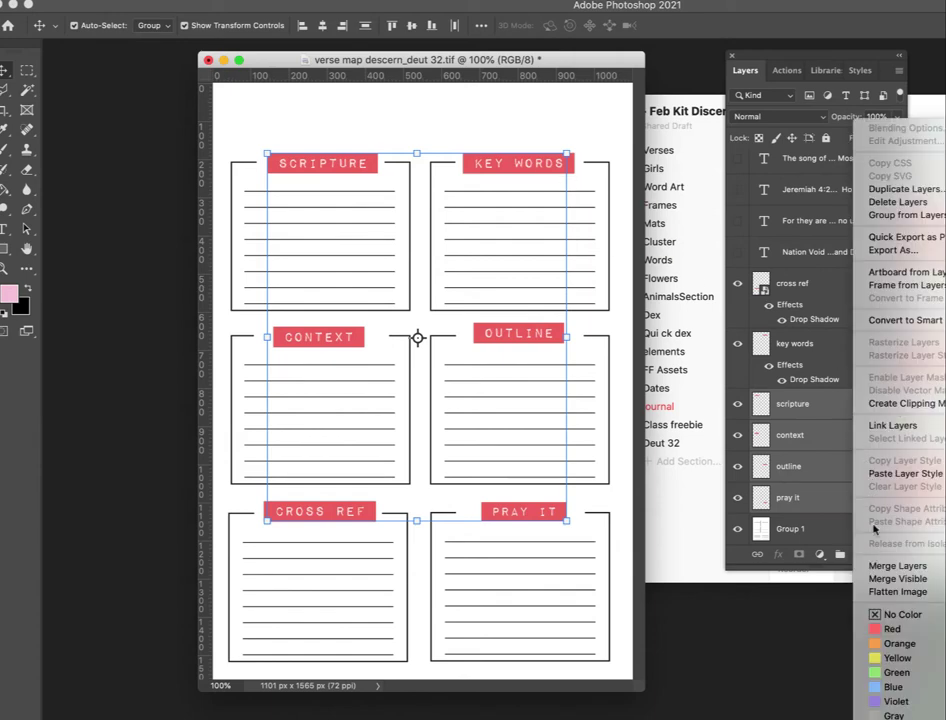
left_click(886, 474)
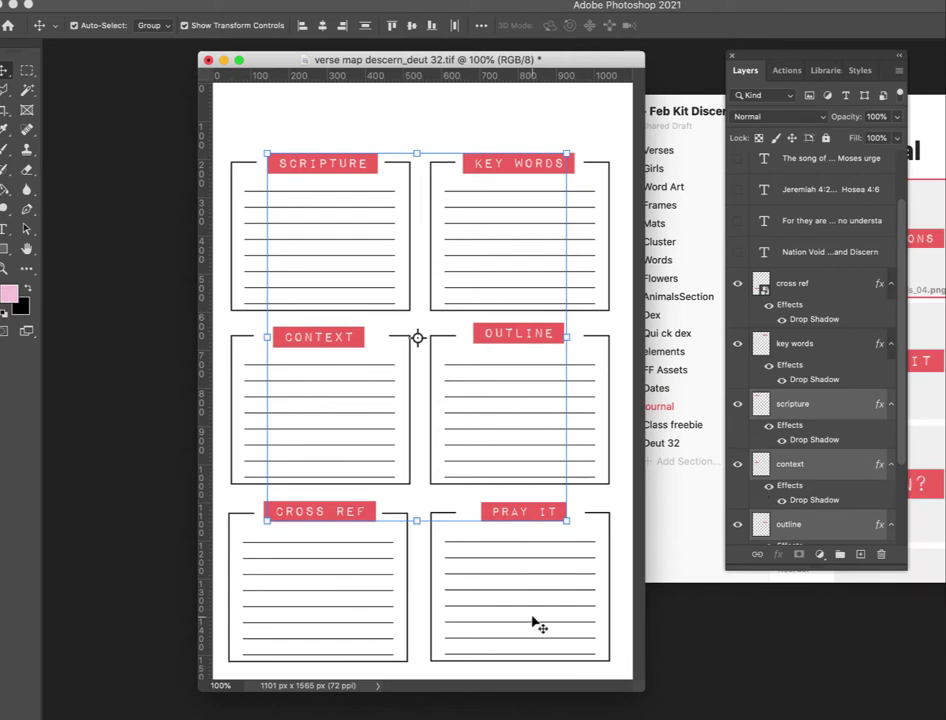
- Group the six heading label layers, from cross ref through pray it, and lock the group
key("ctrl+g")
scroll(797, 378, "up", 5)
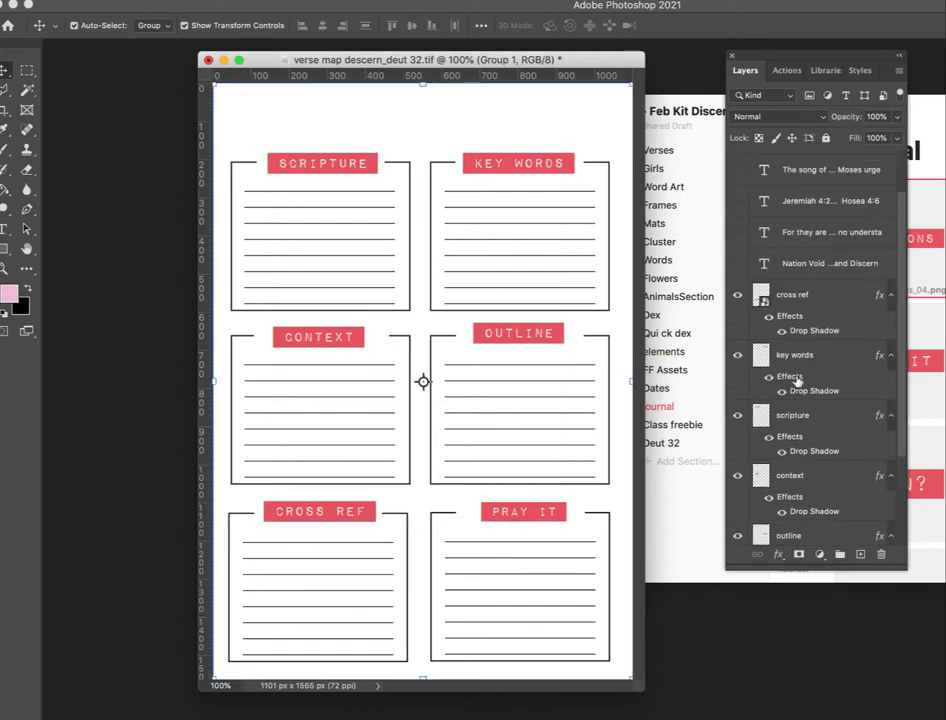
left_click(813, 297)
scroll(814, 300, "down", 3)
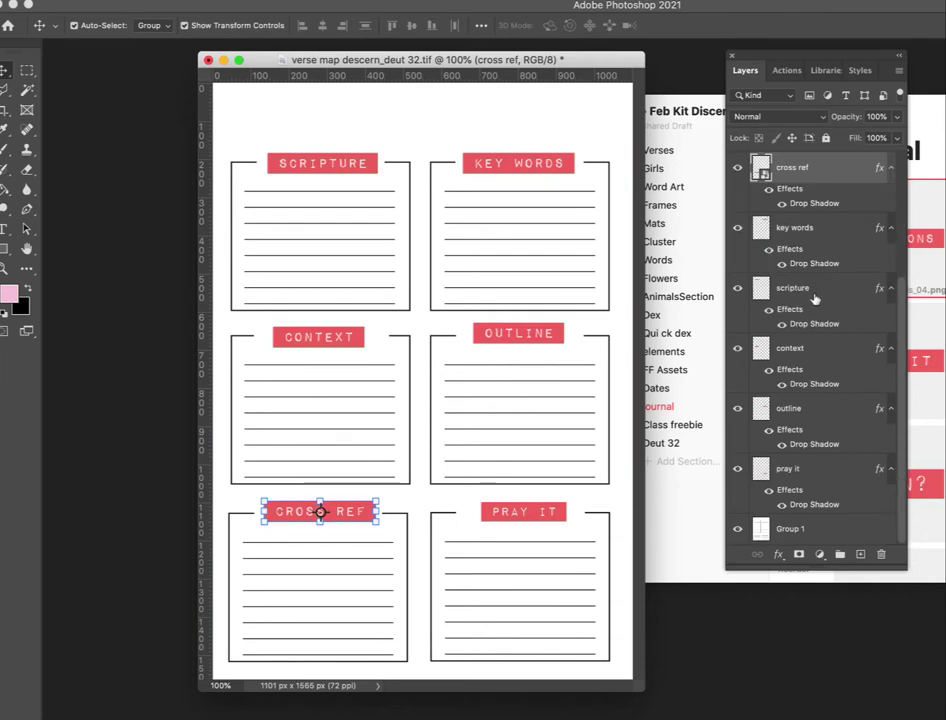
left_click(815, 500, "shift")
key("ctrl+g")
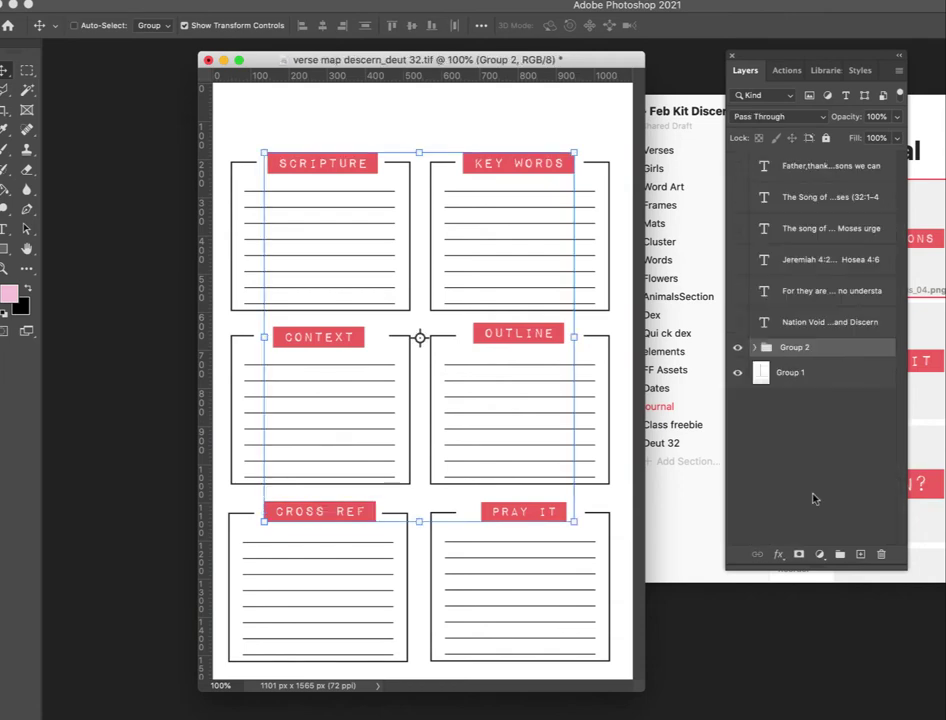
left_click(825, 138)
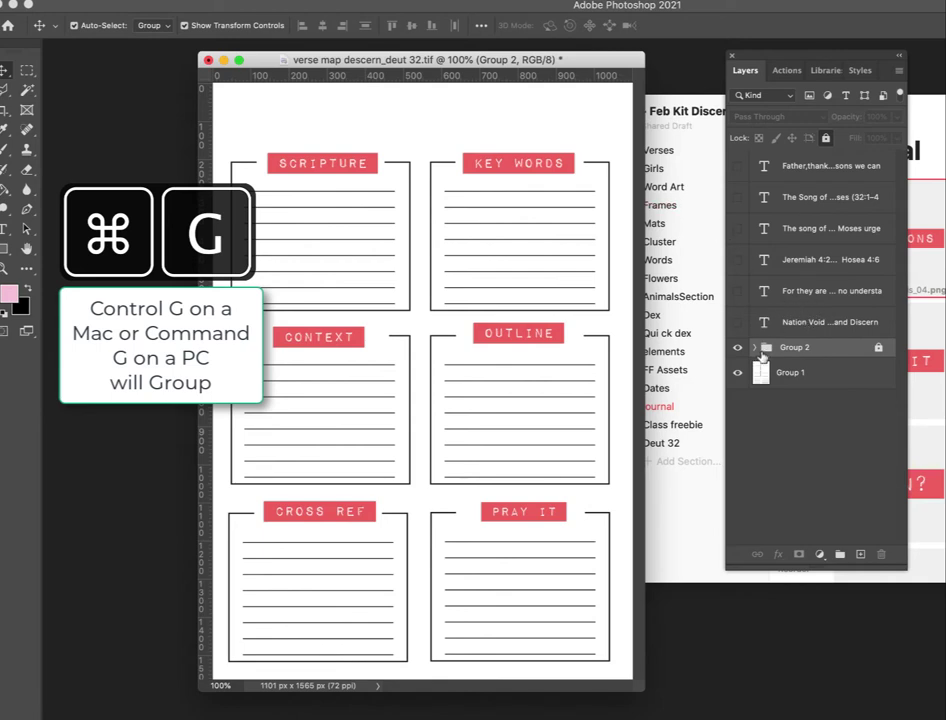
- Make all six hidden text layers above the label group visible
left_click(303, 218)
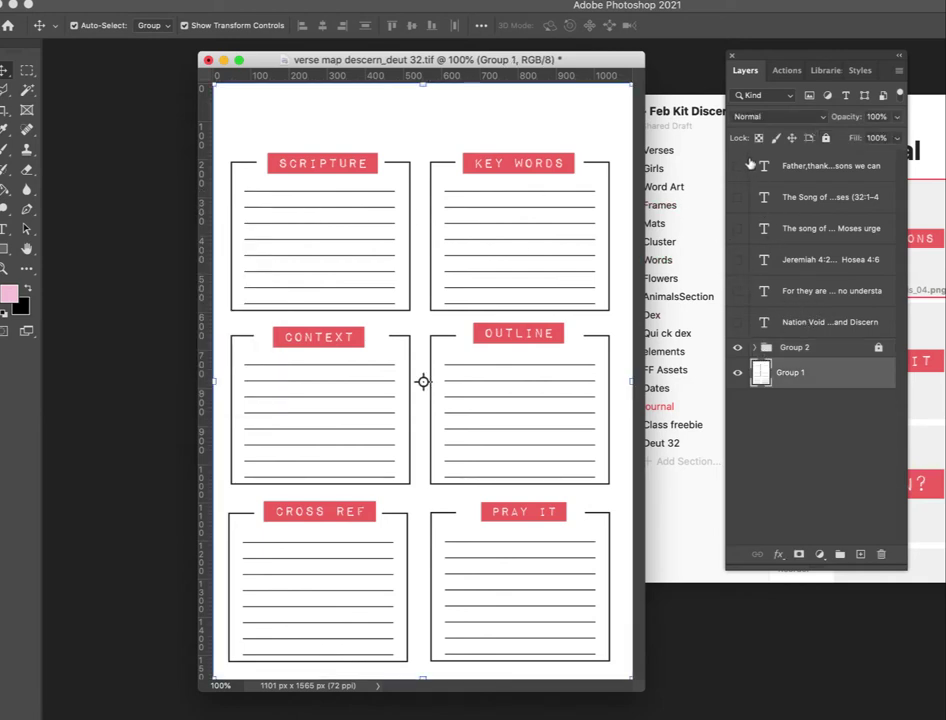
left_click_drag(738, 165, 734, 360)
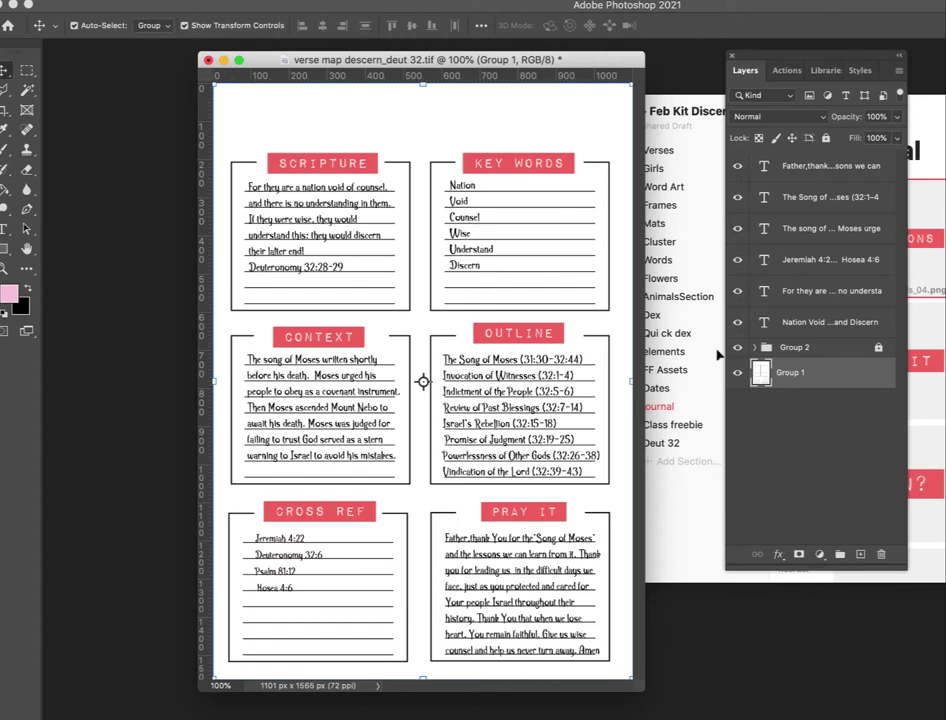
- Select the entire passage under SCRIPTURE for text editing at 300% zoom and place the character settings beside it
left_click(252, 203)
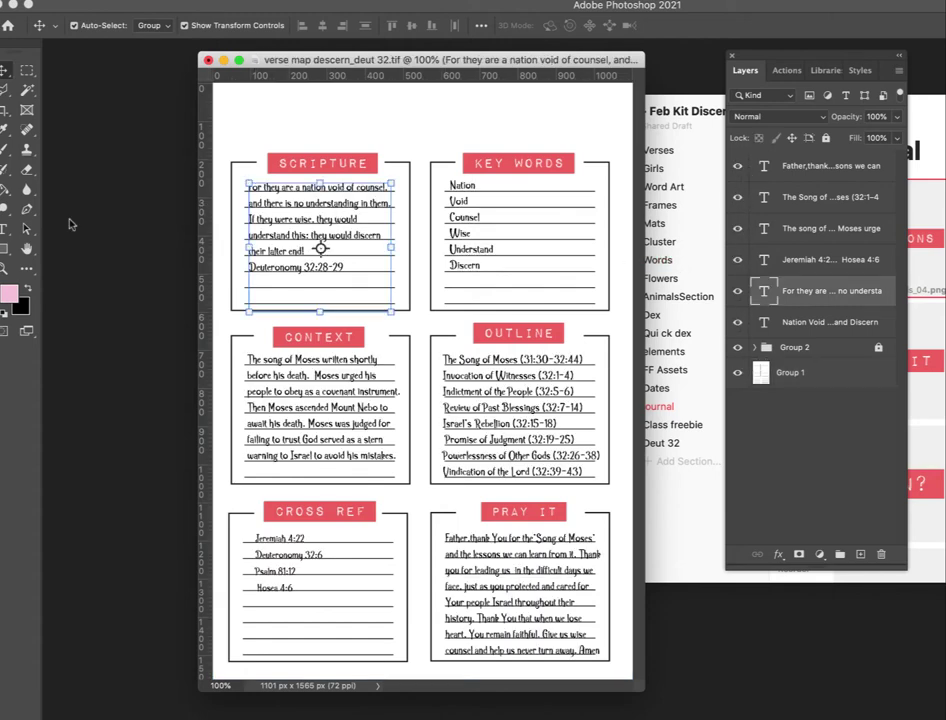
left_click(7, 232)
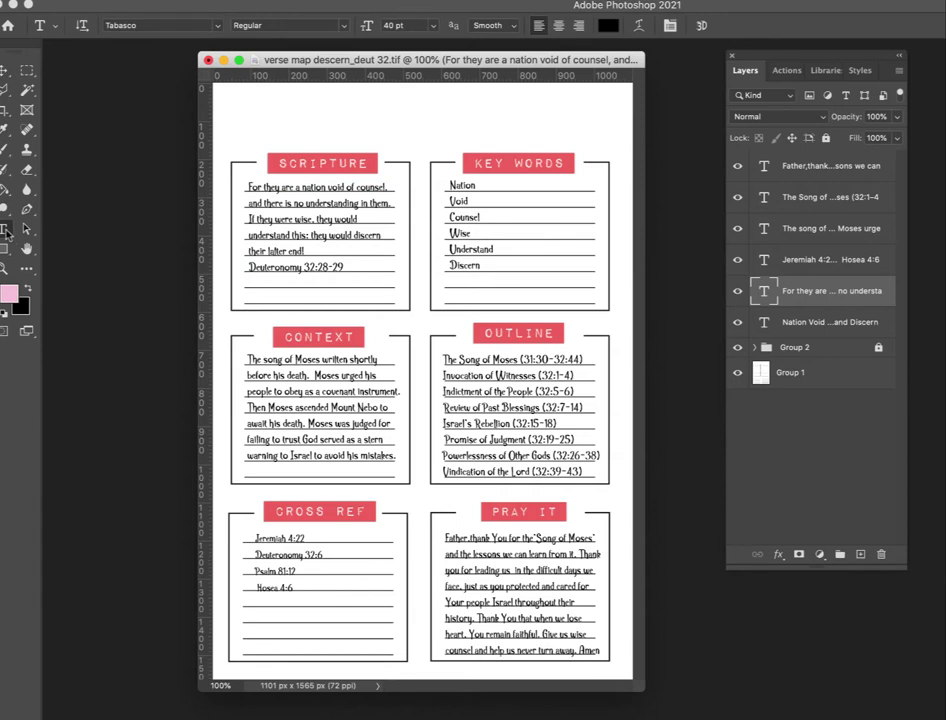
left_click(324, 232)
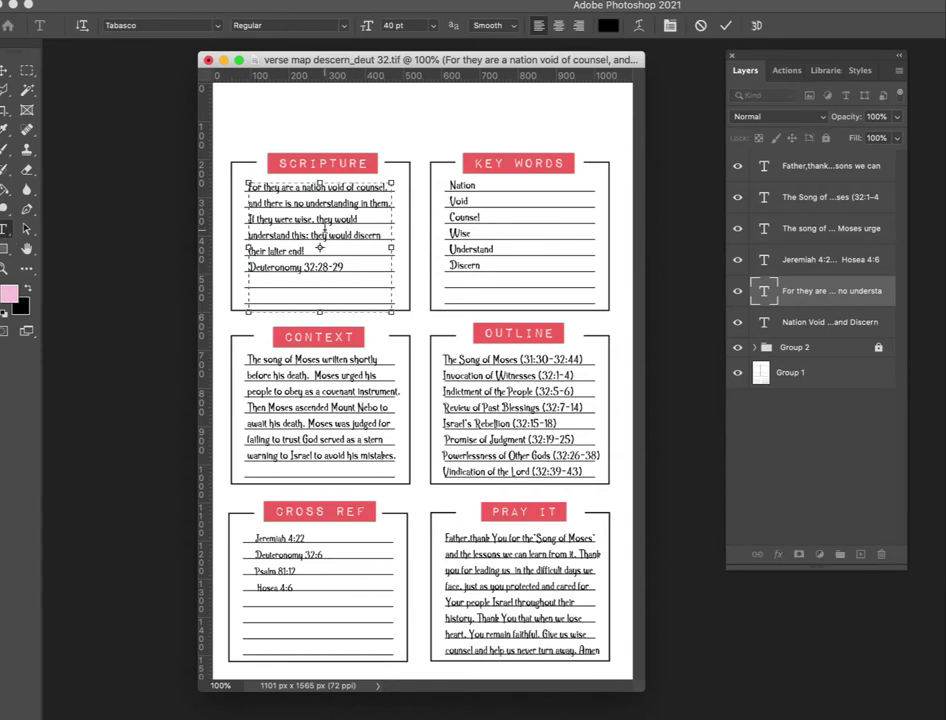
key("super+a")
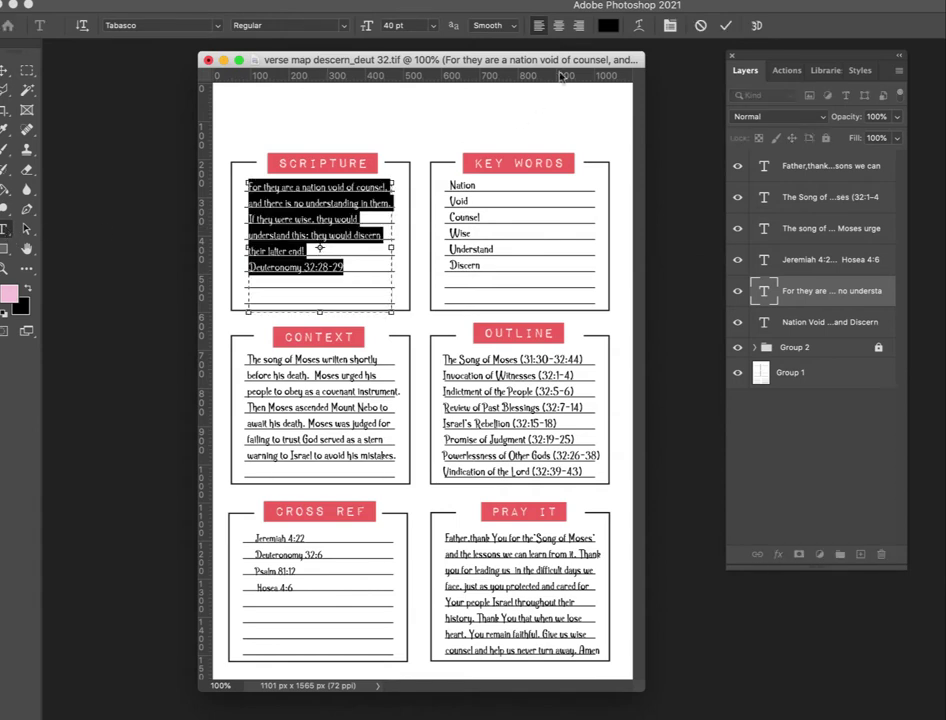
key("super+equal")
key("super+equal")
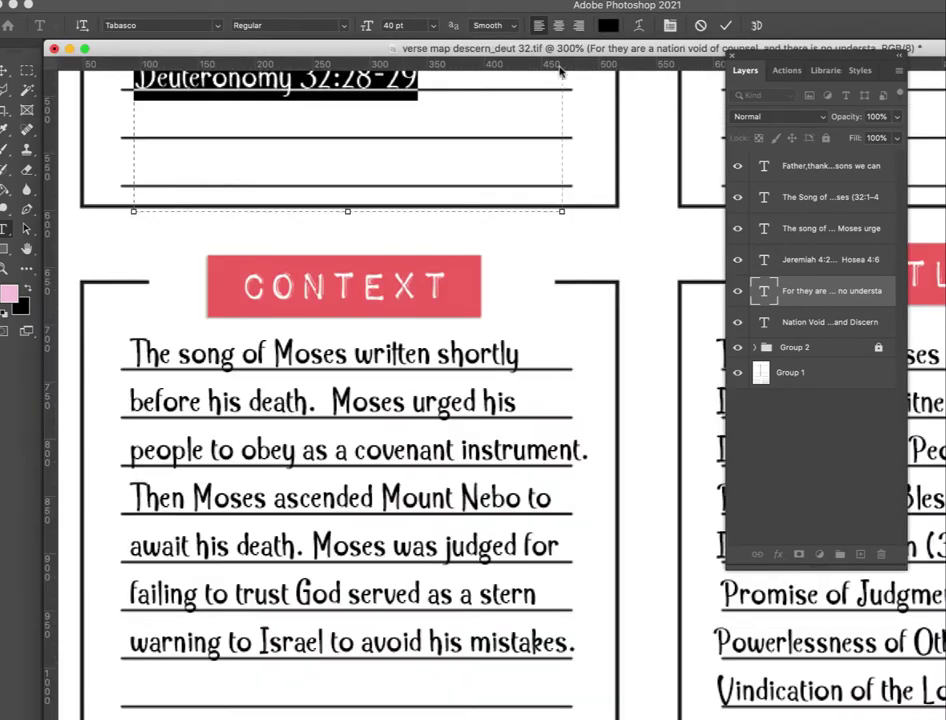
scroll(456, 294, "up", 10)
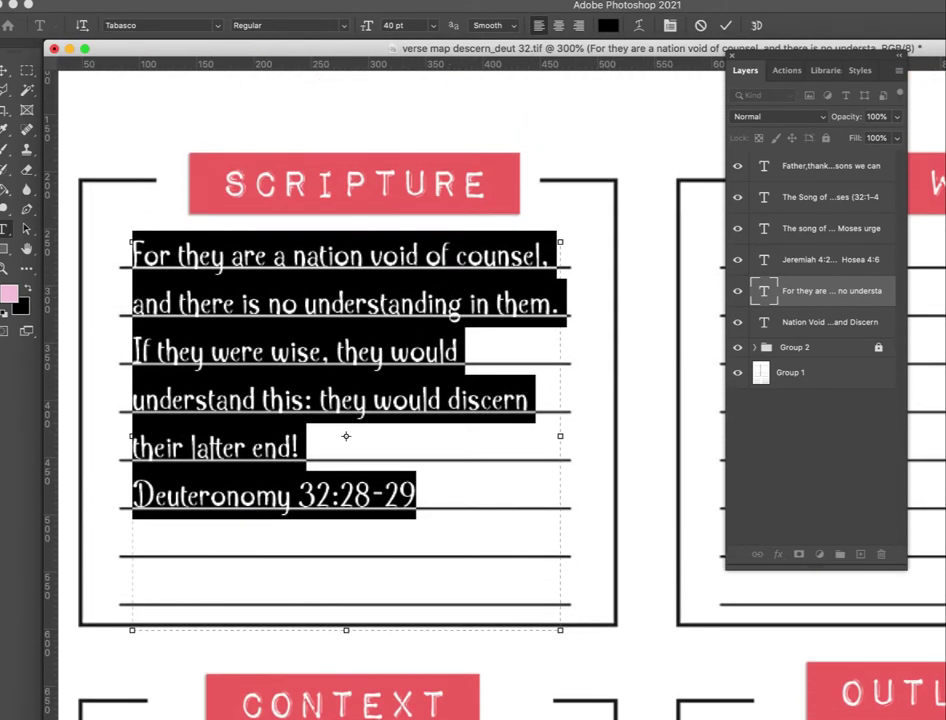
left_click(670, 25)
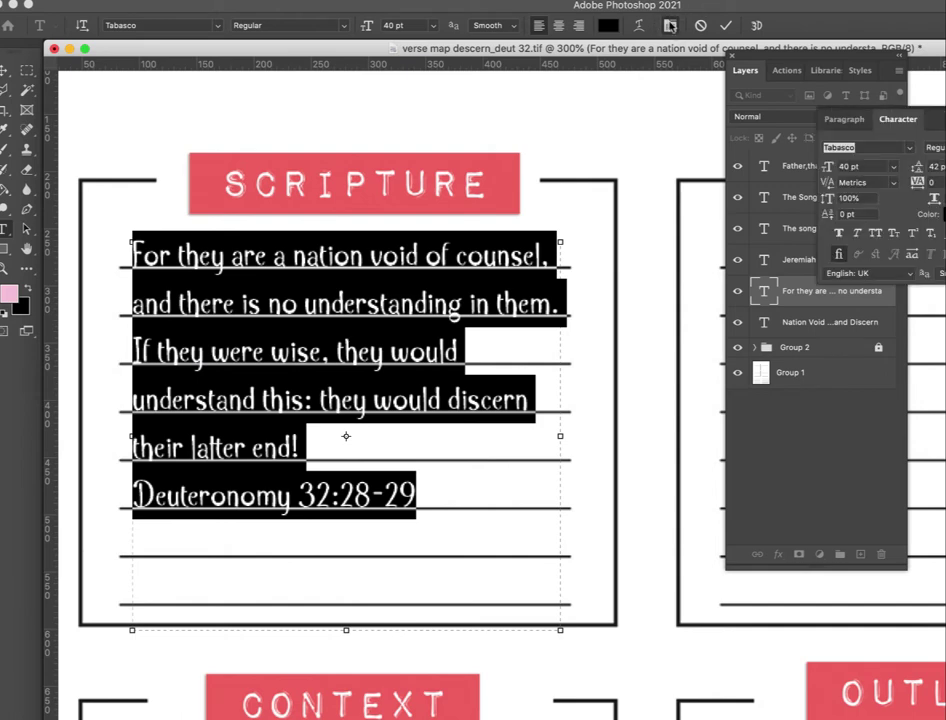
left_click(670, 25)
left_click(670, 25)
left_click_drag(940, 122, 669, 101)
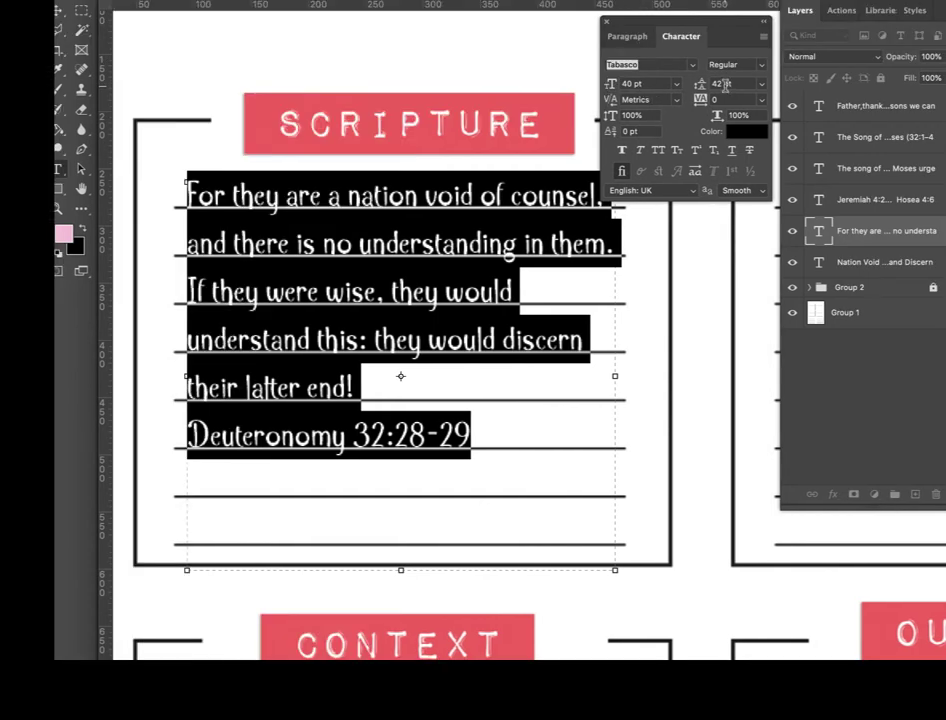
- Try the scripture passage's leading at Auto, 30 pt, 36 pt and 48 pt
left_click(762, 84)
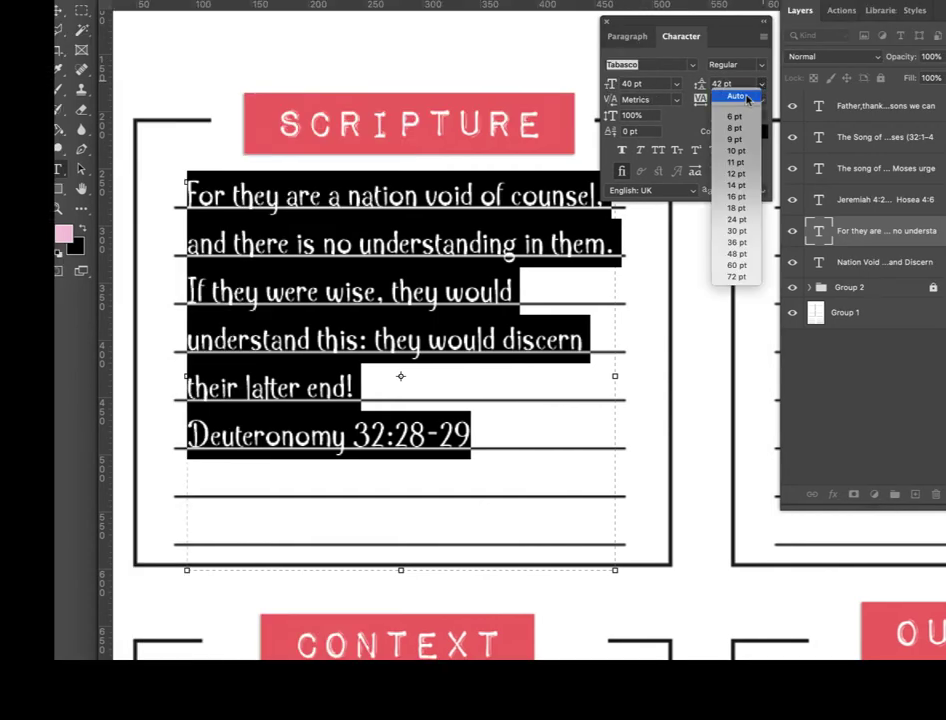
left_click(748, 99)
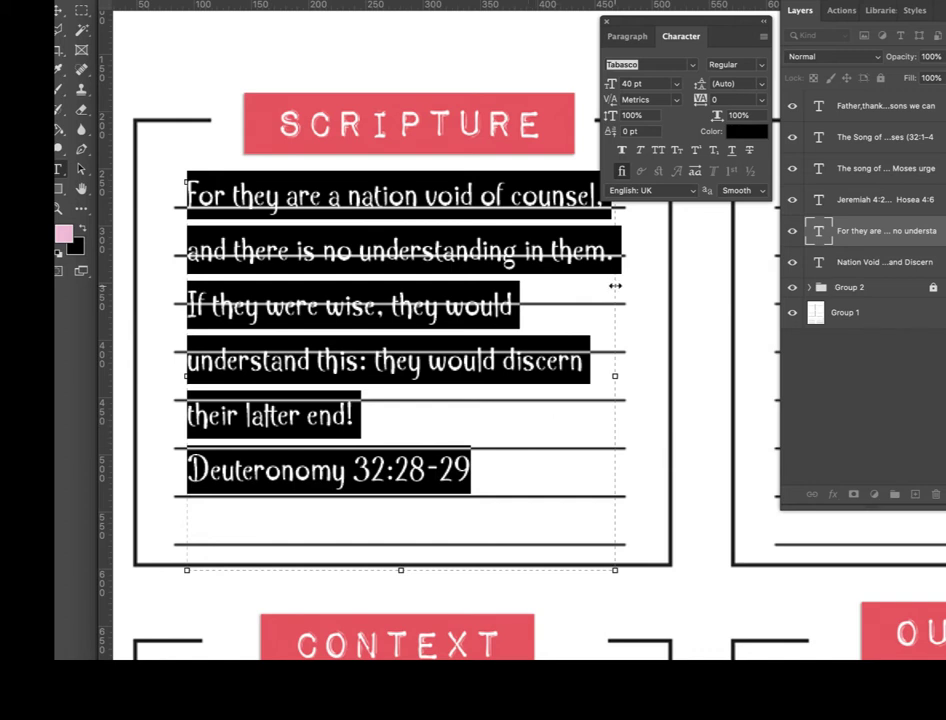
left_click(761, 85)
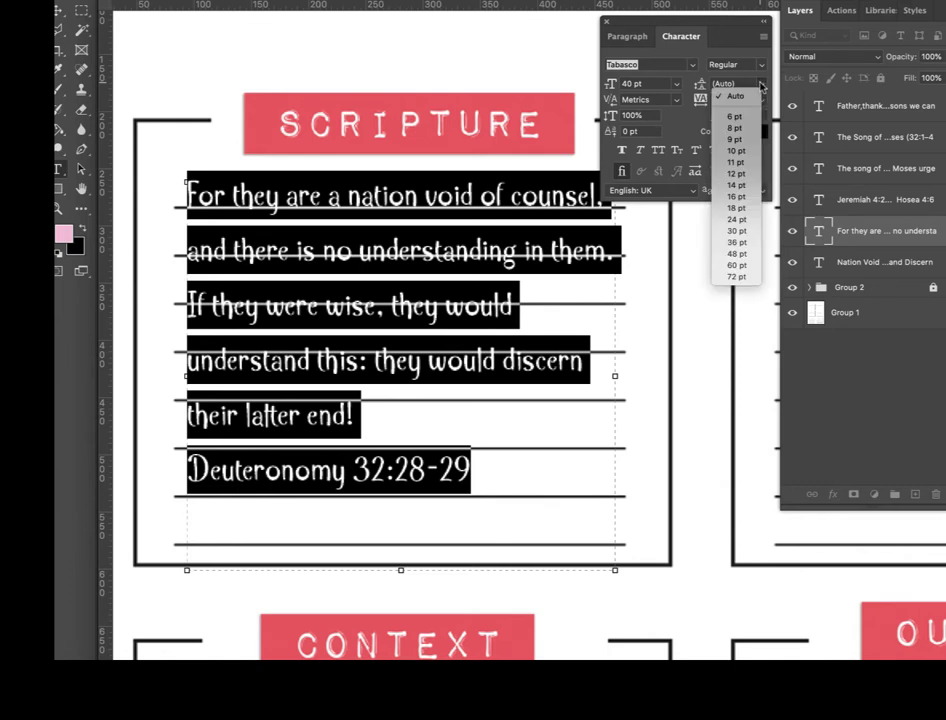
left_click(730, 231)
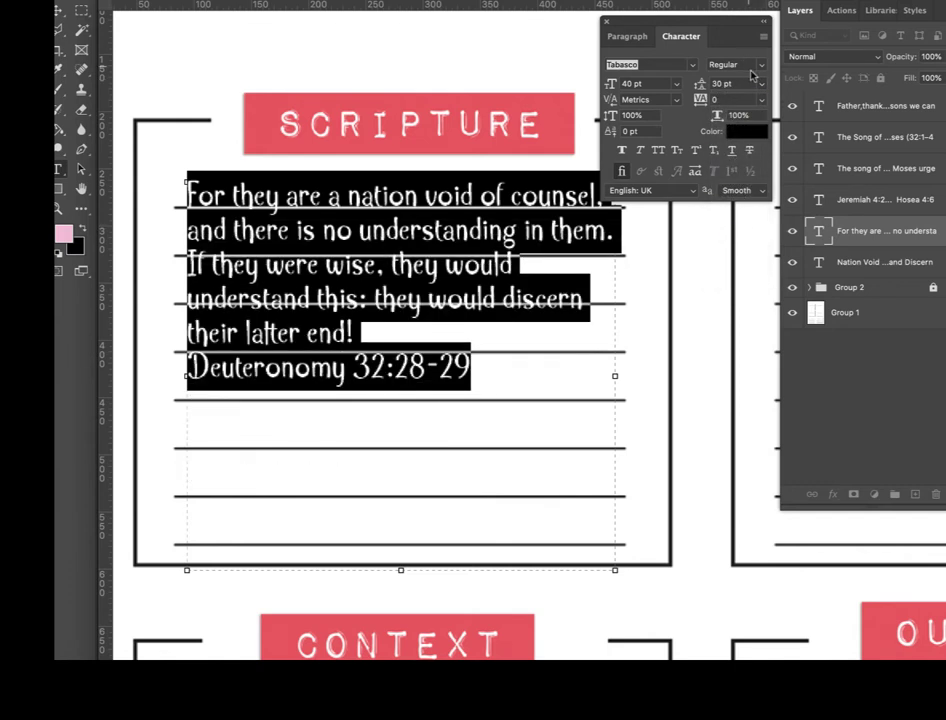
left_click(761, 85)
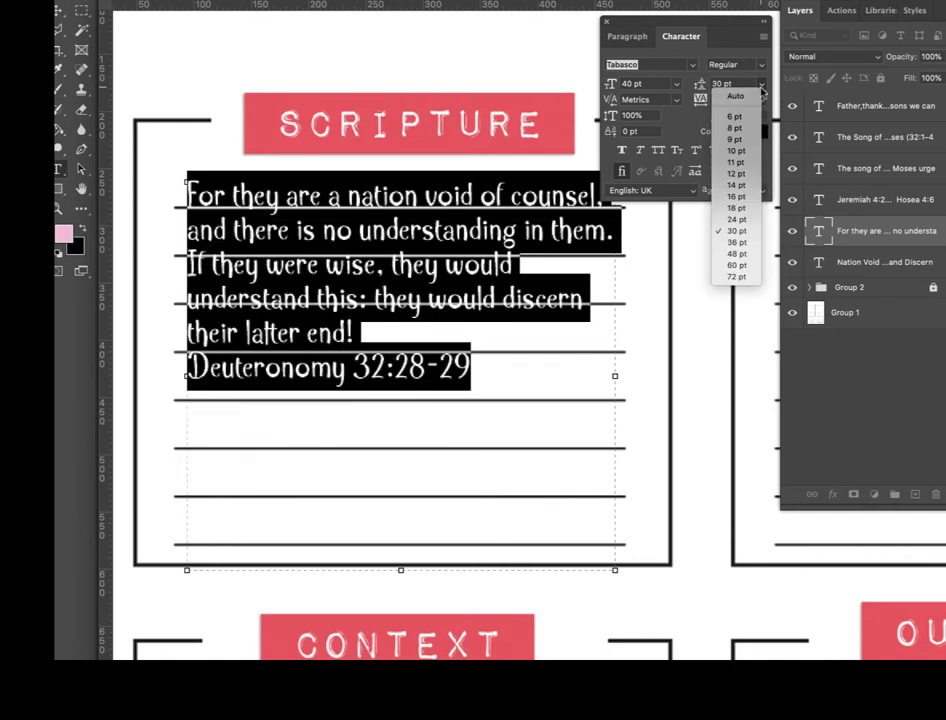
left_click(740, 243)
left_click(761, 84)
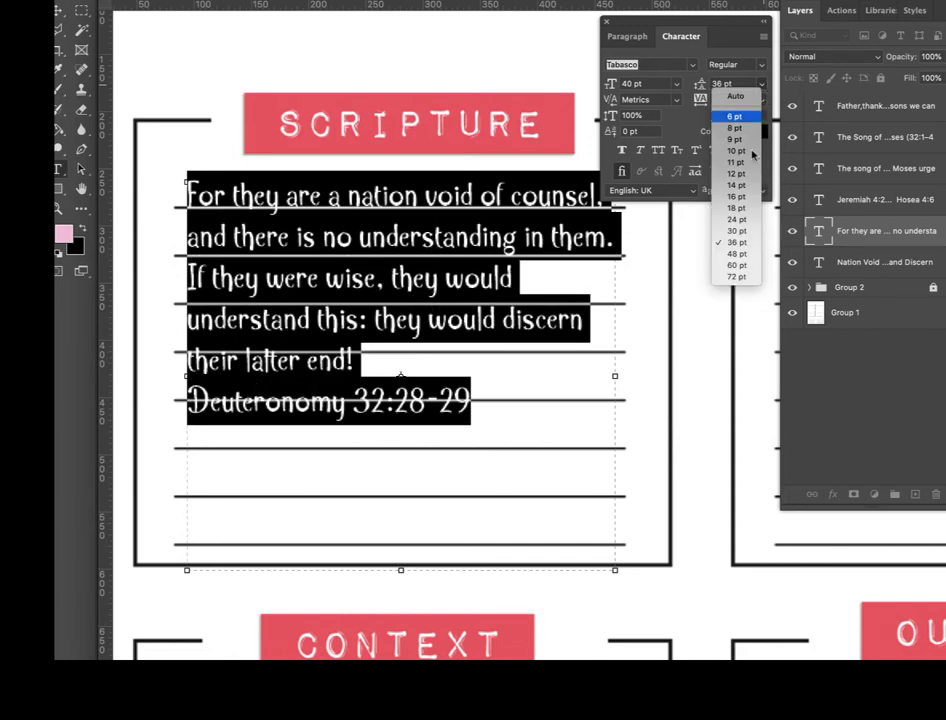
left_click(740, 254)
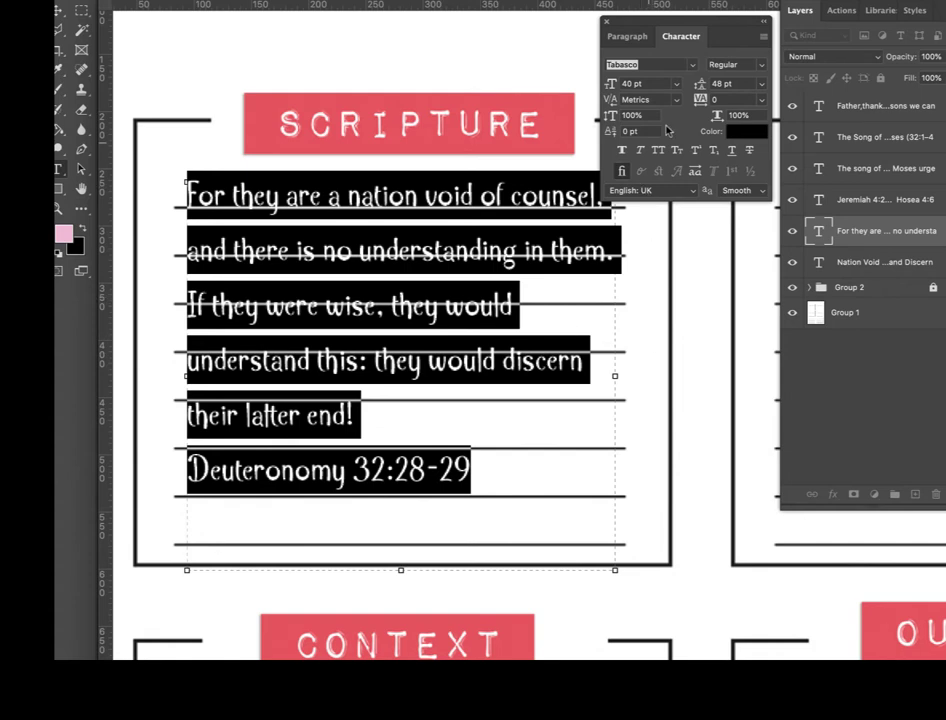
- Set the scripture passage's leading to 44 pt and deselect the text to compare it with the ruled lines
left_click(733, 84)
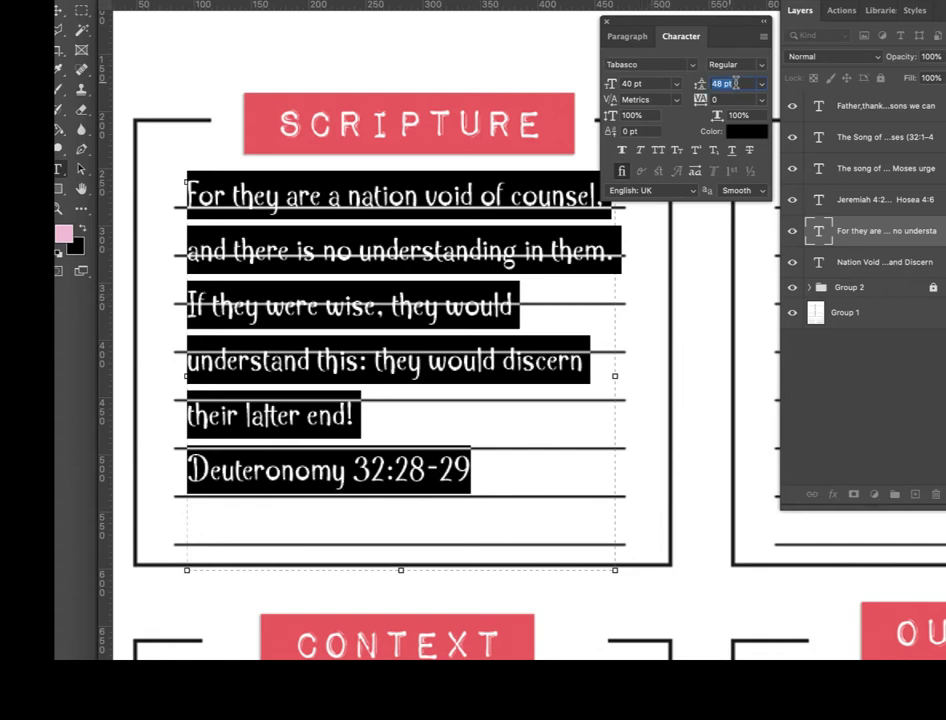
type("44")
key("Return")
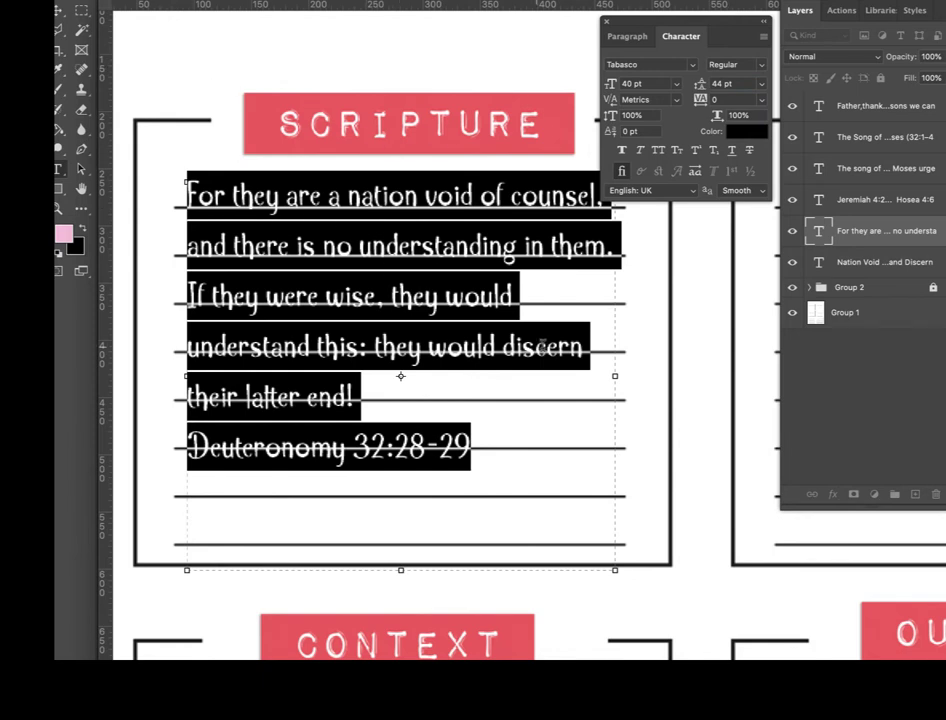
left_click(547, 347)
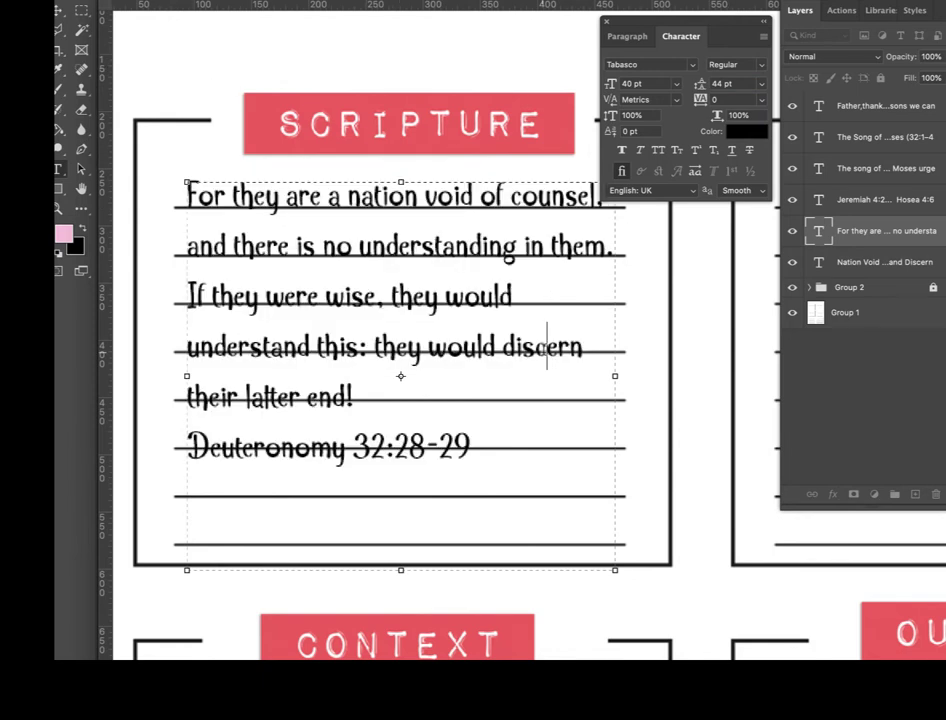
left_click(552, 196)
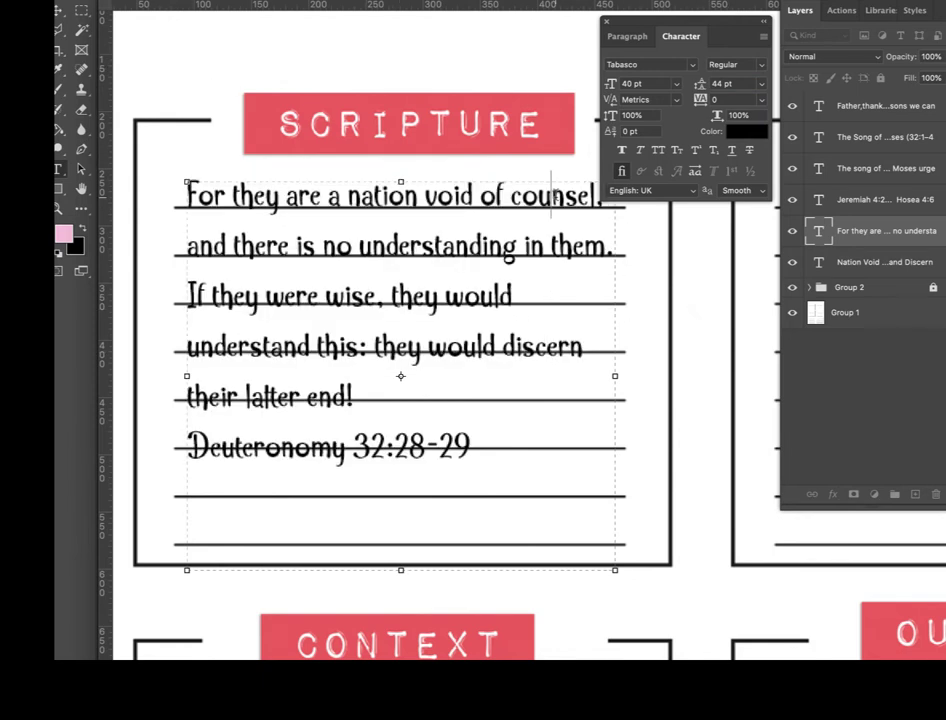
- Shift the scripture text block slightly left and down, and set the leading of the whole passage to 42 pt
left_click(58, 10)
mouse_move(320, 201)
left_mouse_down()
mouse_move(309, 196)
mouse_move(309, 205)
left_mouse_up()
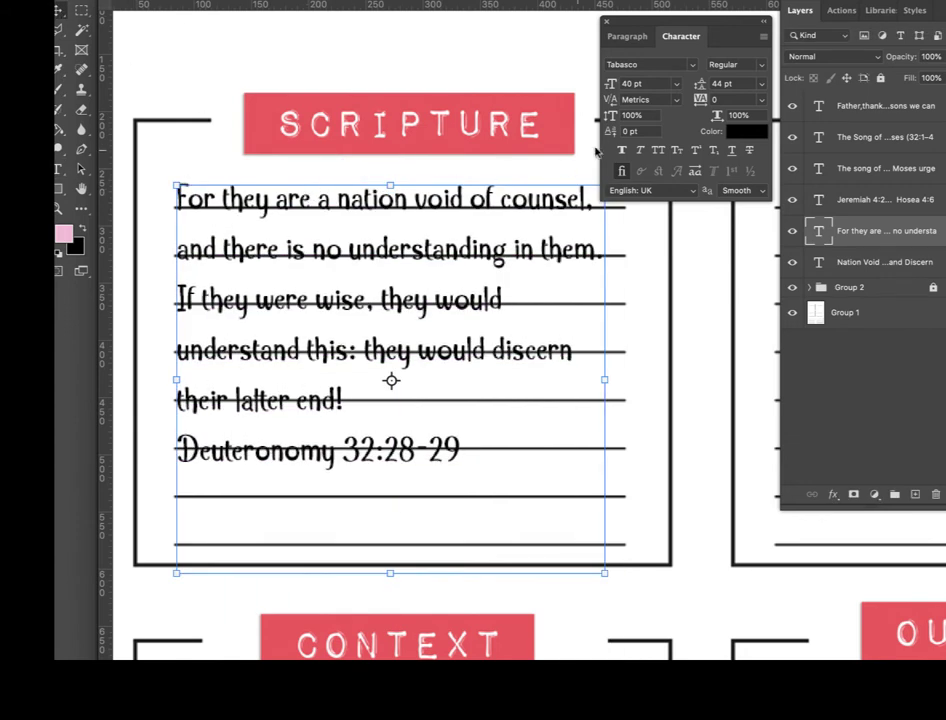
double_click(472, 232)
triple_click(472, 232)
key("ctrl+a")
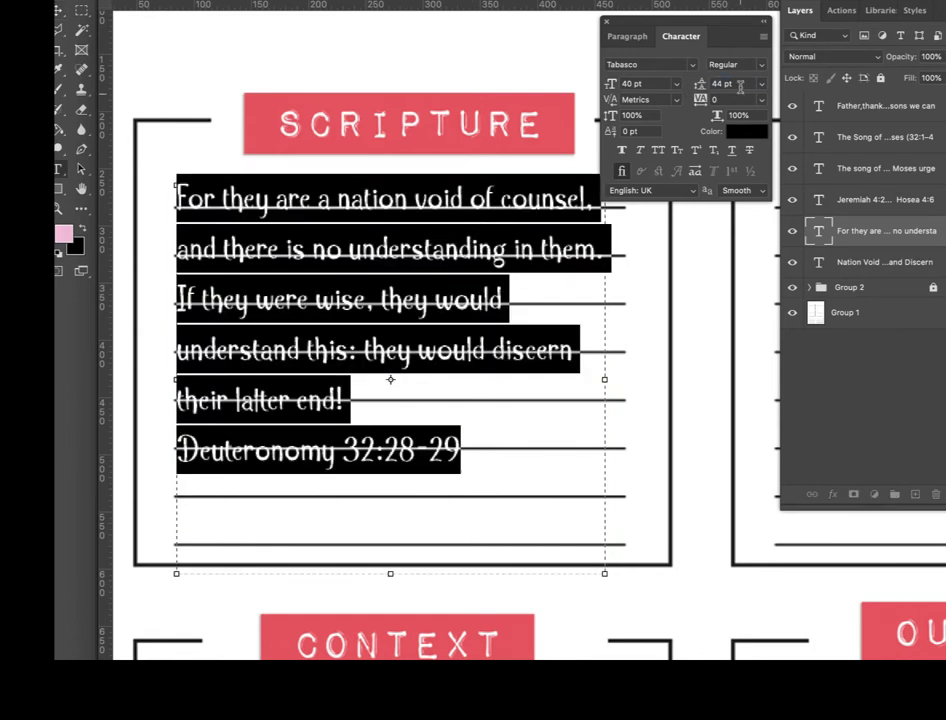
left_click(741, 84)
type("42")
key("Return")
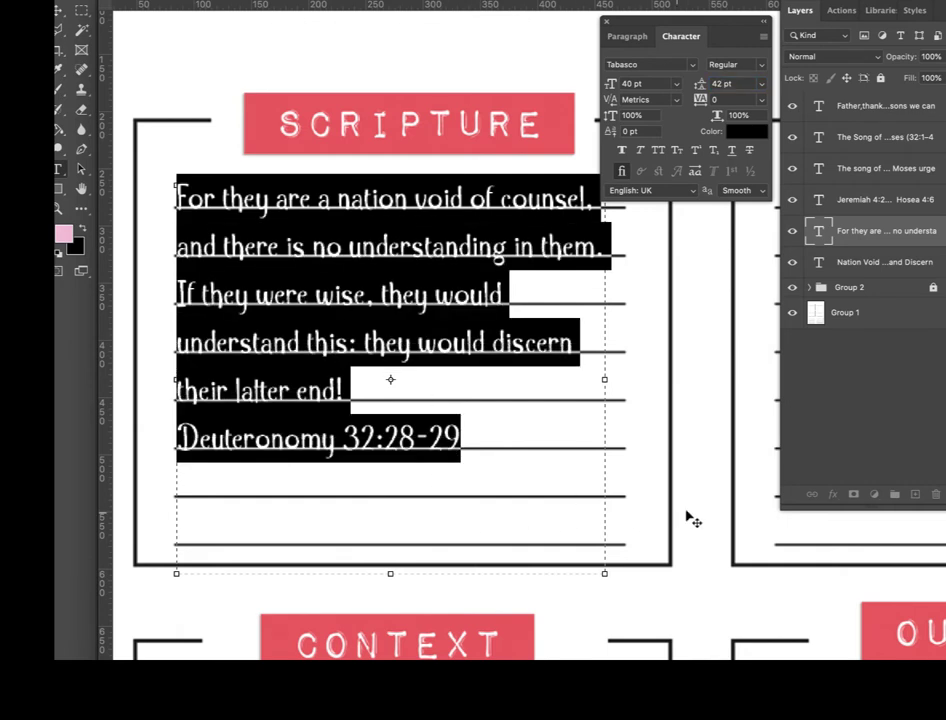
left_click(588, 400)
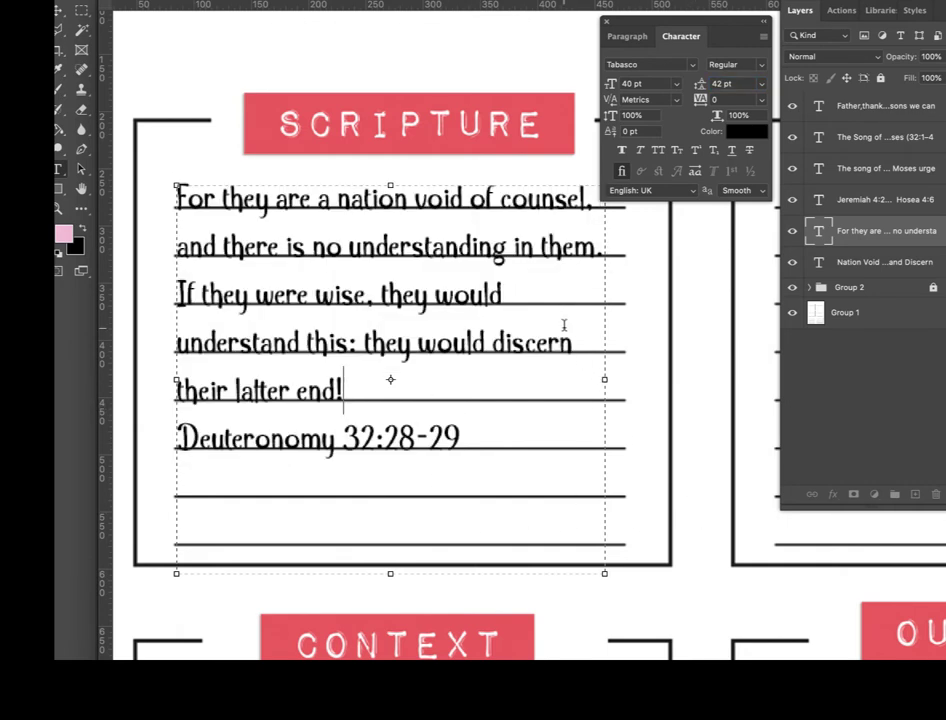
- Set the horizontal scale of the "Powerlessness of Other Gods (32:26-38)" line under OUTLINE to 100%
scroll(650, 405, "down", 10)
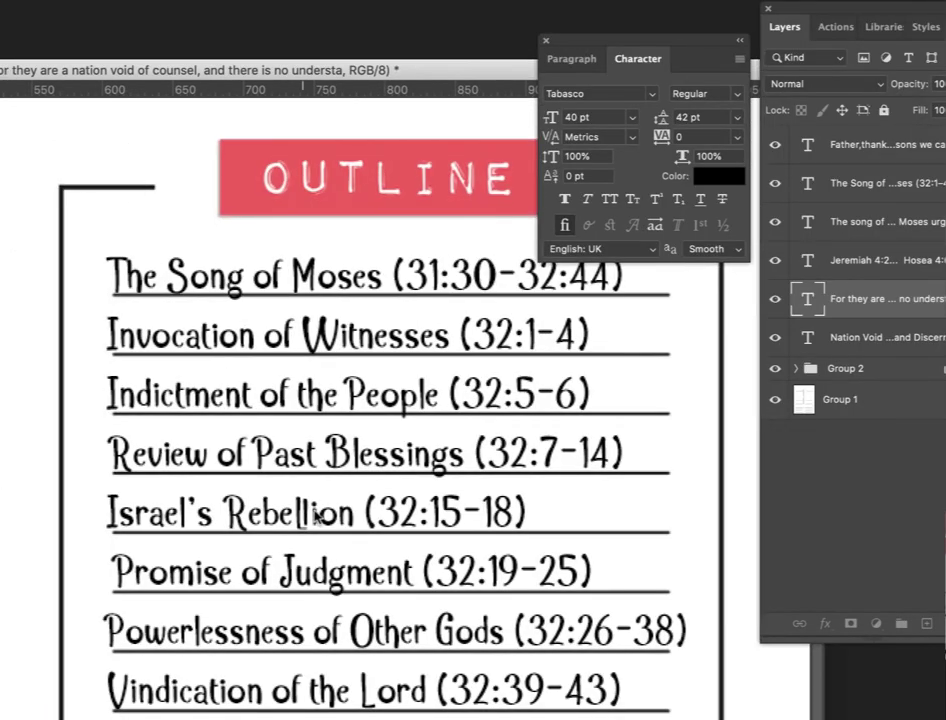
left_click(335, 618)
triple_click(335, 620)
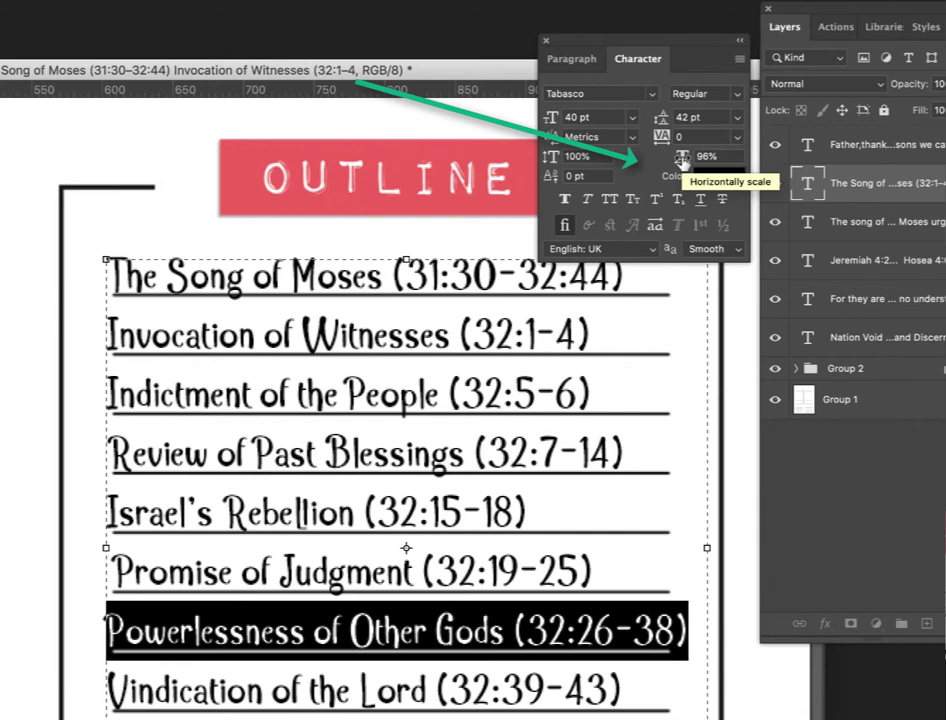
left_click(683, 158)
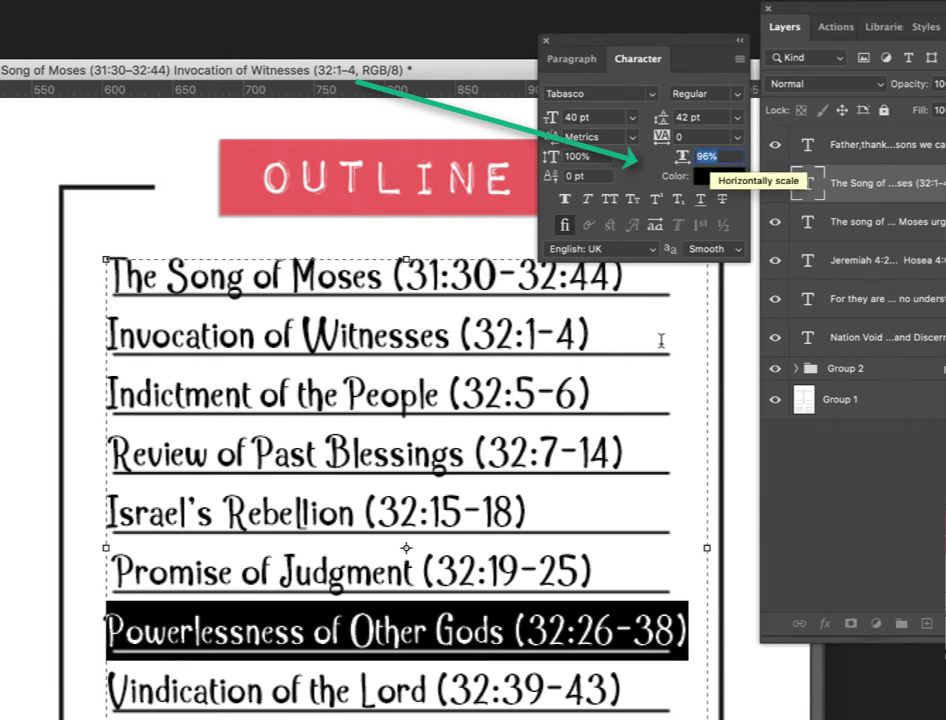
type("1")
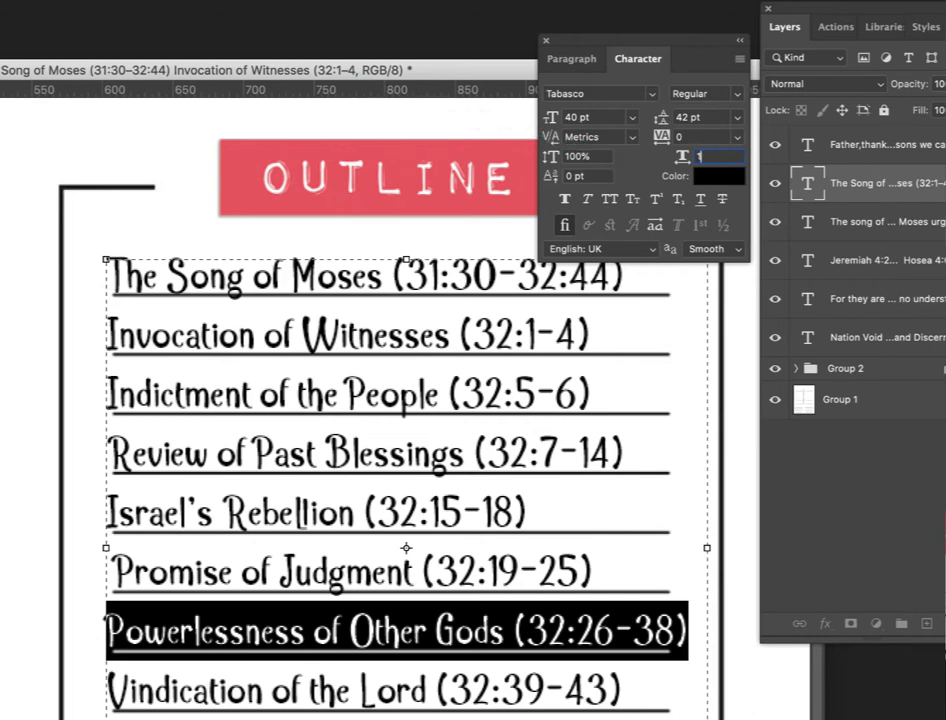
type("00")
key("Return")
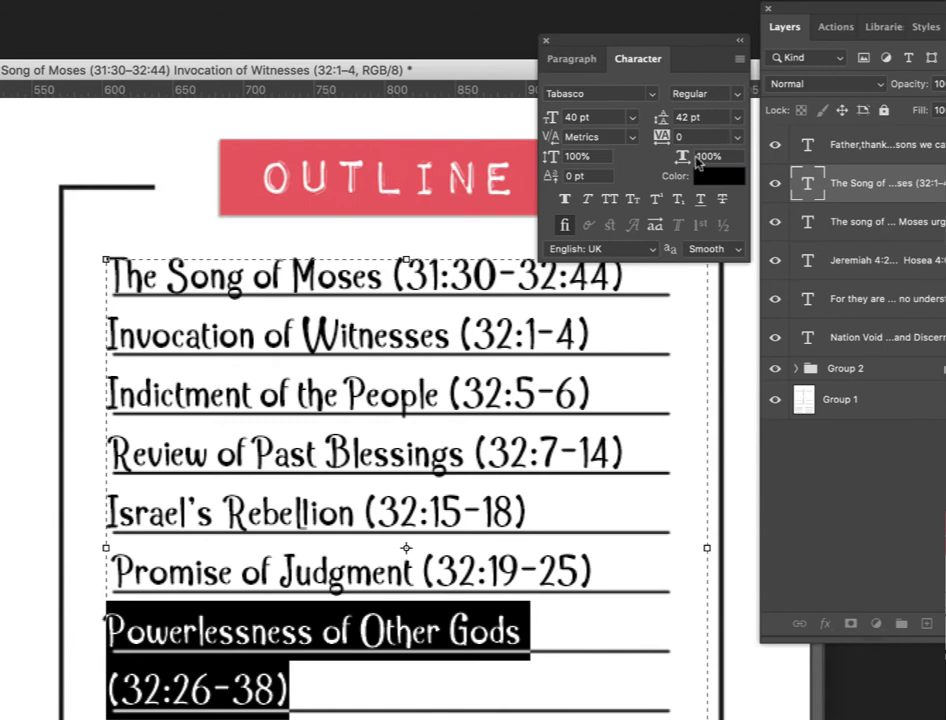
- Reduce the horizontal scale of the "Powerlessness of Other Gods" line to 97% so it fits on one line
left_click(706, 156)
key("Down")
key("Down")
key("Down")
key("Down")
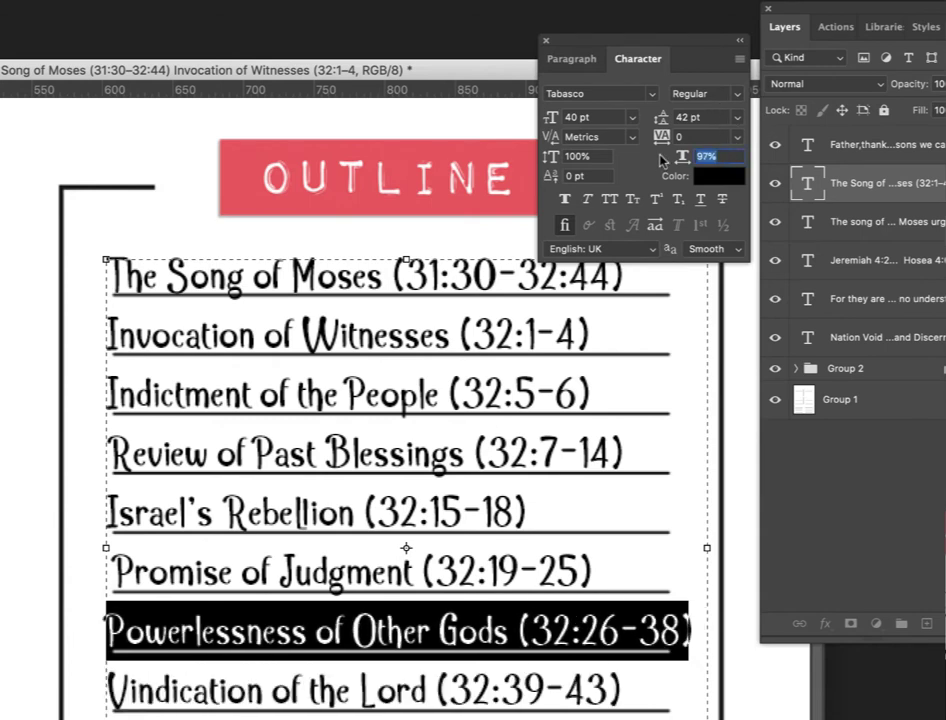
- Close the character settings and check how the text fits across the whole verse map, then closely in the CONTEXT section
left_click(546, 42)
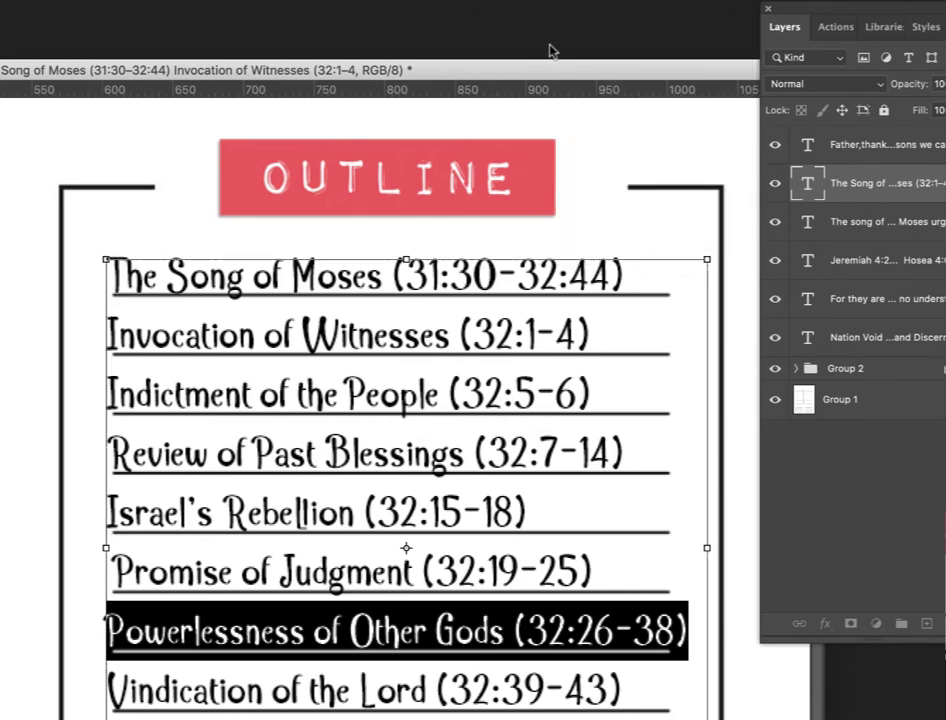
key("super+minus")
key("super+minus")
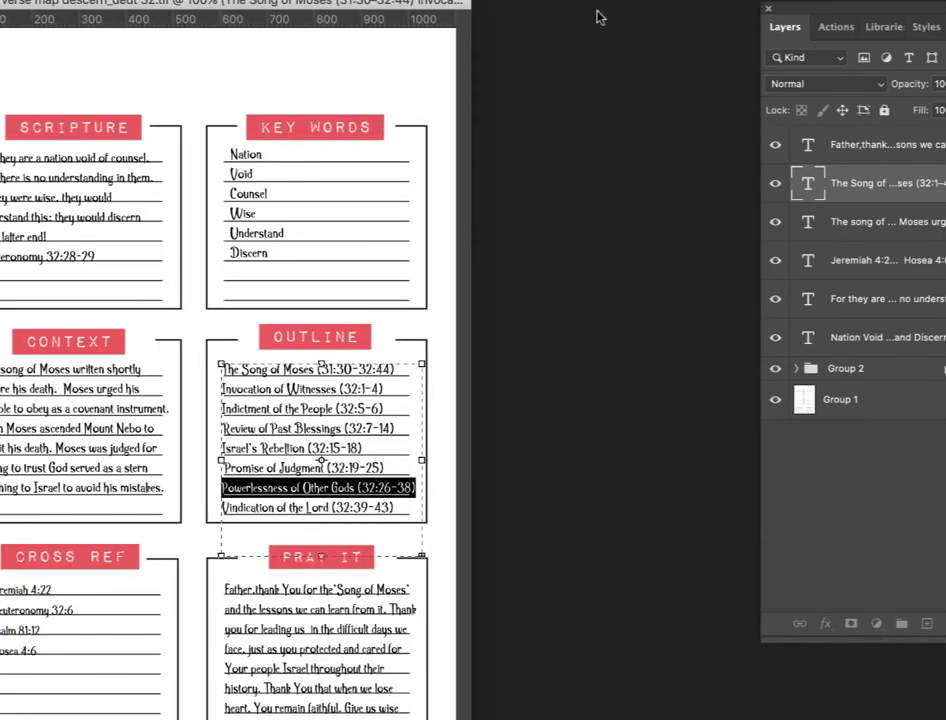
left_click_drag(321, 6, 559, 38)
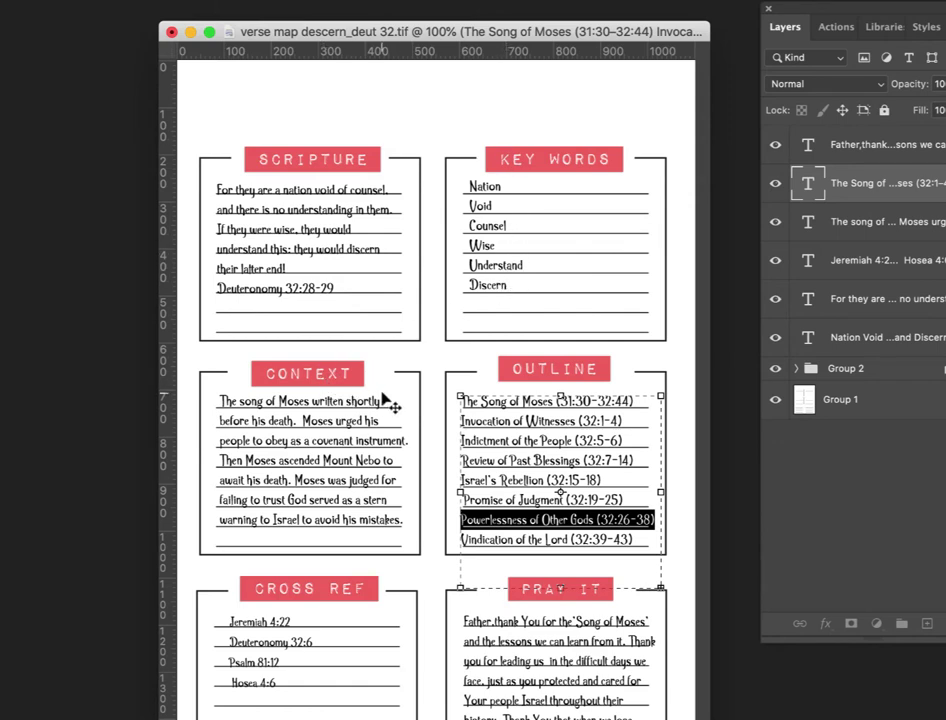
key("super+plus")
key("super+plus")
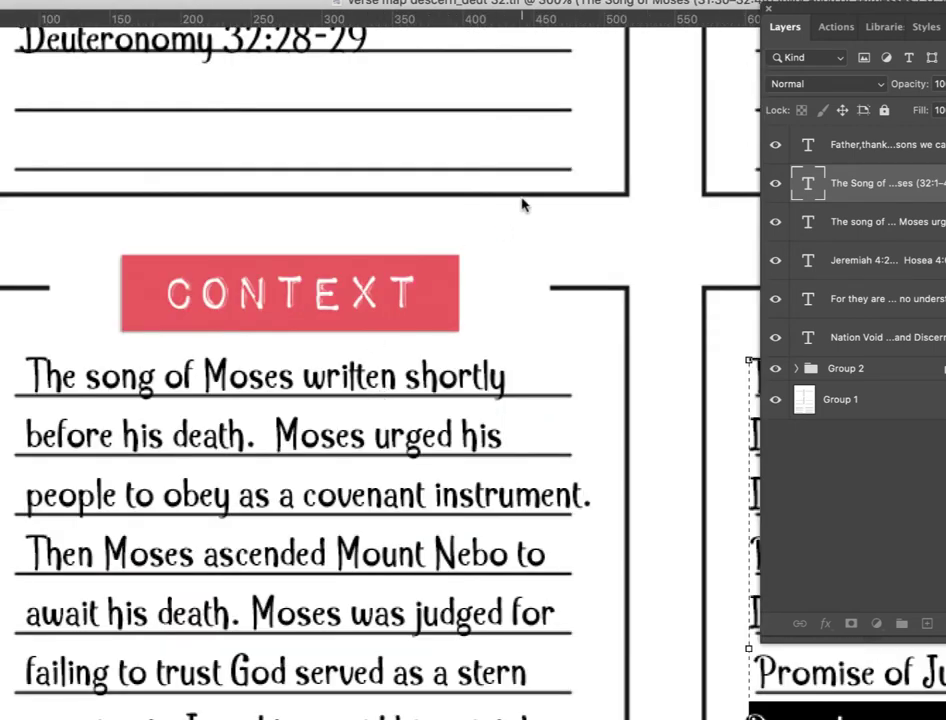
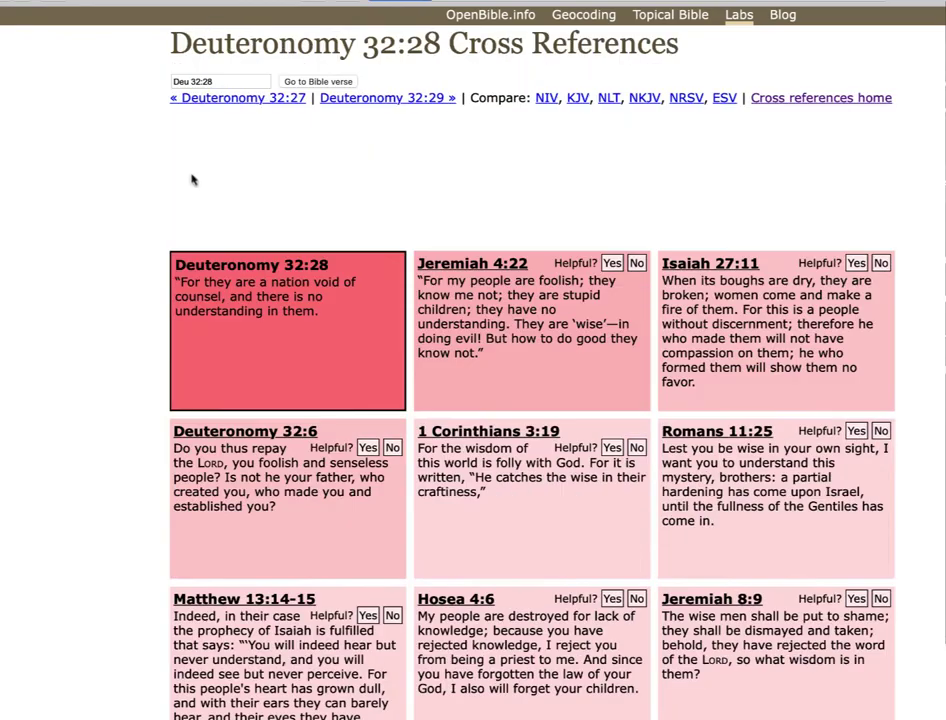
- Switch to the OpenBible.info page and read through the cross references for Deuteronomy 32:28
scroll(575, 287, "down", 3)
scroll(575, 287, "up", 3)
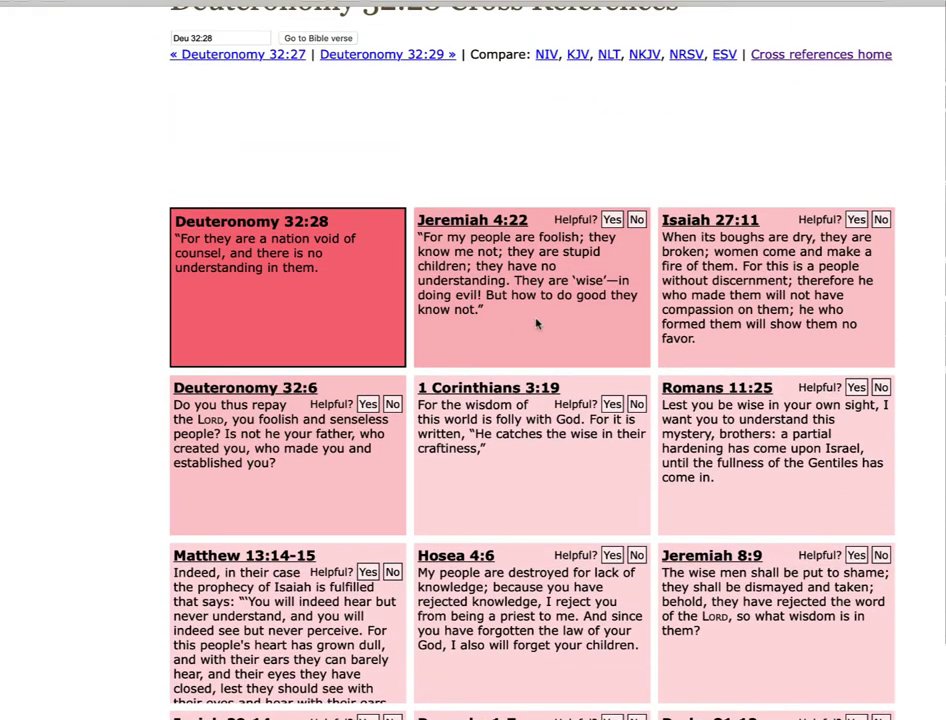
scroll(527, 313, "down", 2)
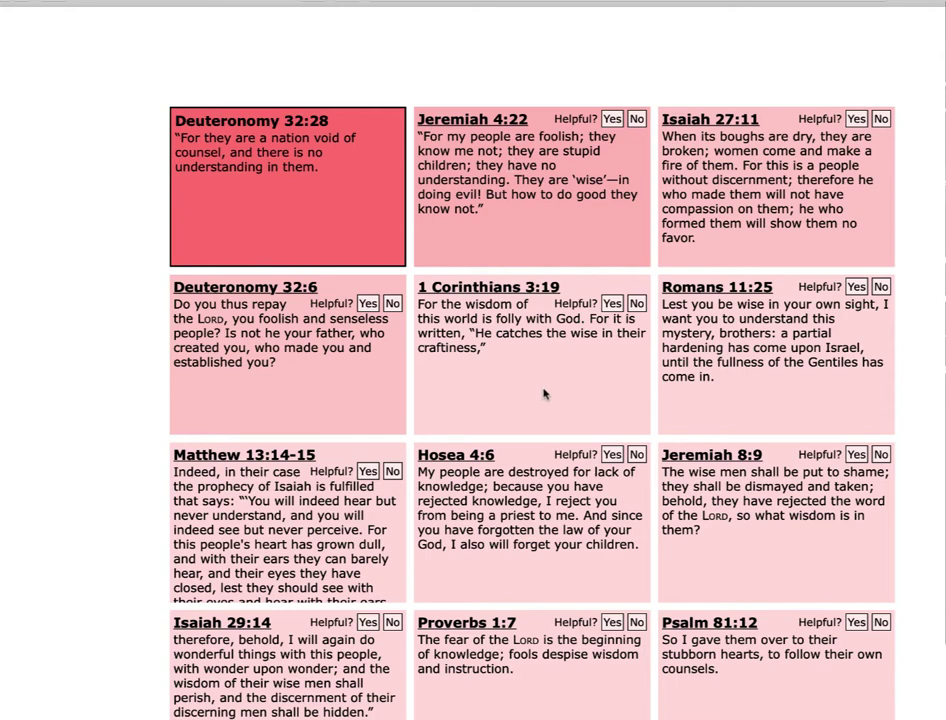
scroll(544, 393, "down", 1)
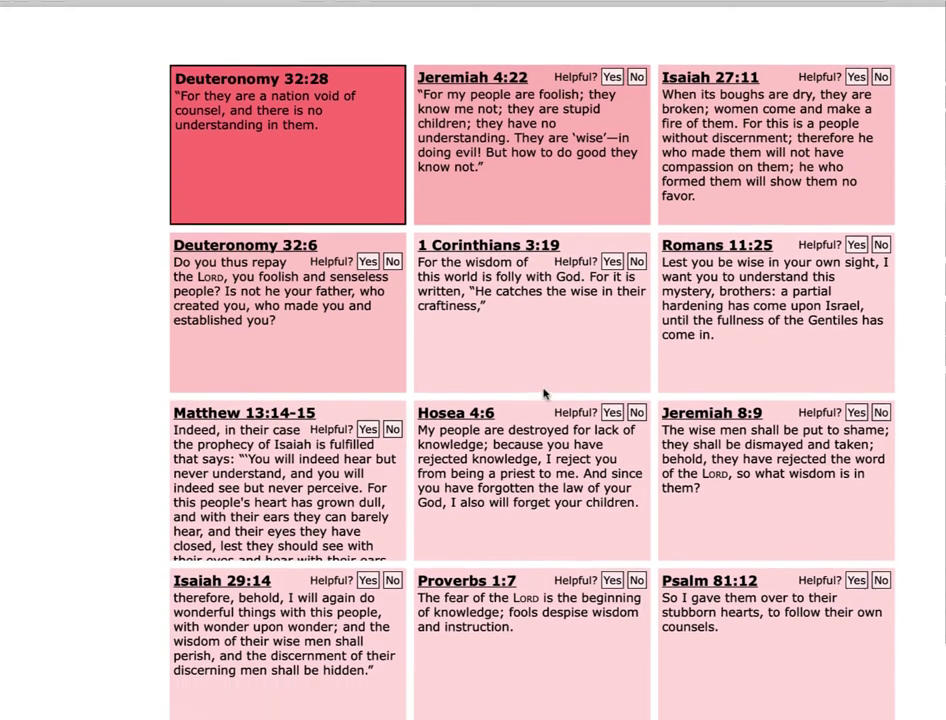
scroll(544, 393, "up", 3)
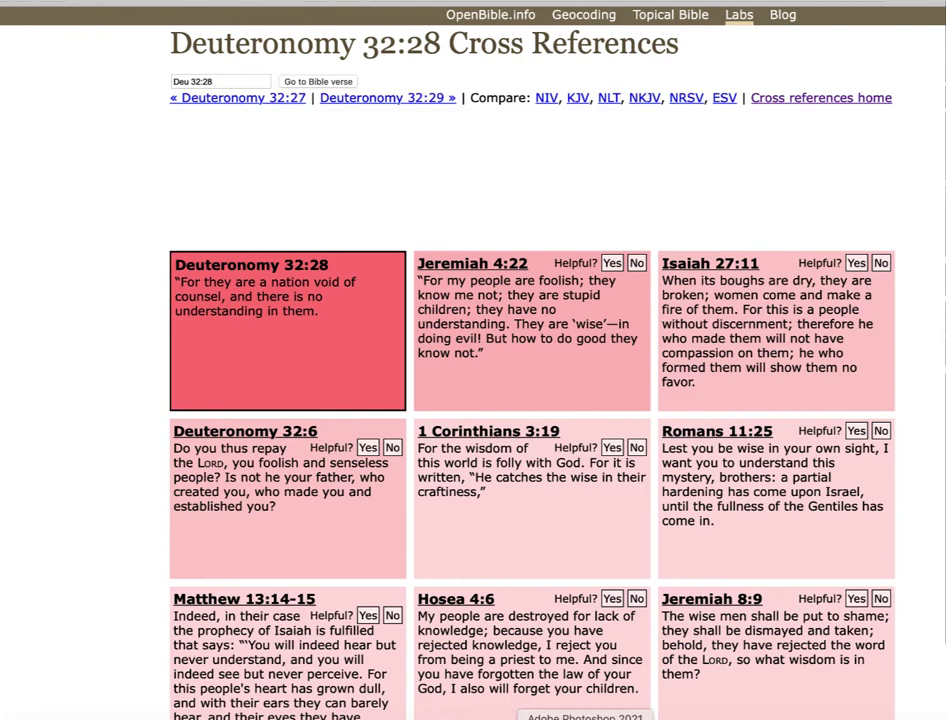
- Switch back to Photoshop, bring up bjd-tj_discern_04_nation void councel.tif and enlarge its window to show the full layout
left_click(583, 718)
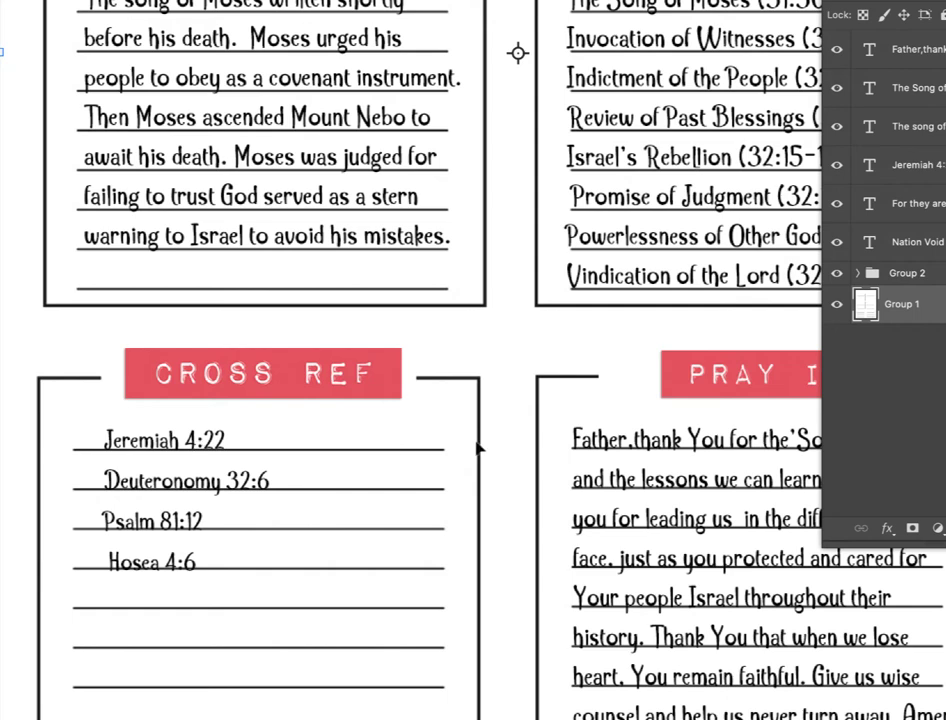
left_click(545, 2)
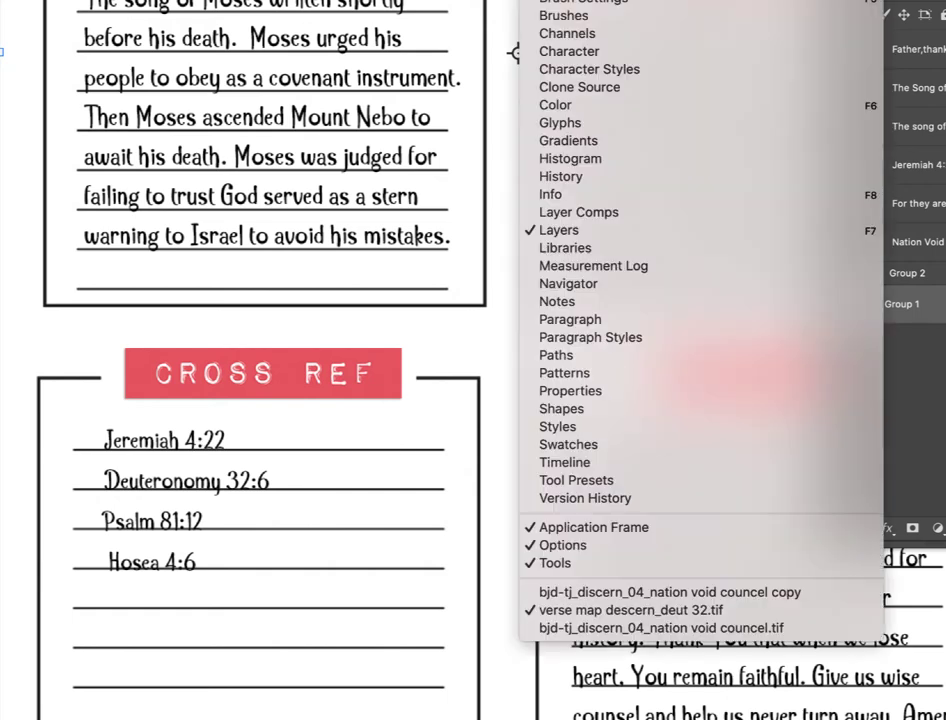
left_click(617, 627)
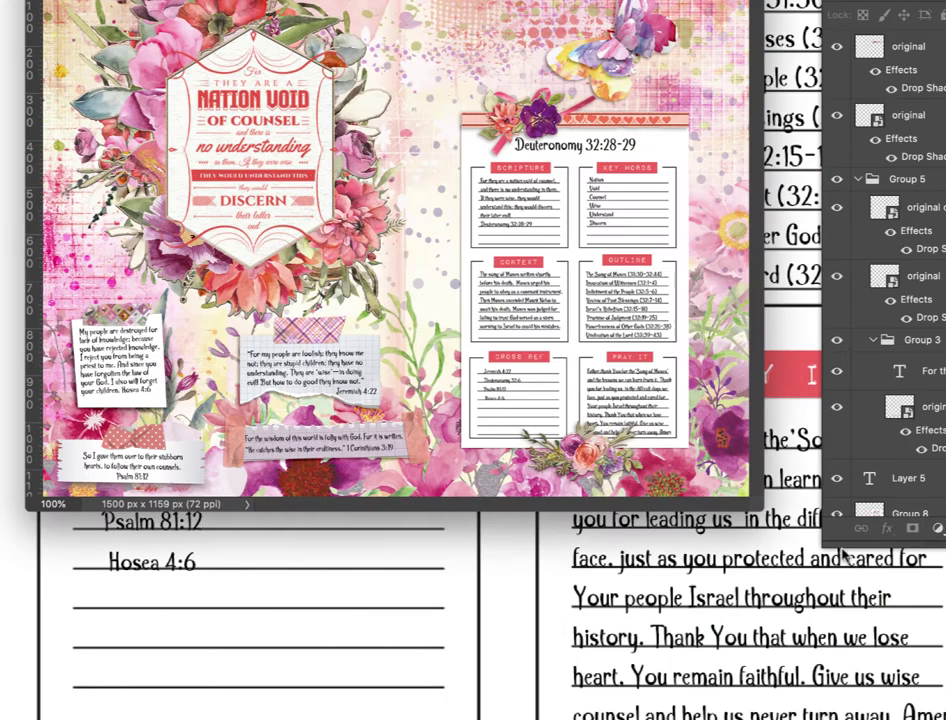
left_click_drag(754, 502, 920, 719)
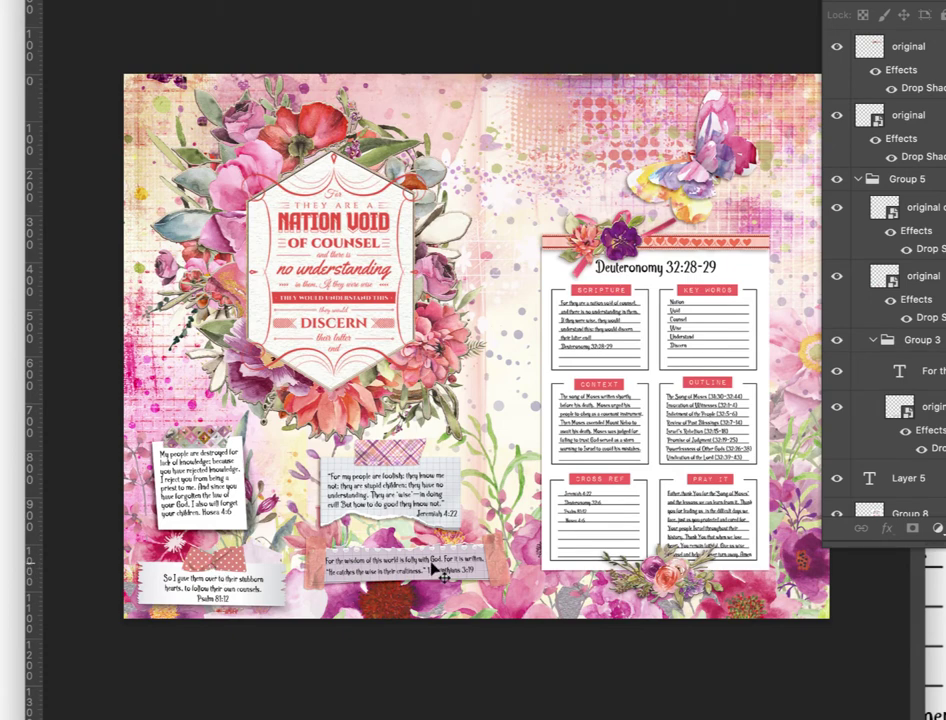
- Examine the "Nation Void of Counsel" word art and its floral hexagon frame up close
key("super+plus")
key("super+plus")
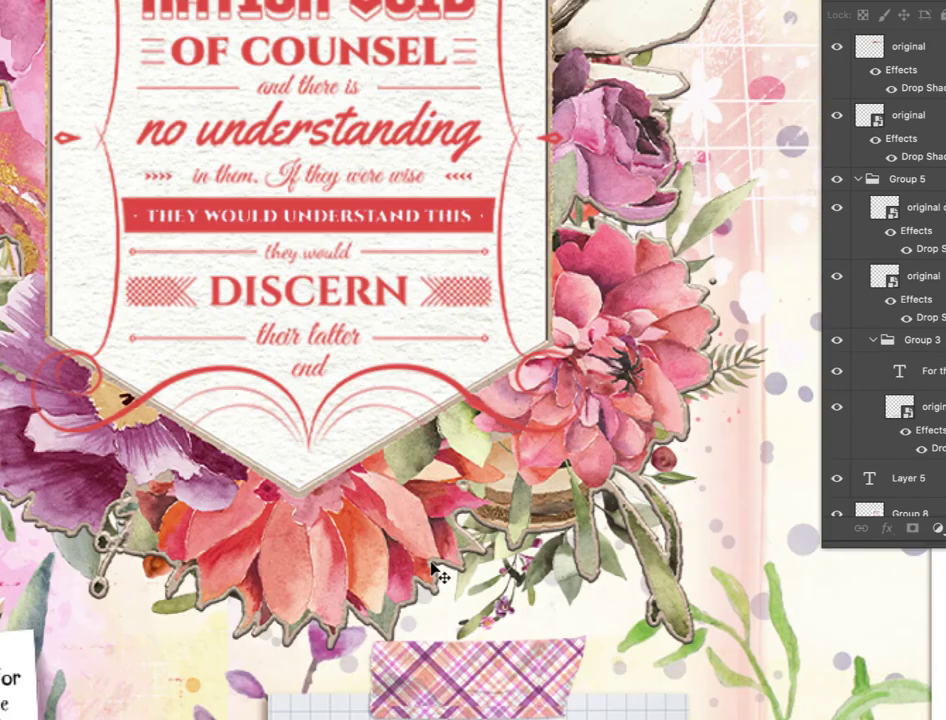
scroll(441, 400, "down", 5)
scroll(441, 400, "left", 5)
scroll(441, 400, "up", 5)
scroll(441, 400, "right", 2)
scroll(446, 403, "up", 5)
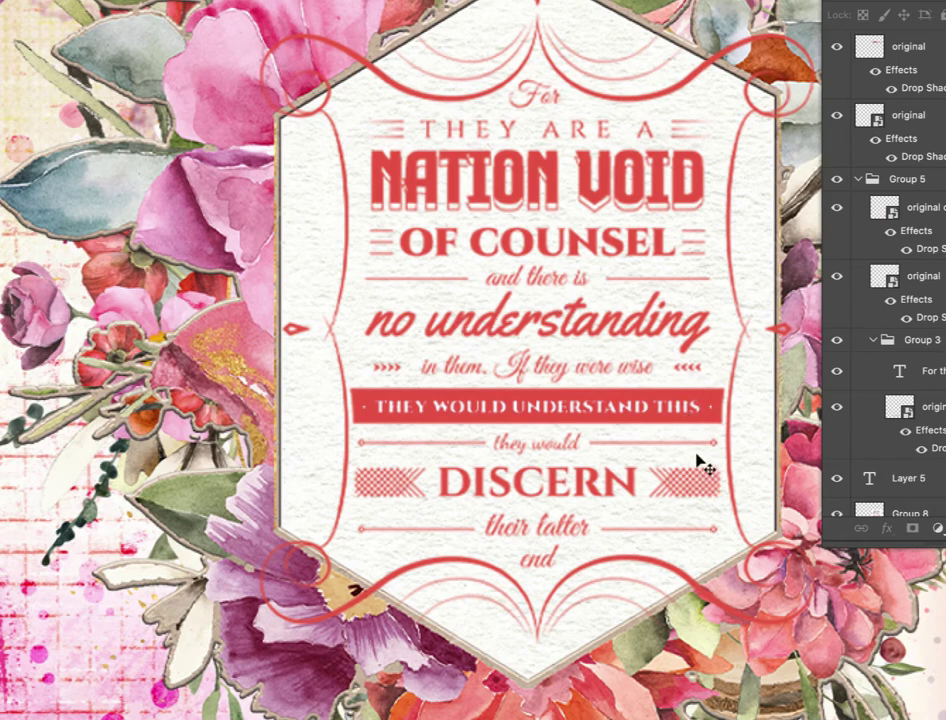
scroll(703, 460, "down", 5)
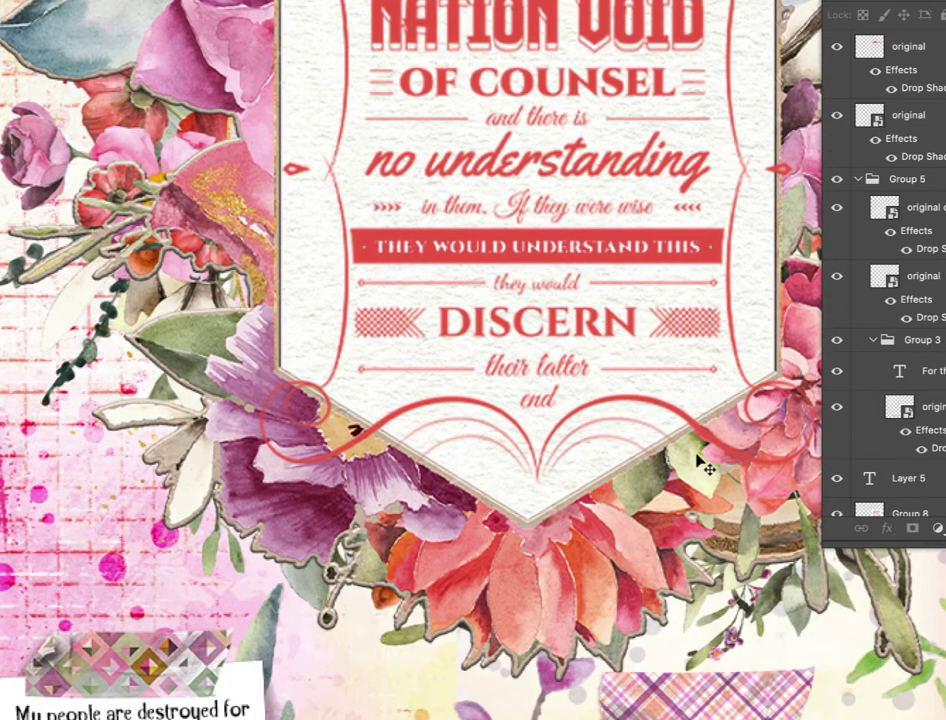
- Examine the Hosea 4:6, Jeremiah 4:22 and 1 Corinthians 3:19 notes, and select the 1 Corinthians note's group
scroll(703, 460, "down", 8)
scroll(703, 460, "left", 3)
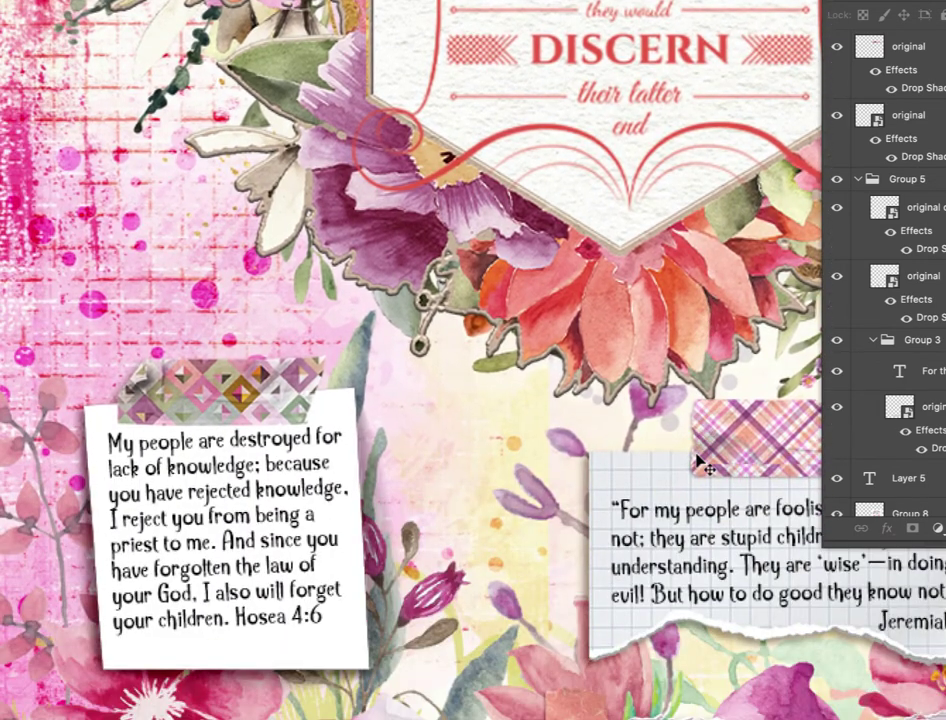
scroll(290, 450, "down", 5)
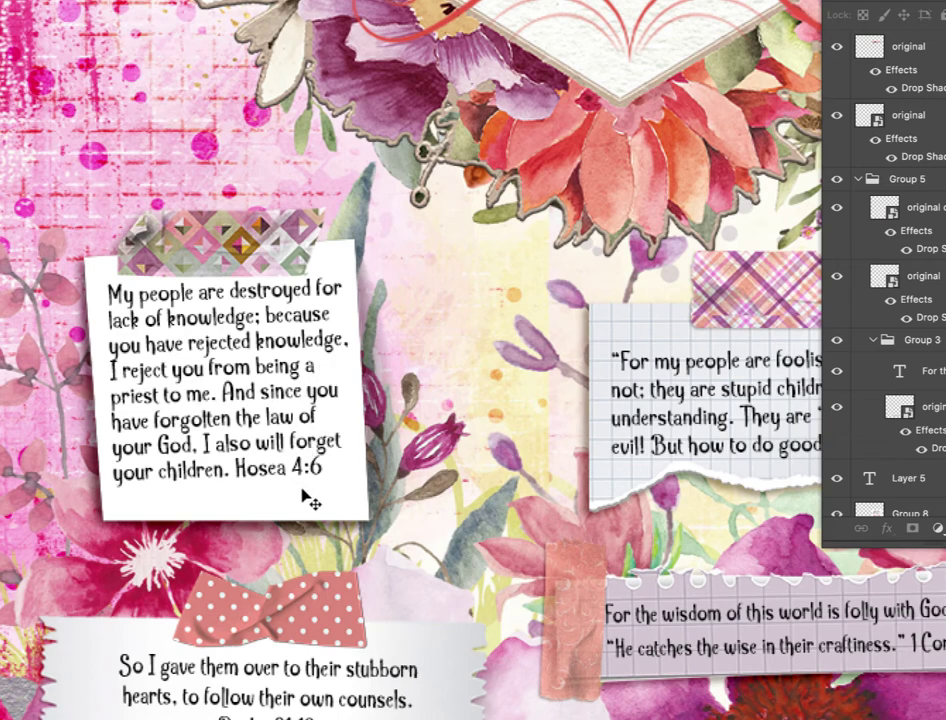
scroll(425, 470, "right", 10)
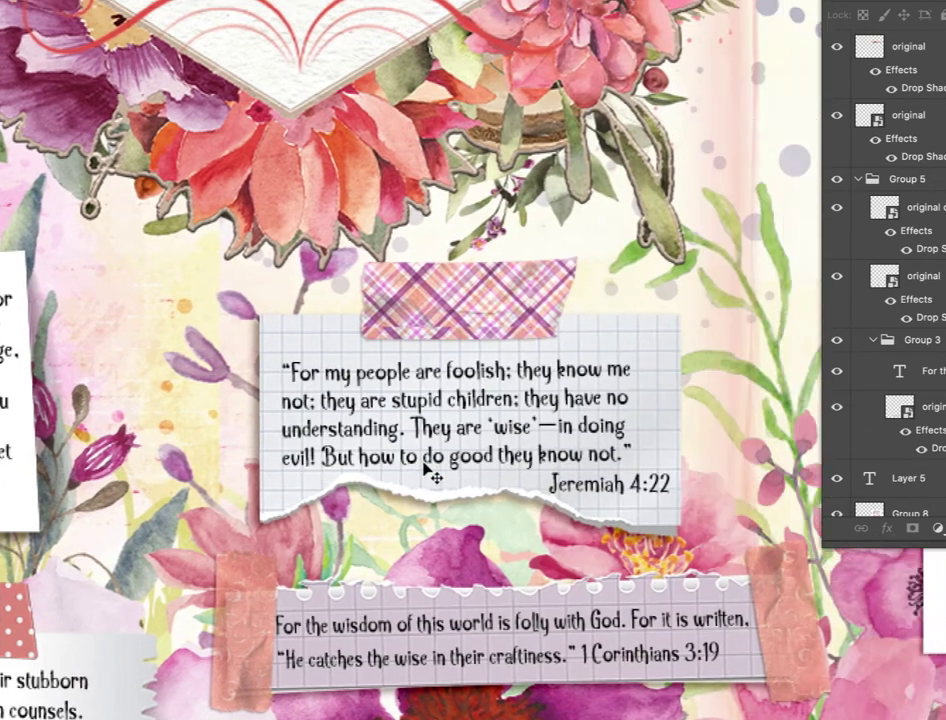
scroll(405, 452, "right", 10)
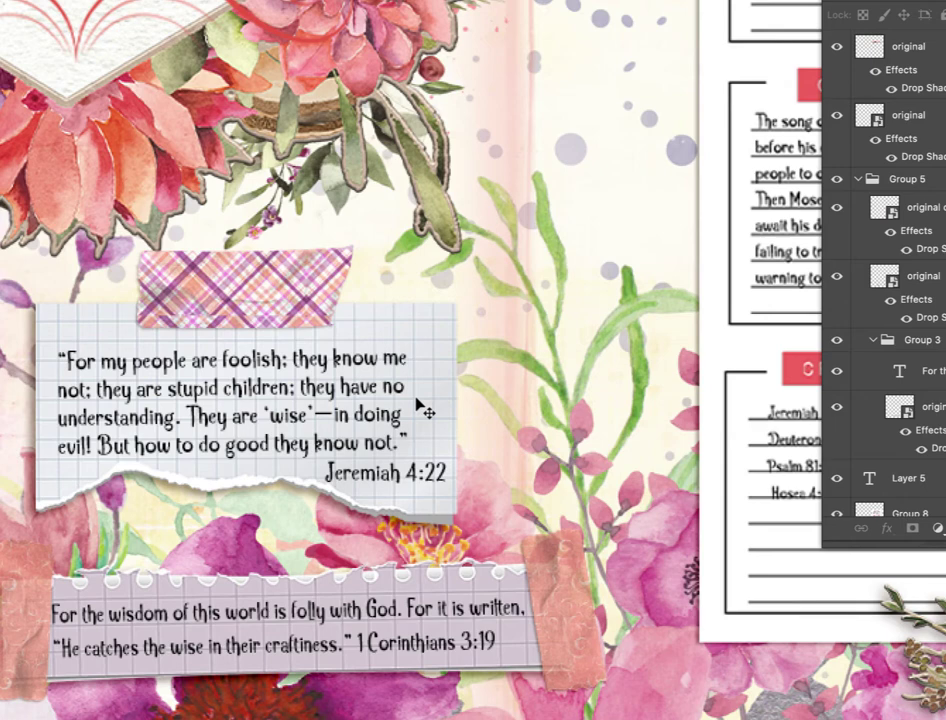
scroll(417, 398, "left", 1)
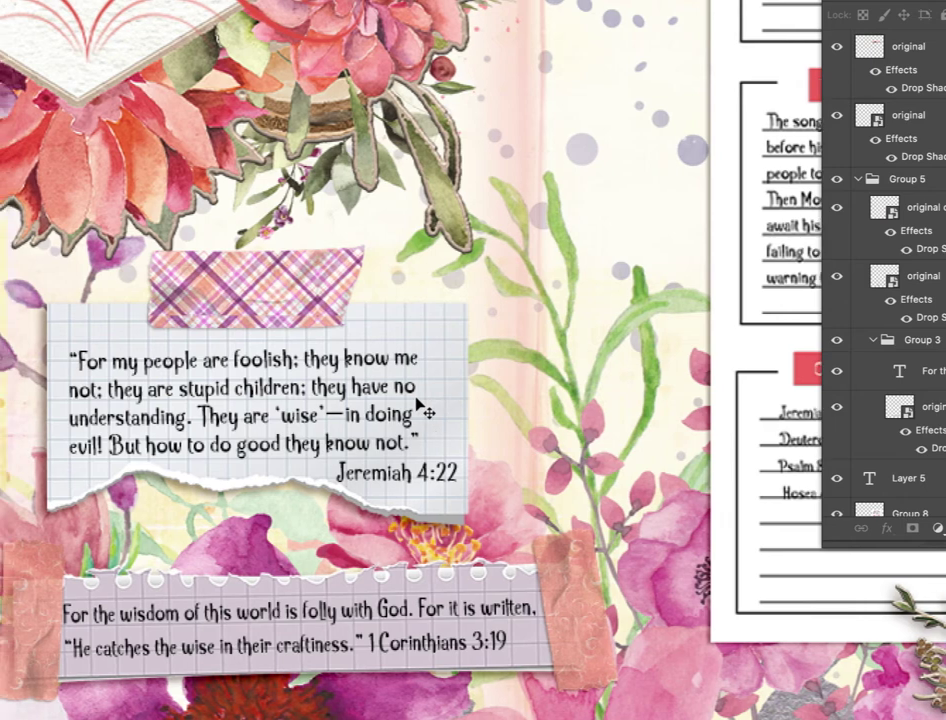
scroll(598, 618, "left", 1)
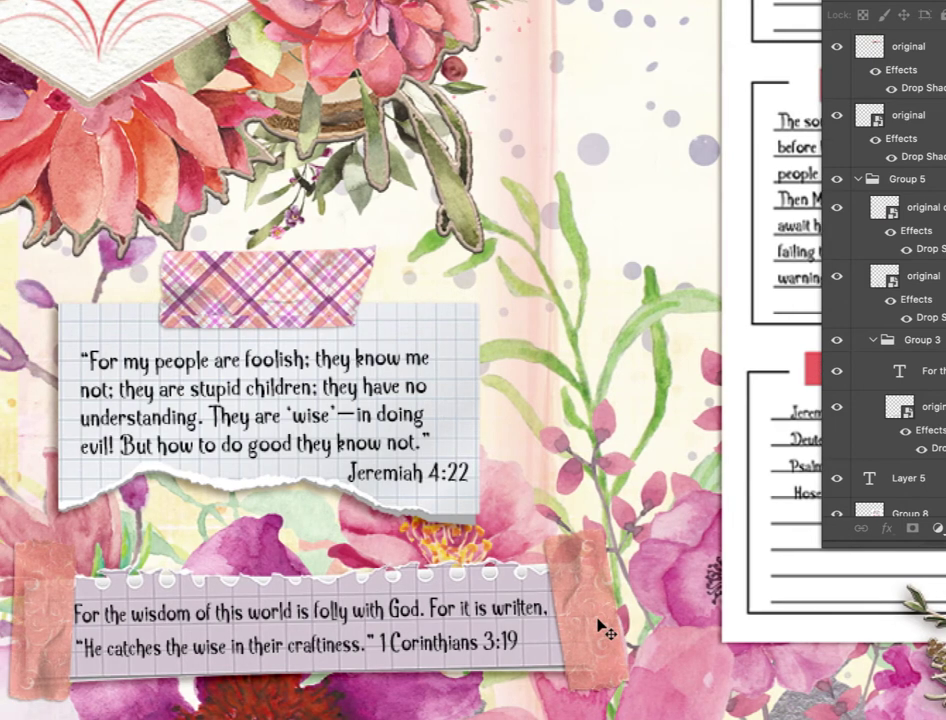
left_click(537, 627)
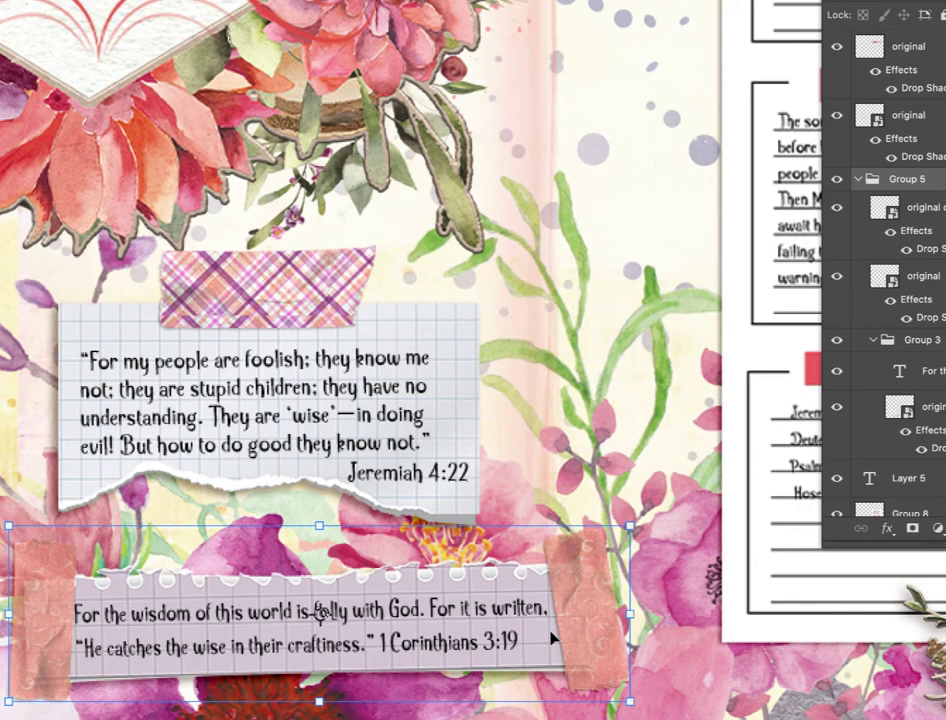
- View the complete two-page layout once more and return to the verse map document
key("ctrl+minus")
key("ctrl+minus")
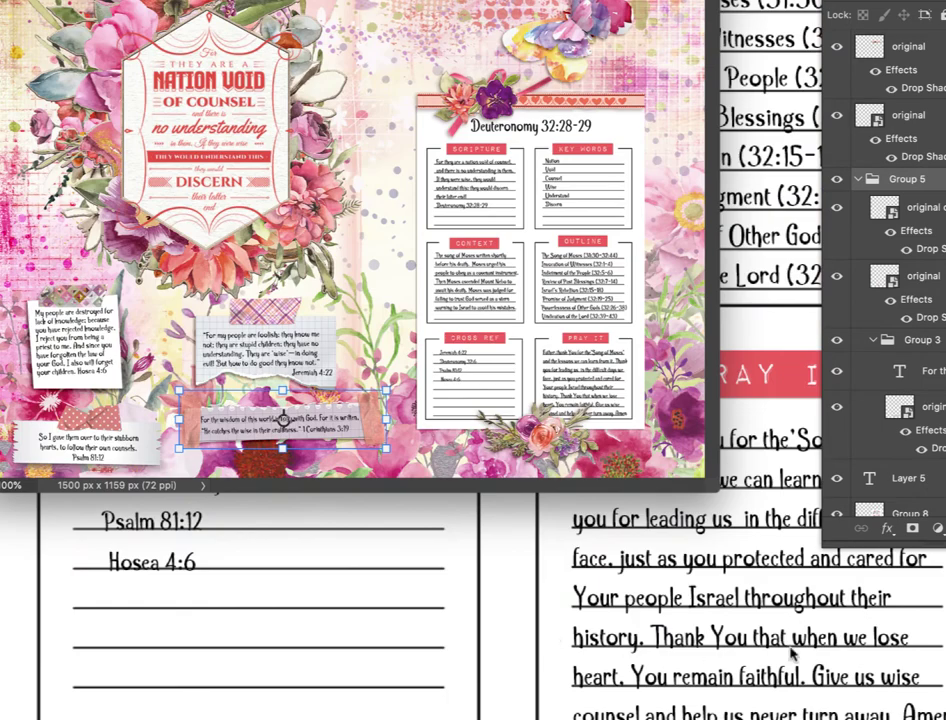
key("ctrl+0")
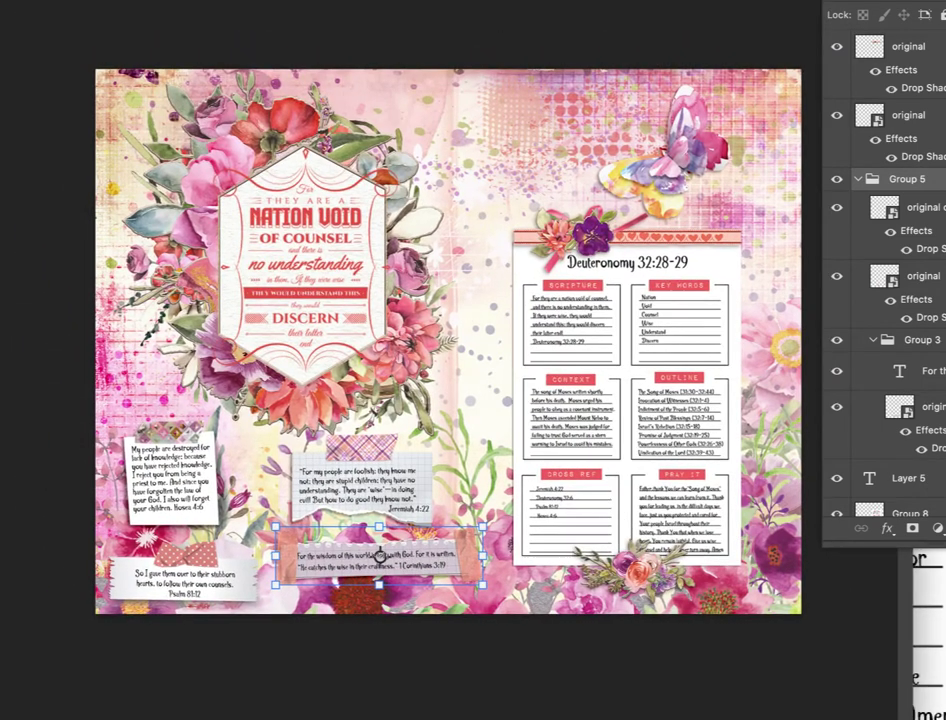
left_click(745, 171)
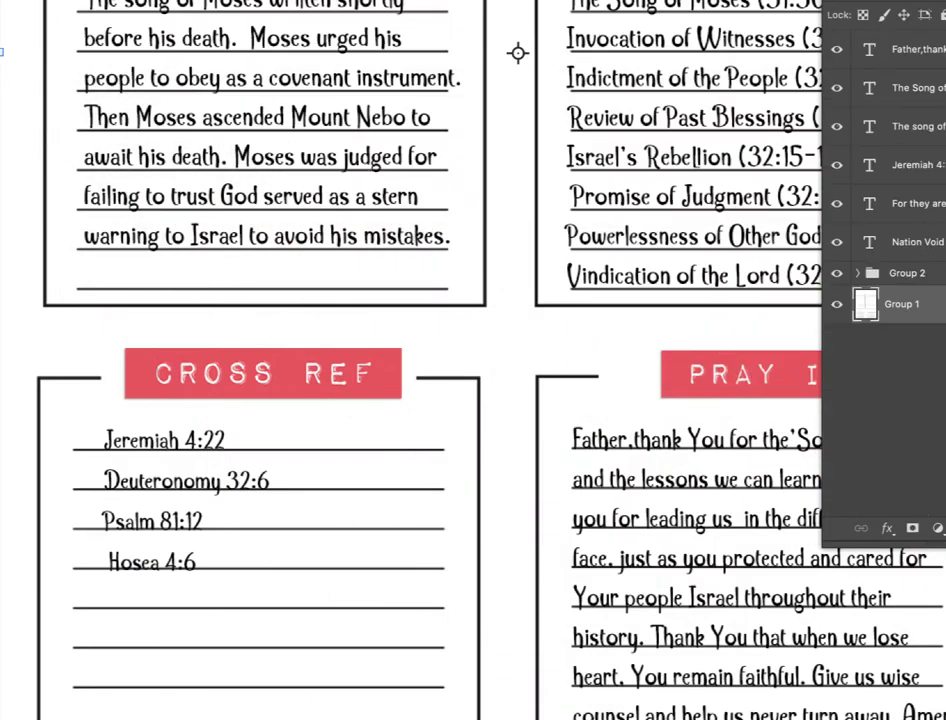
- View the whole verse map and close verse map descern_deut 32.tif without saving the changes
key("super+minus")
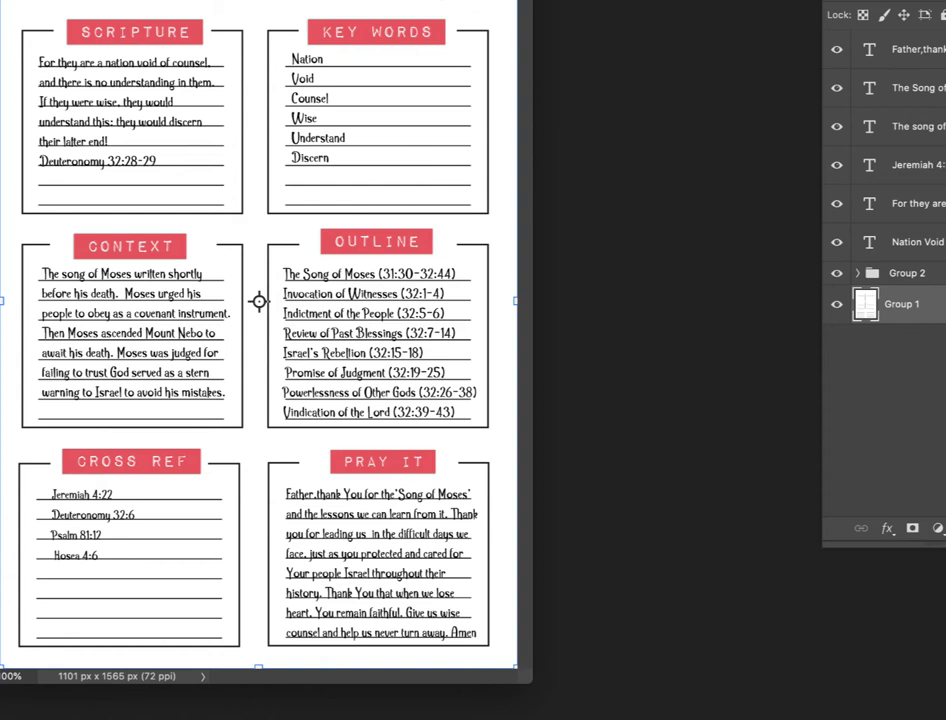
left_click_drag(380, 2, 586, 44)
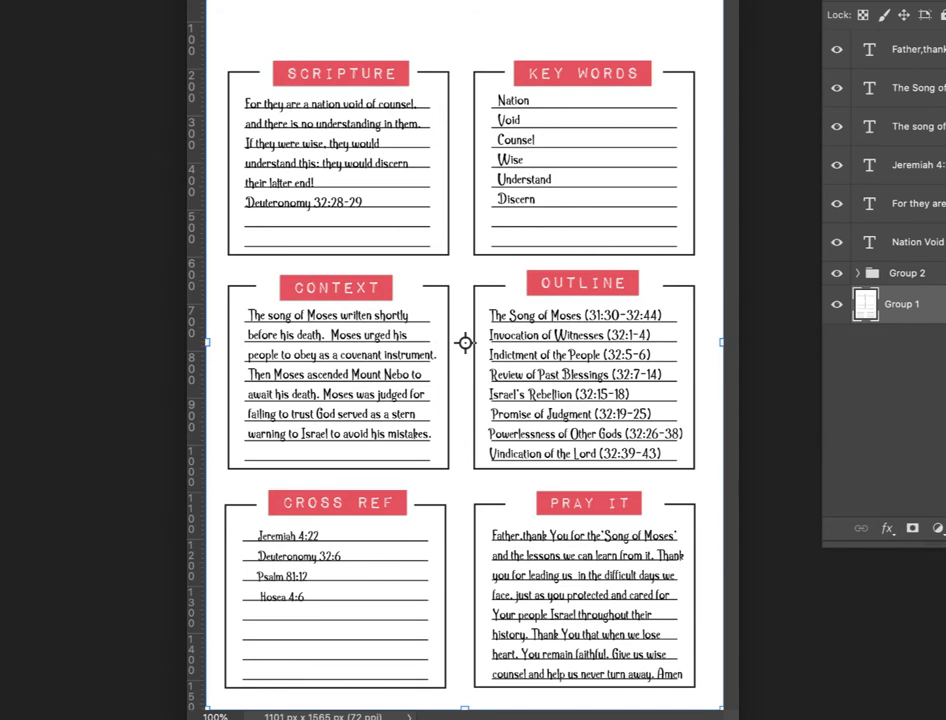
key("super+w")
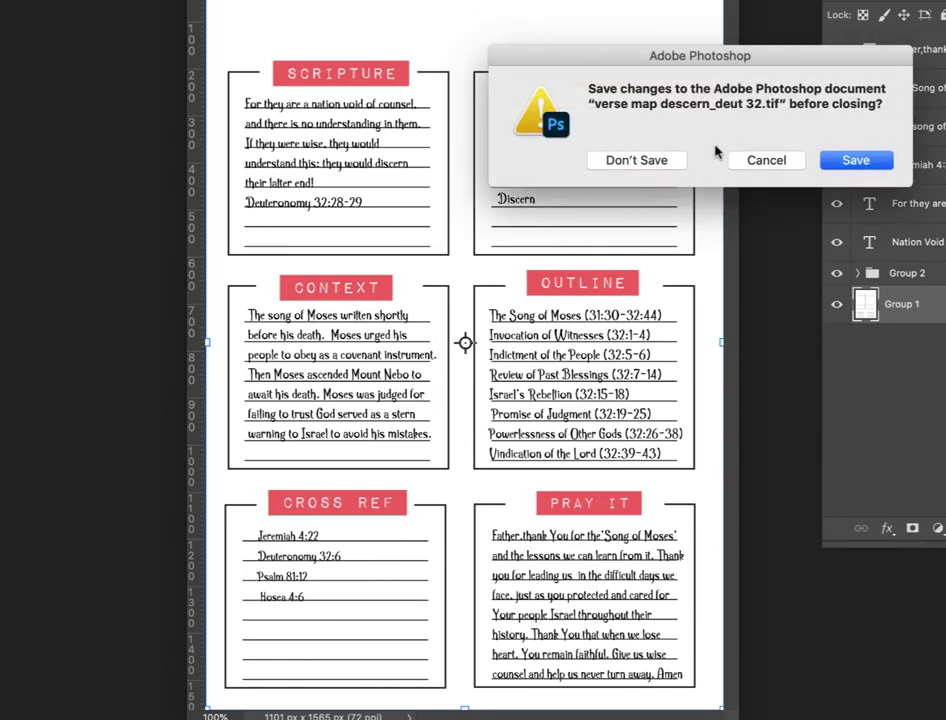
left_click(630, 163)
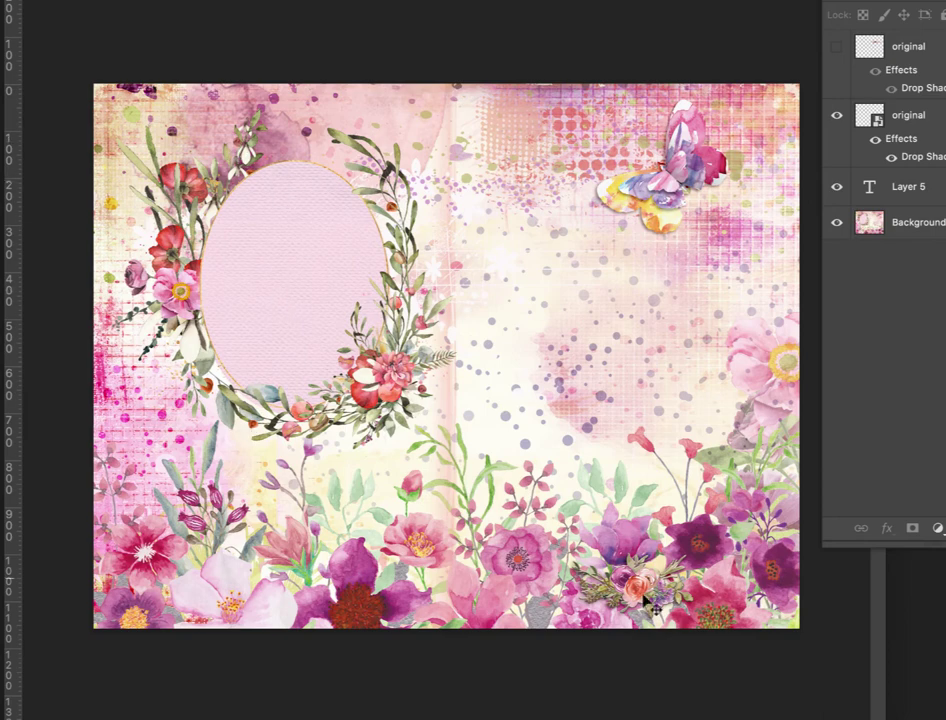
- Place the hexagonal floral frame from the asset library's Frames section over the oval frame, and nudge it slightly left
key("Tab")
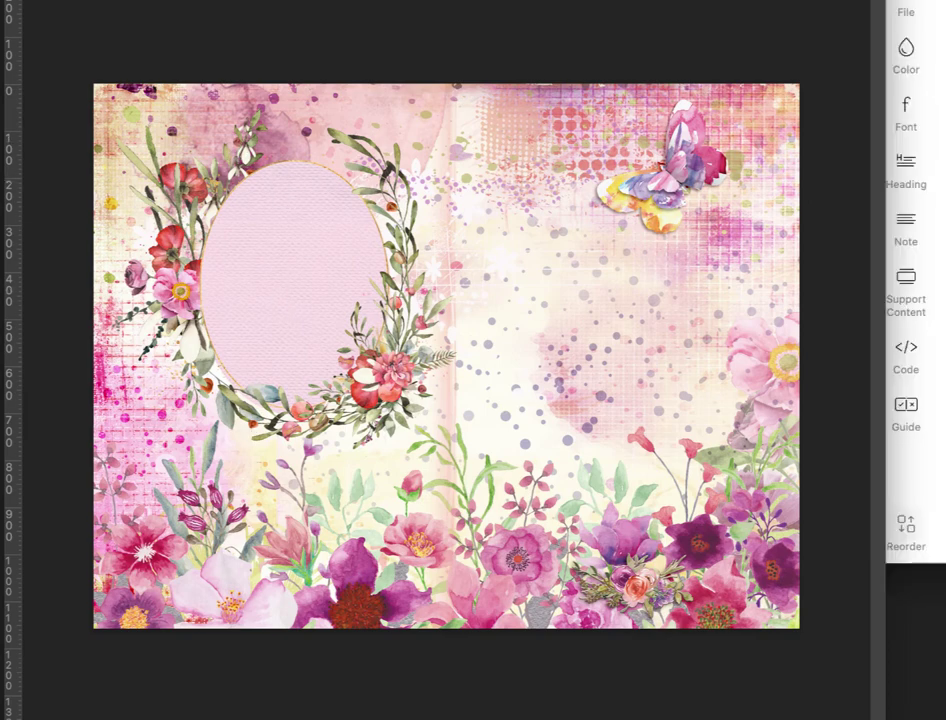
left_click(737, 100)
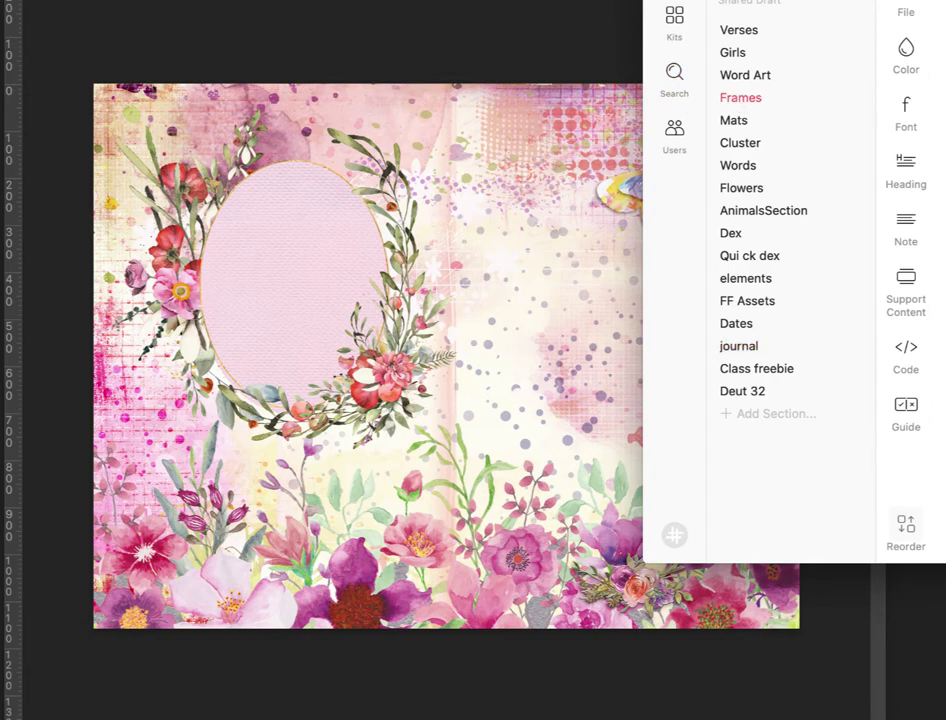
left_click_drag(944, 300, 343, 245)
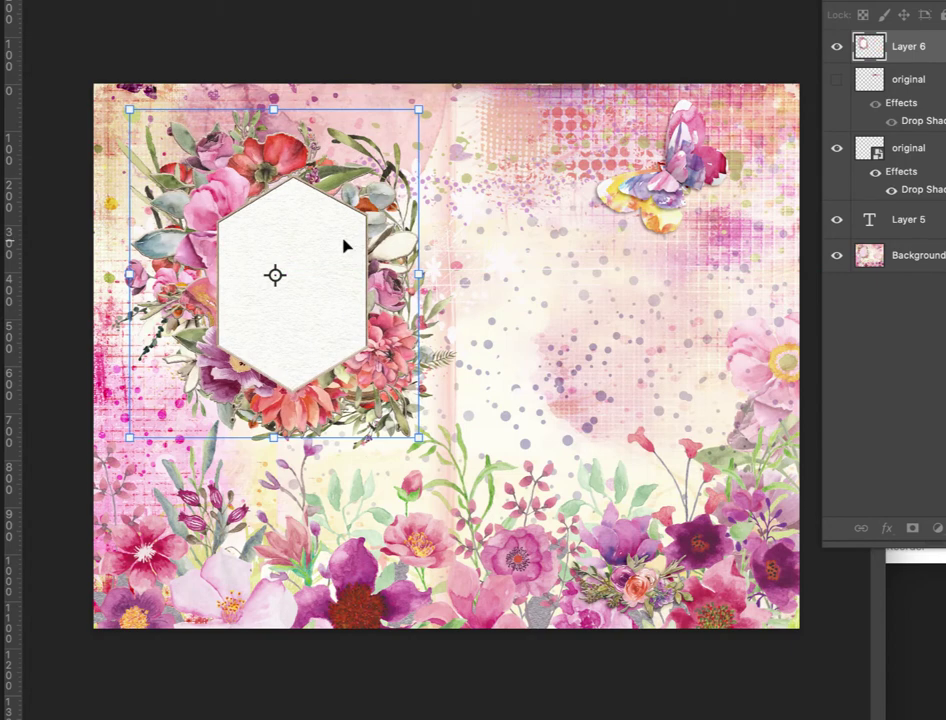
key("Return")
left_click_drag(292, 248, 289, 249)
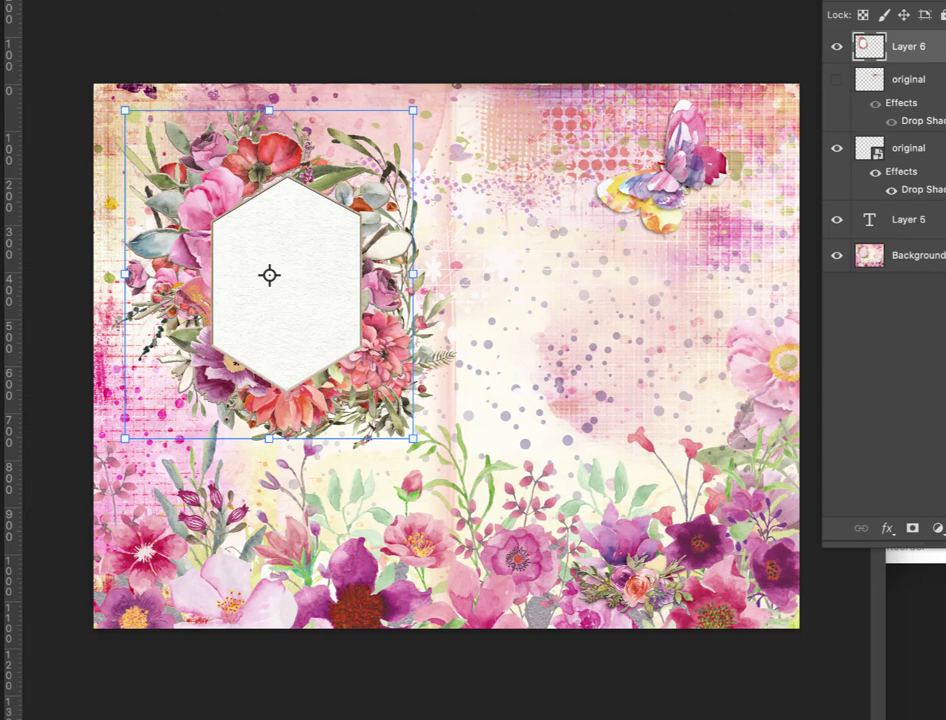
- Place the taped white note, the torn blue grid paper and the purple grid strip from the Class freebie section across the lower spread
key("super+Tab")
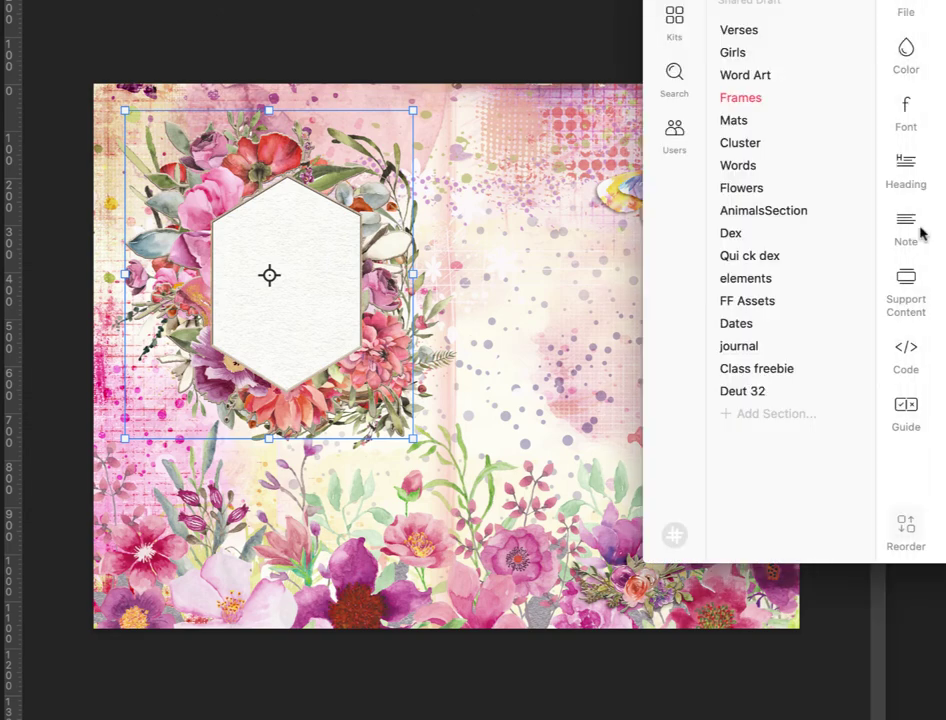
left_click(771, 370)
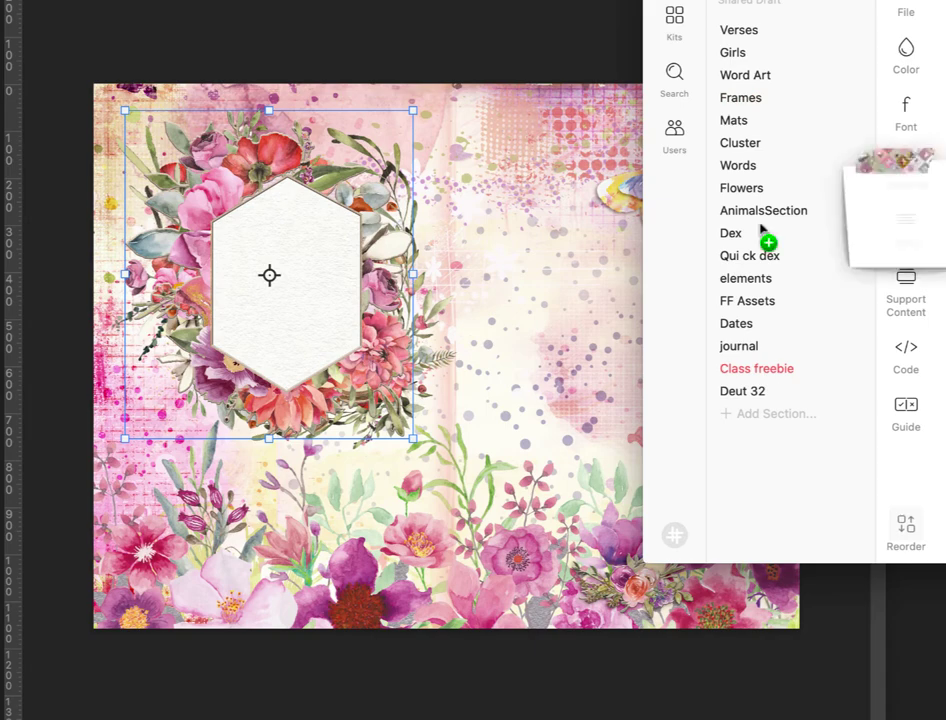
left_click_drag(486, 349, 209, 462)
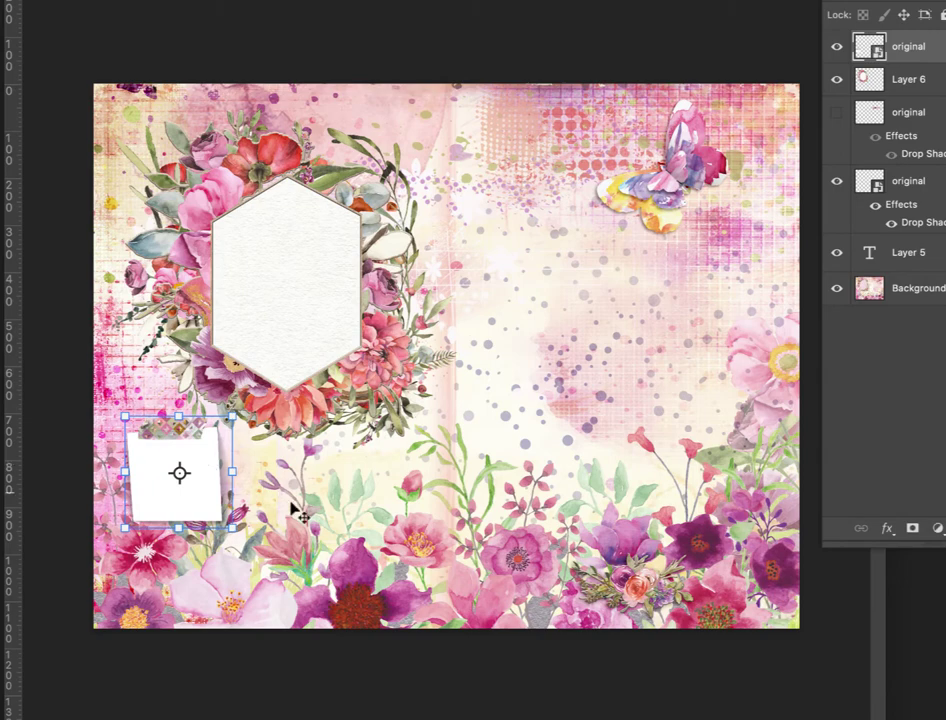
key("Return")
key("super+Tab")
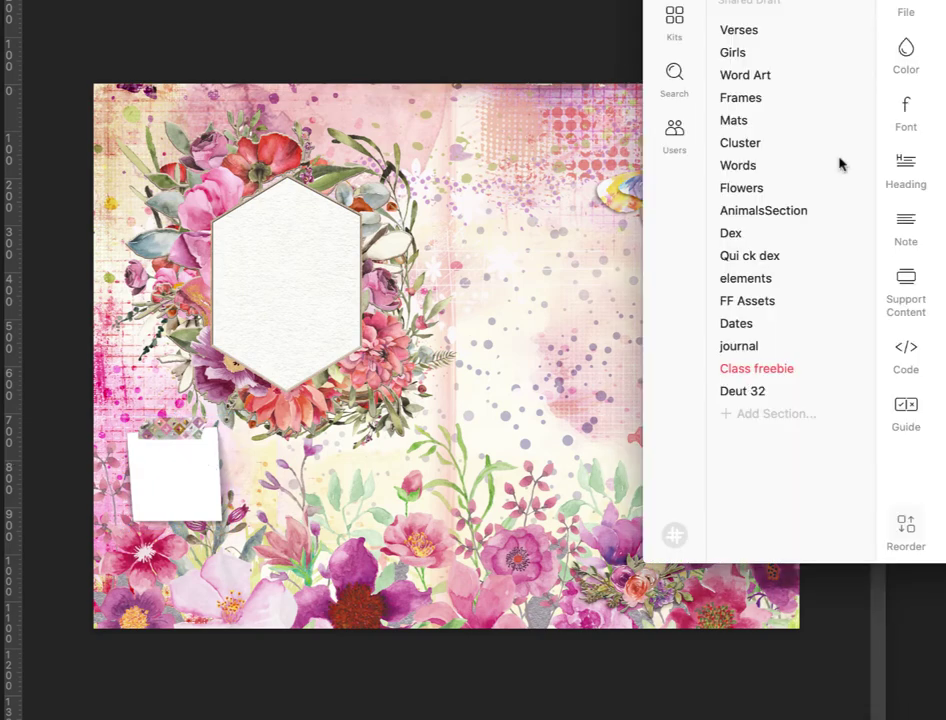
left_click_drag(502, 359, 627, 500)
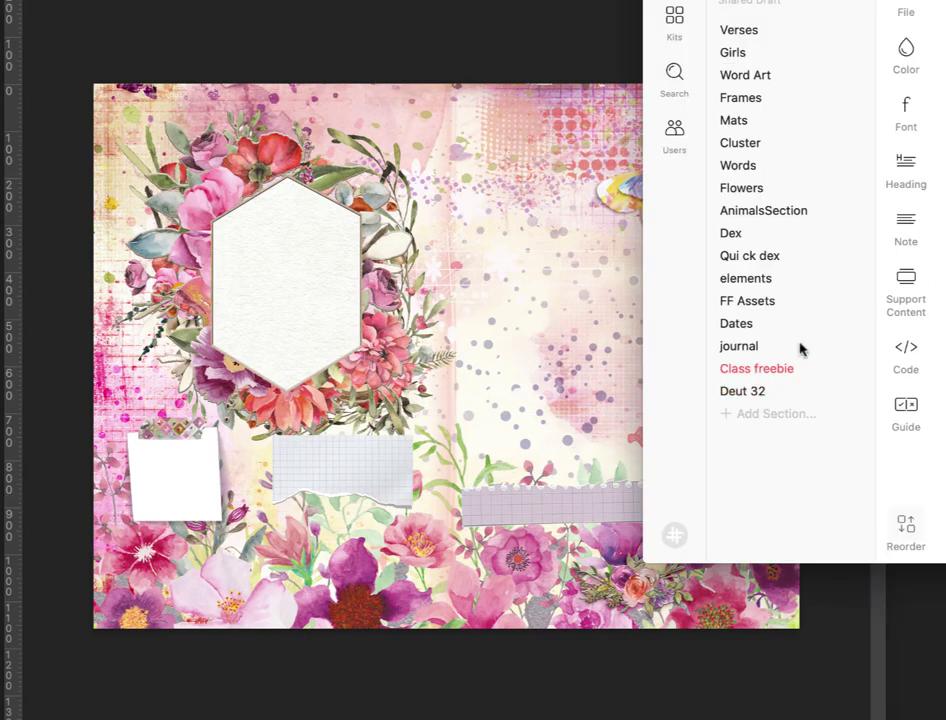
- Place the "Nation Void of Counsel" verse art from the Deut 32 section on the right page, scaled down beneath the butterfly
left_click_drag(906, 3, 787, 0)
left_click(624, 345)
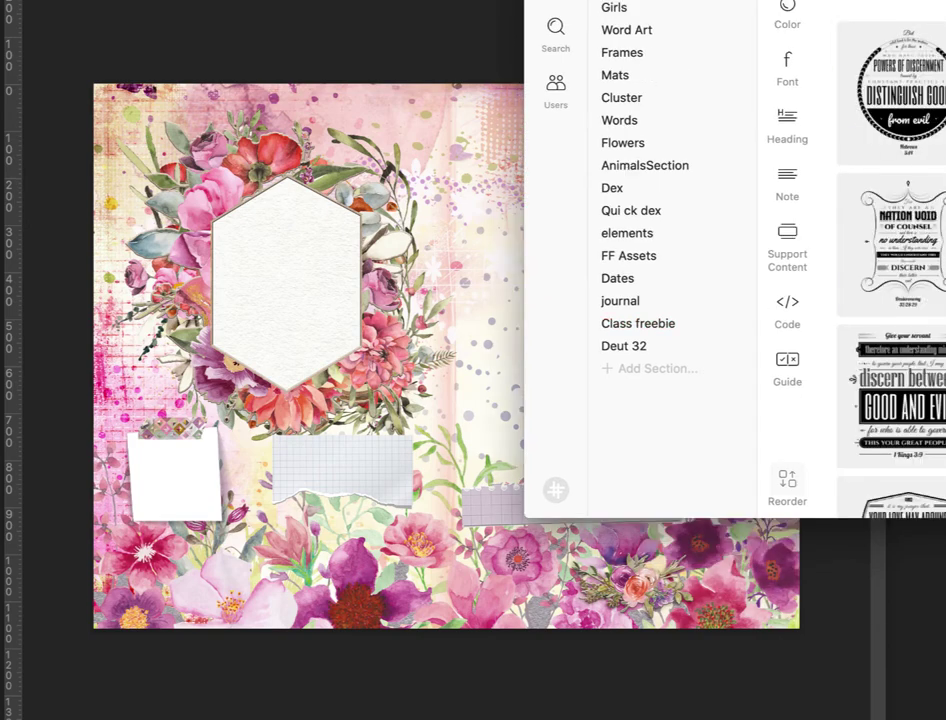
scroll(890, 260, "down", 3)
left_click_drag(890, 150, 200, 200)
left_click_drag(445, 165, 445, 309)
left_click_drag(456, 370, 593, 201)
key("Return")
left_click(590, 380)
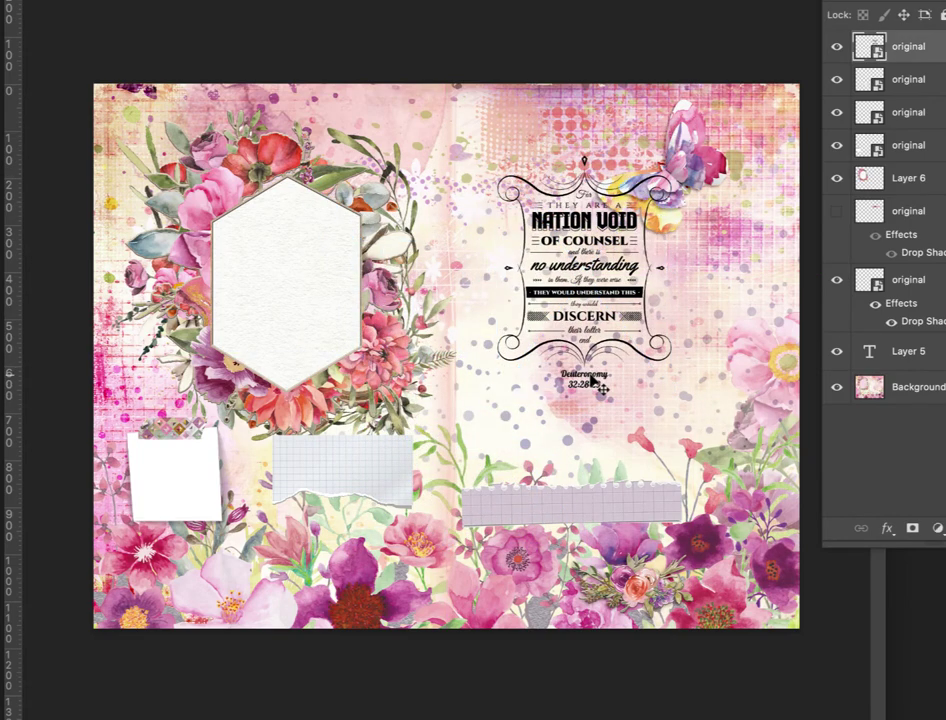
- Rasterize the verse art layer and cut its Deuteronomy 32:28-29 reference out with the Rectangular Marquee tool
right_click(932, 48)
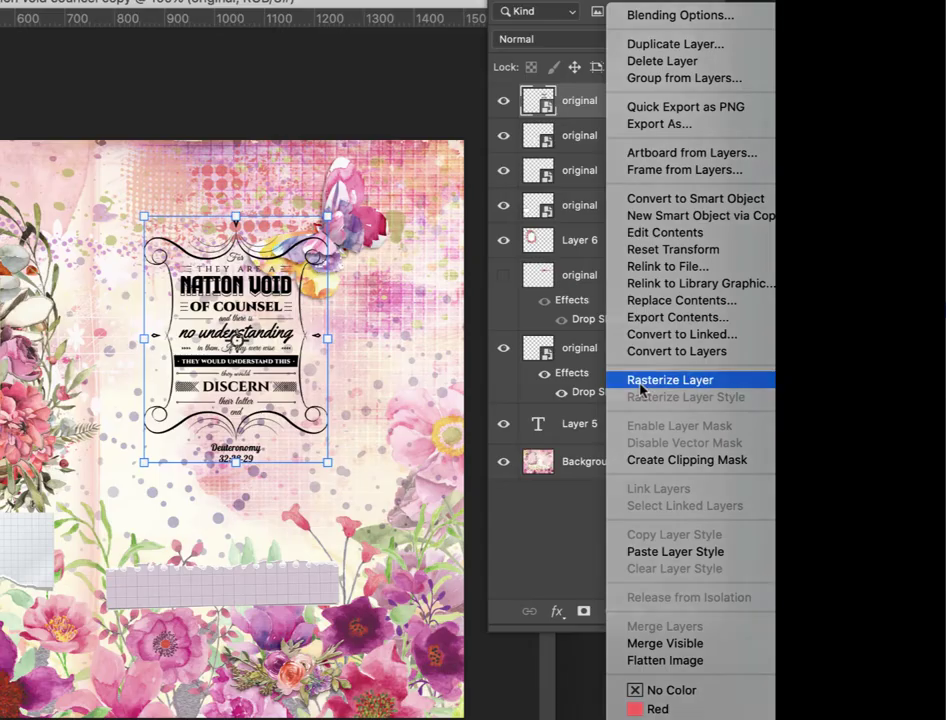
left_click(940, 310)
key("m")
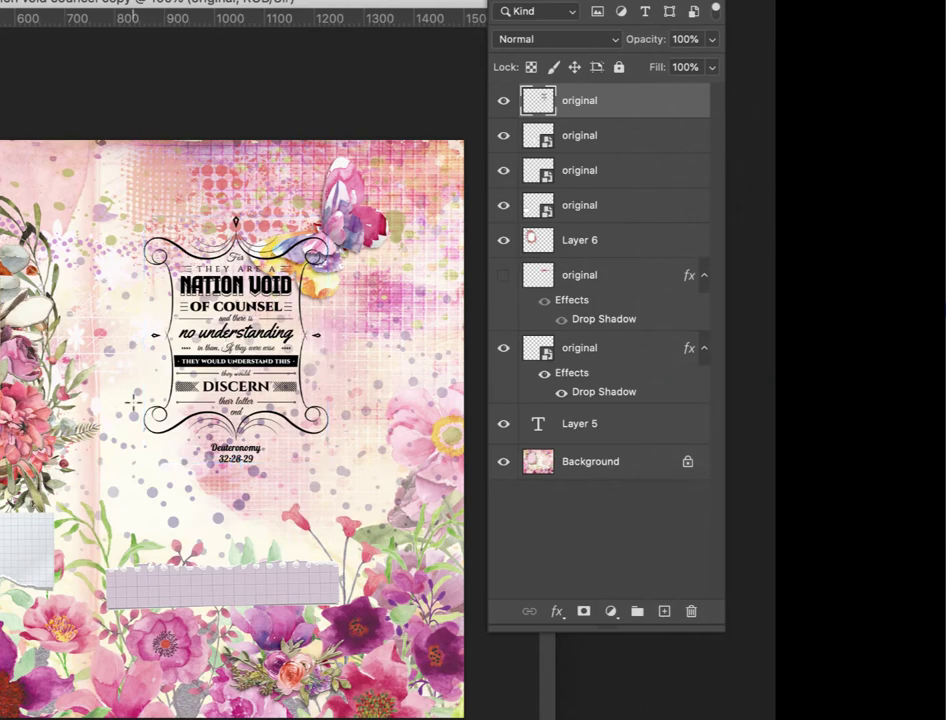
key("super+plus")
key("super+plus")
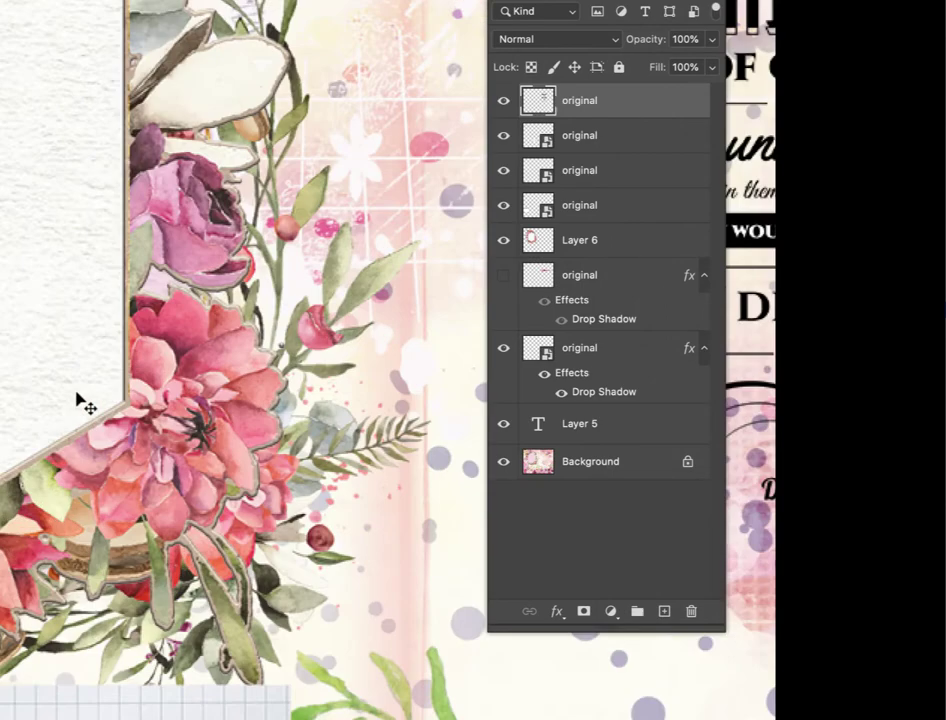
scroll(76, 393, "right", 5)
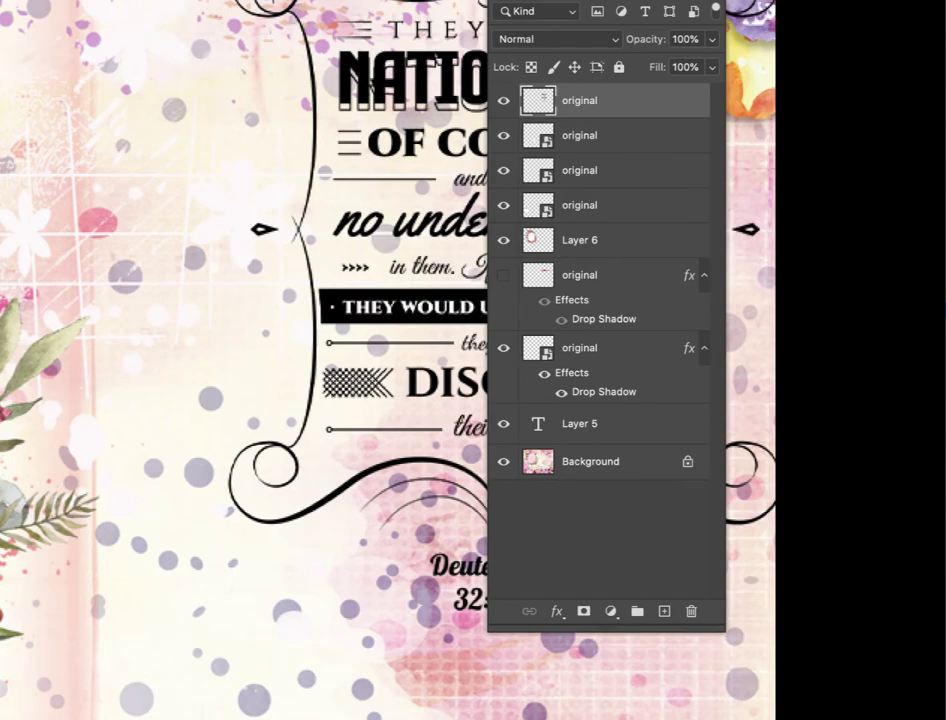
scroll(240, 360, "right", 4)
scroll(240, 360, "up", 2)
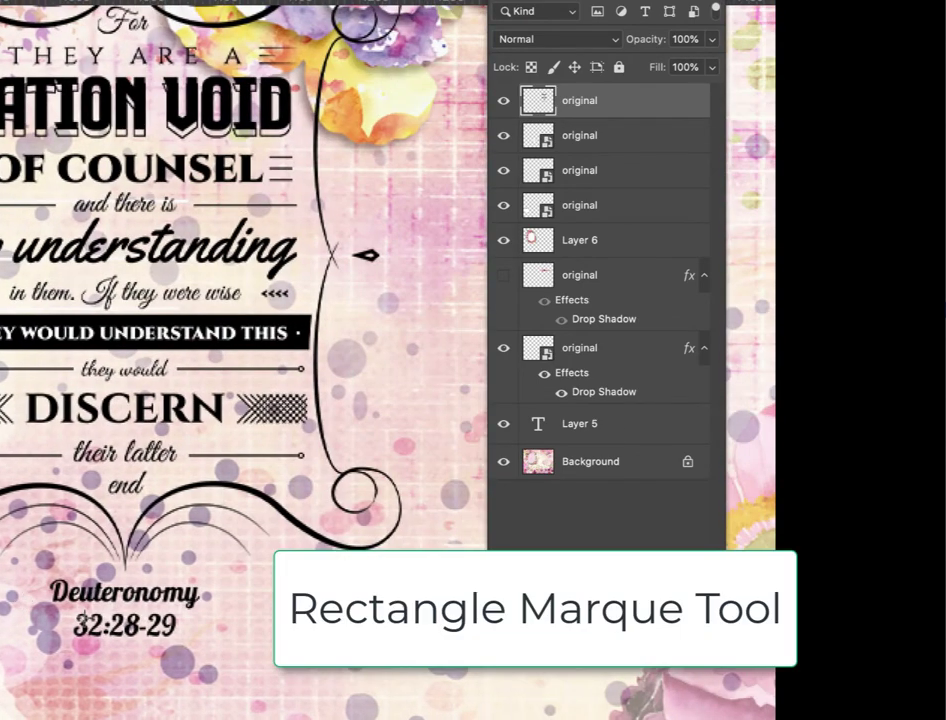
left_click_drag(20, 576, 231, 678)
key("super+x")
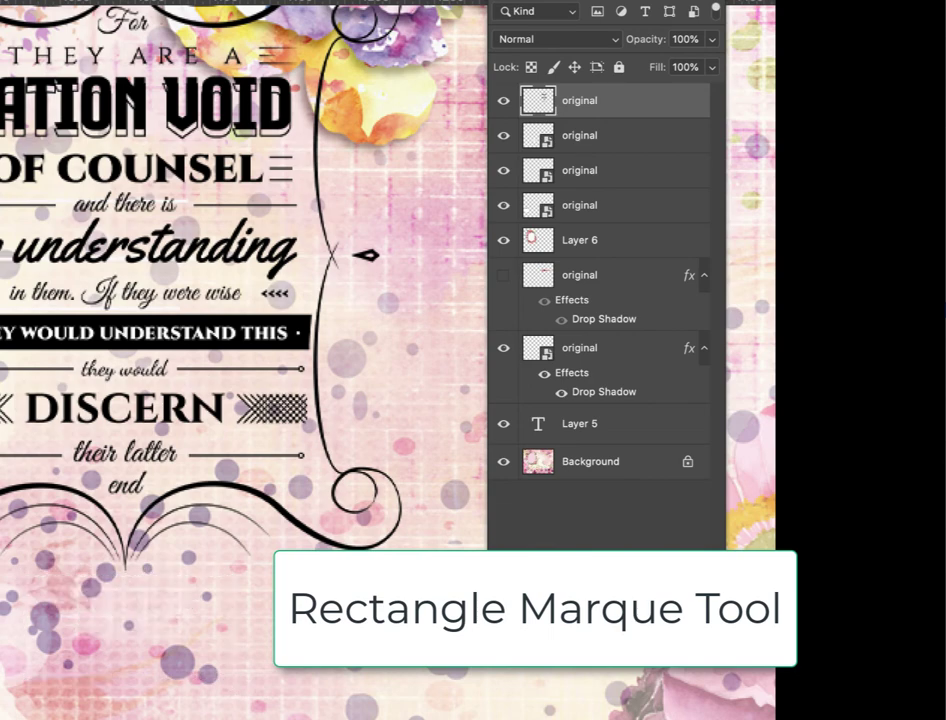
- Move the verse art onto the hexagonal floral frame on the left page, centred over the white panel
scroll(243, 360, "left", 6)
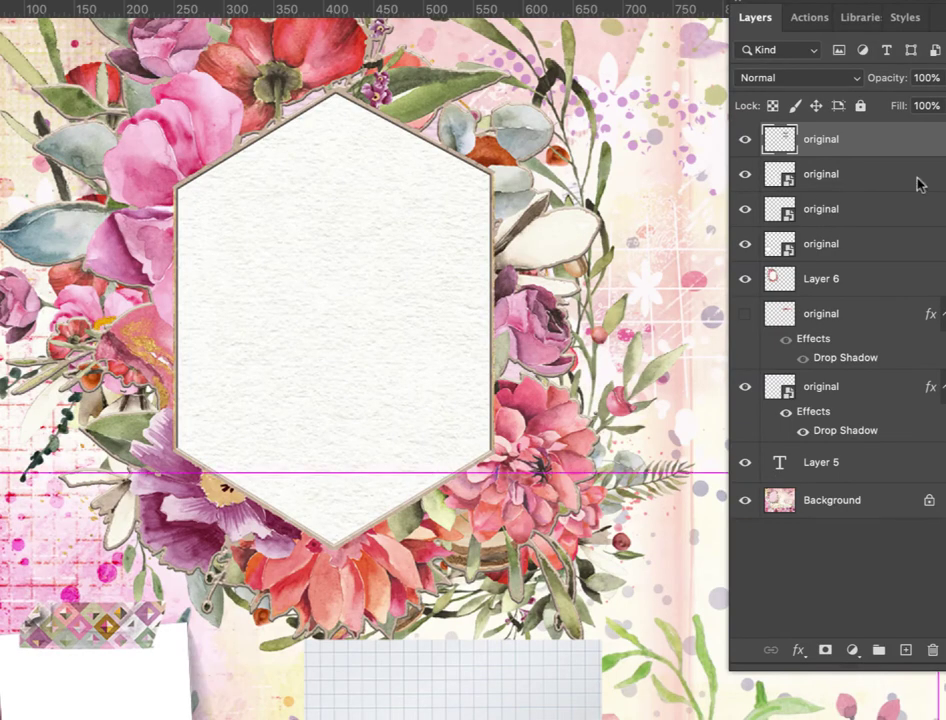
left_click_drag(917, 183, 445, 254)
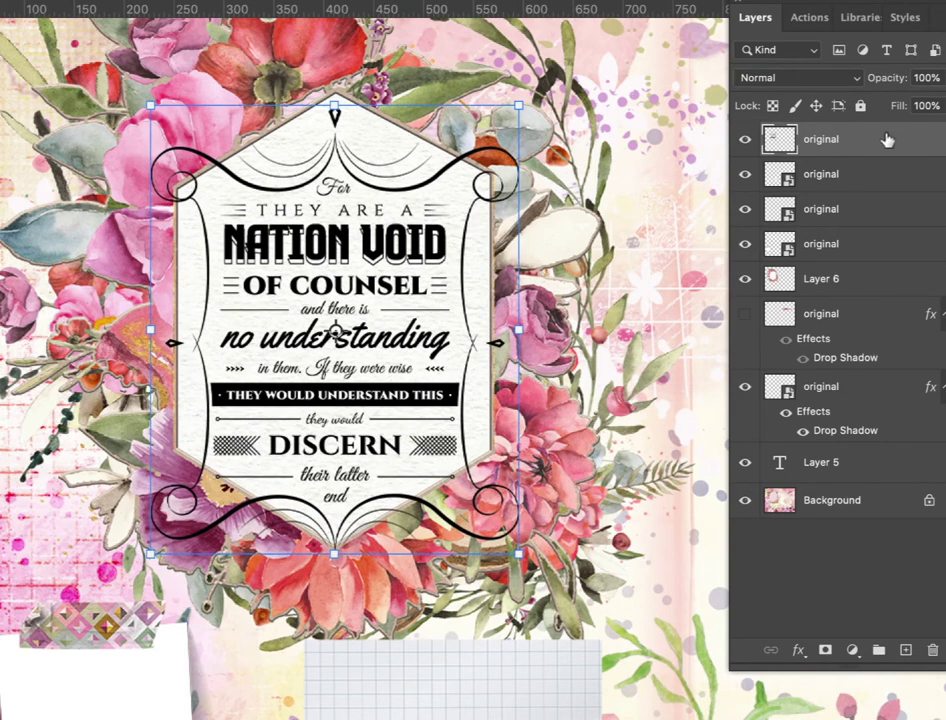
- Apply a Color Overlay to the verse art in a coral red sampled from the frame's flowers, with Normal blending at 100% opacity
right_click(886, 140)
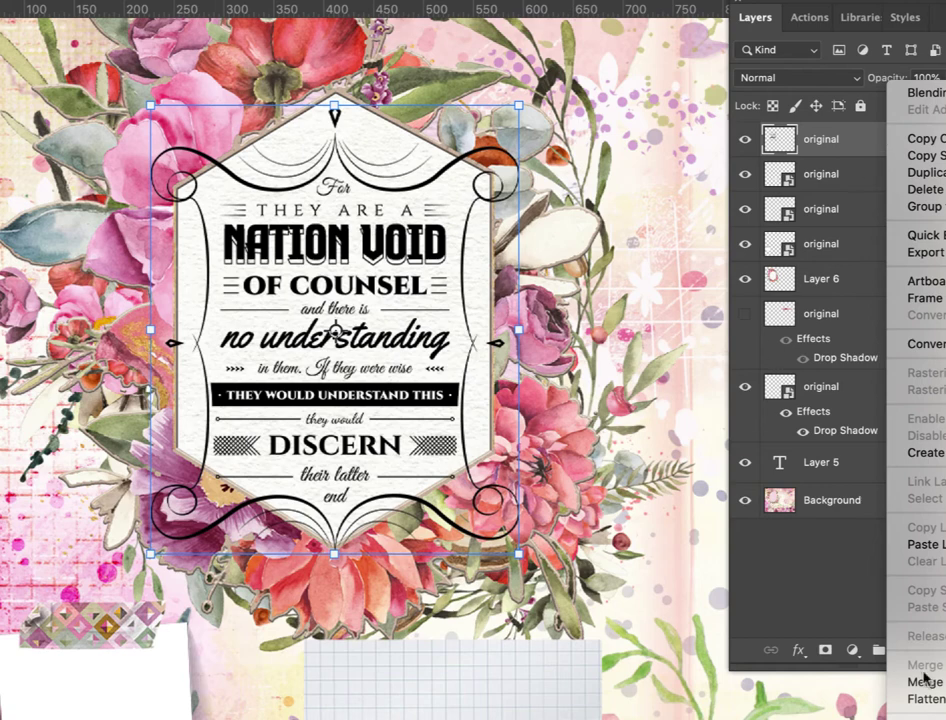
left_click(798, 651)
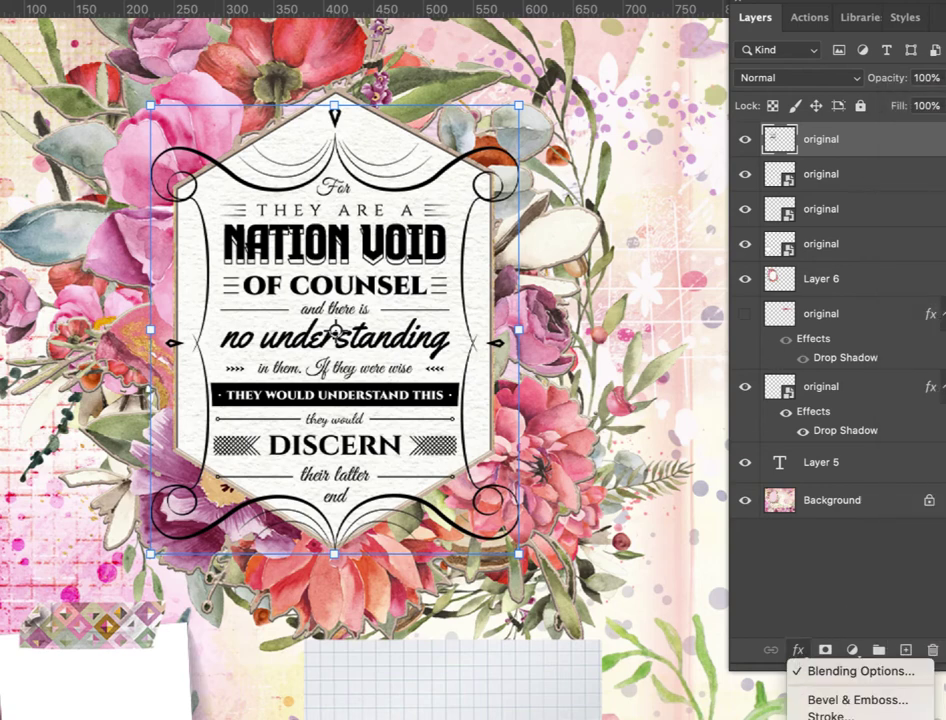
left_click(845, 719)
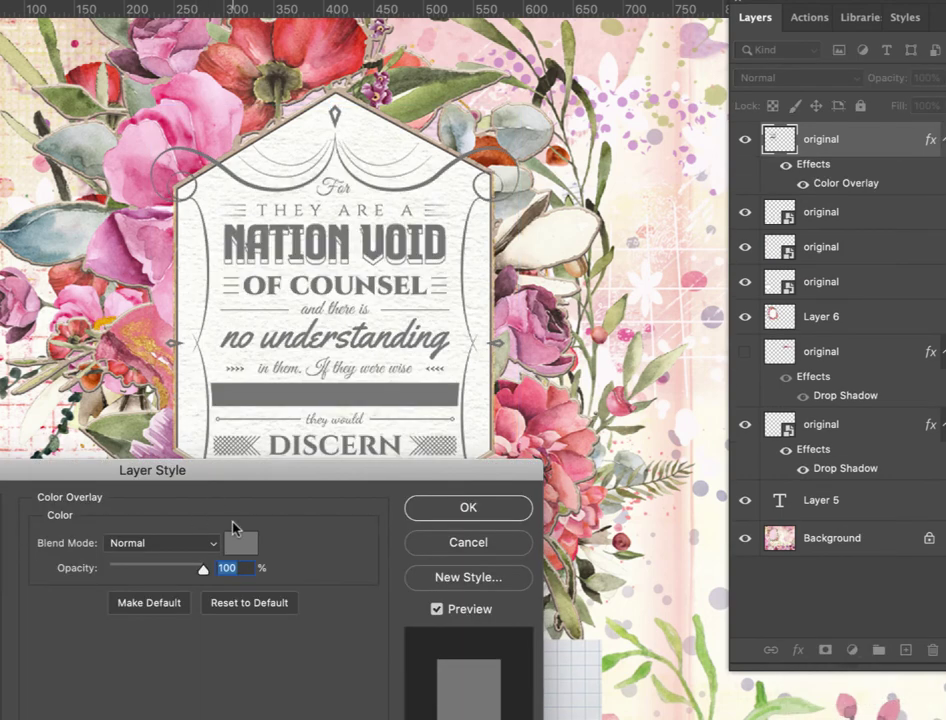
left_click(239, 543)
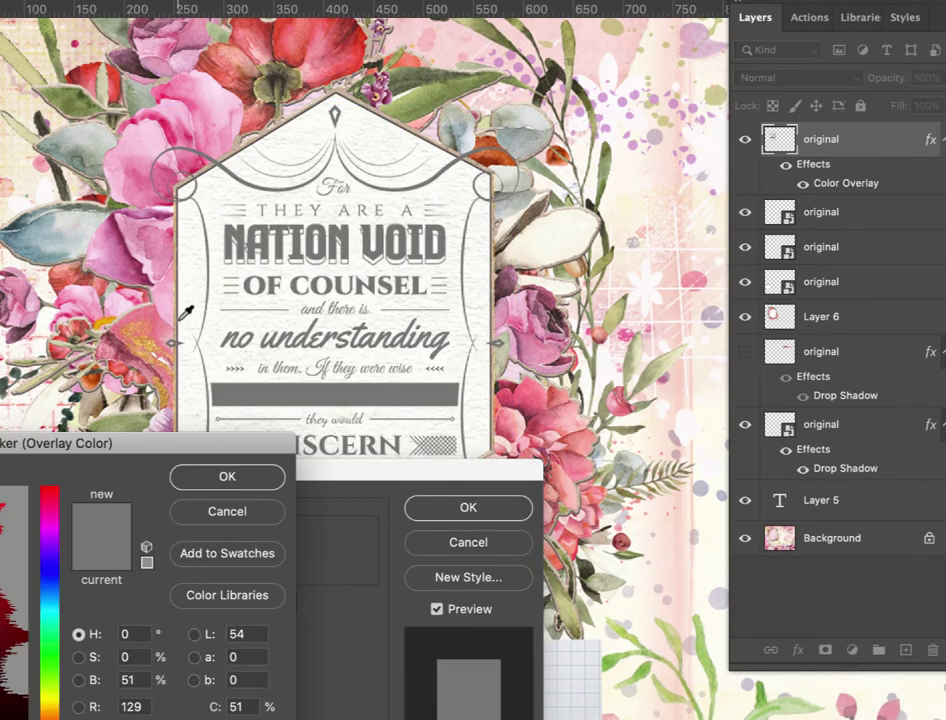
left_click(120, 361)
left_click(227, 477)
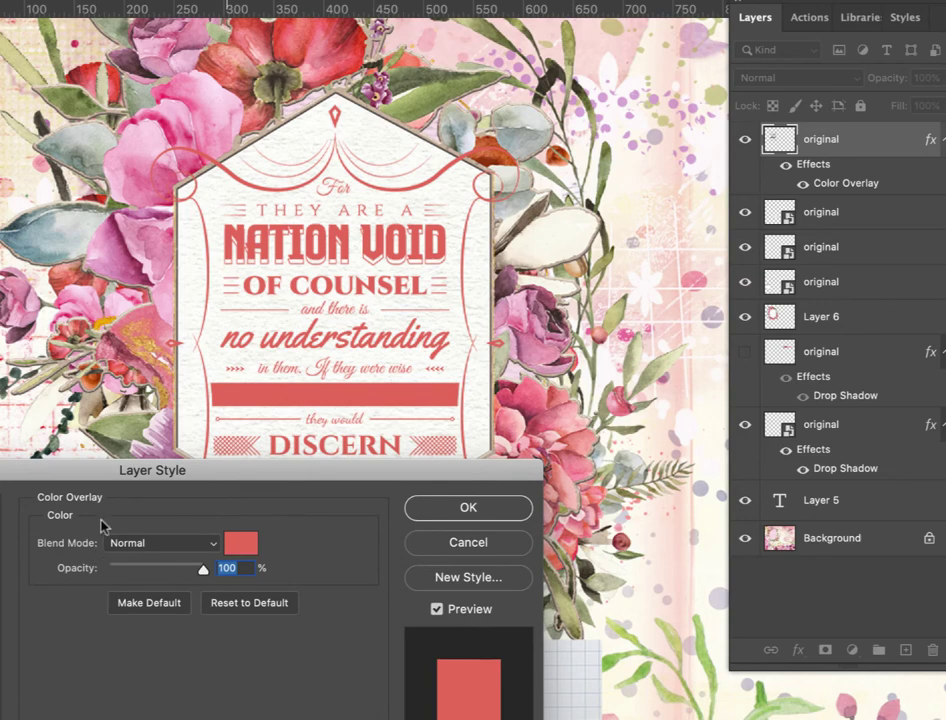
left_click(215, 545)
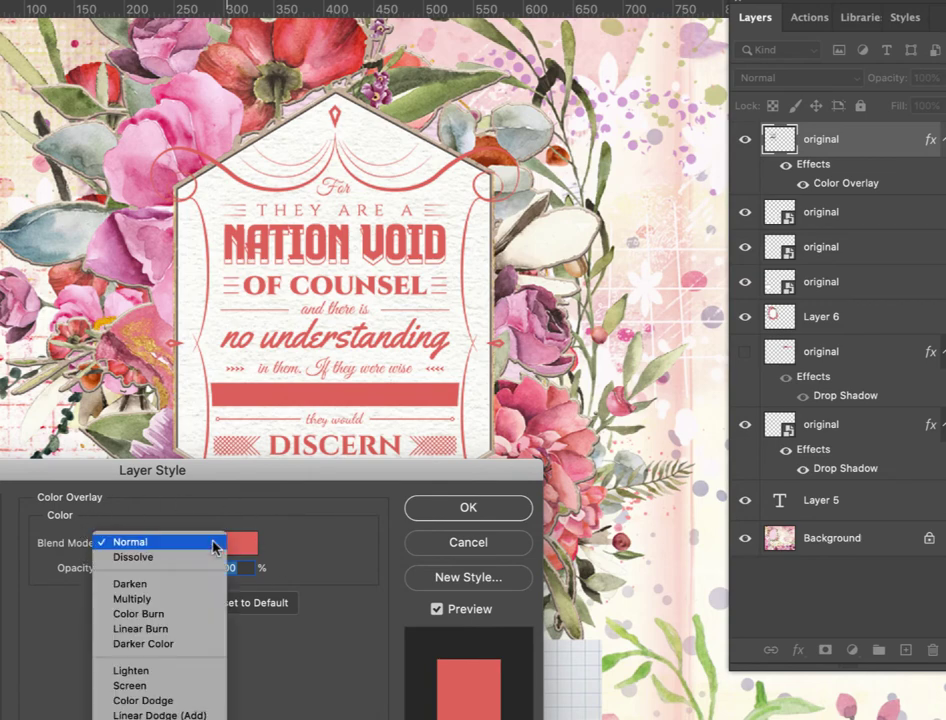
left_click(200, 671)
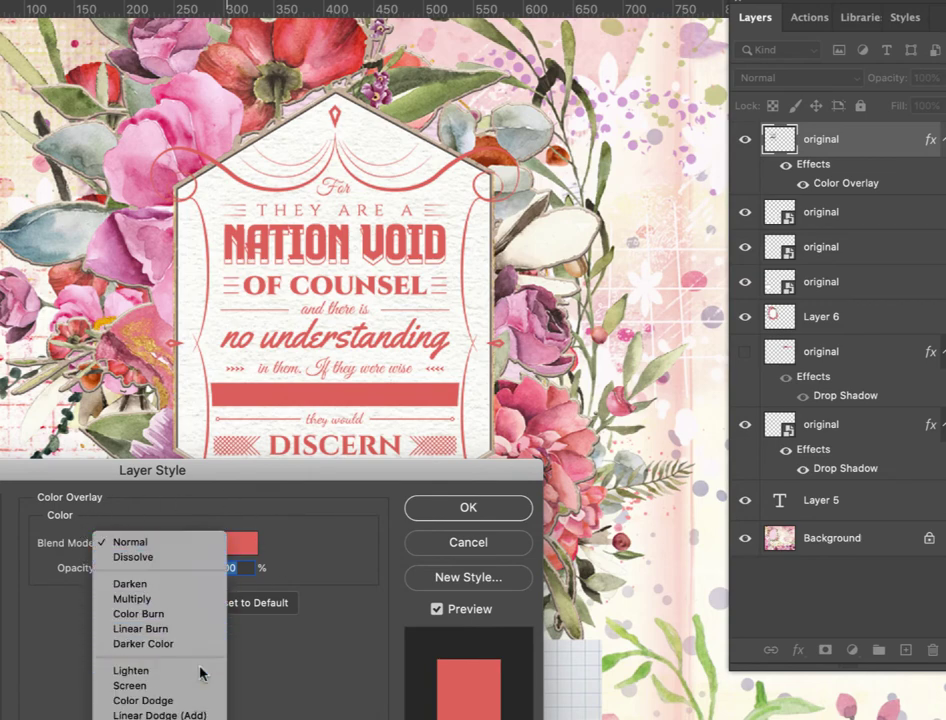
left_click(468, 509)
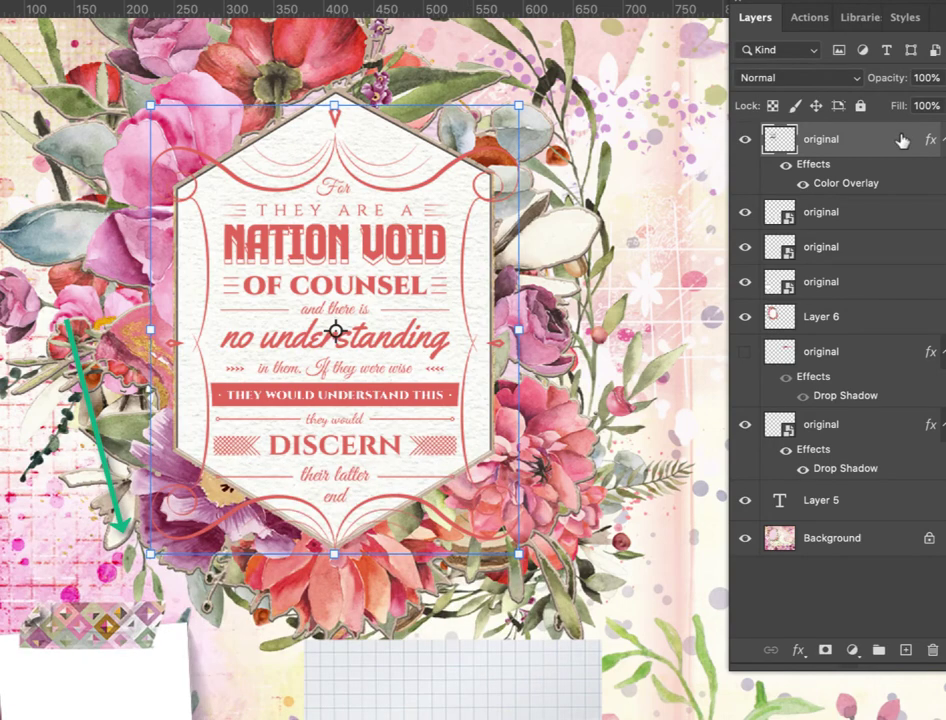
- Bring the floral frame layer directly beneath the verse art, group the two layers and lock the group
left_click(568, 236)
left_click_drag(905, 316, 834, 211)
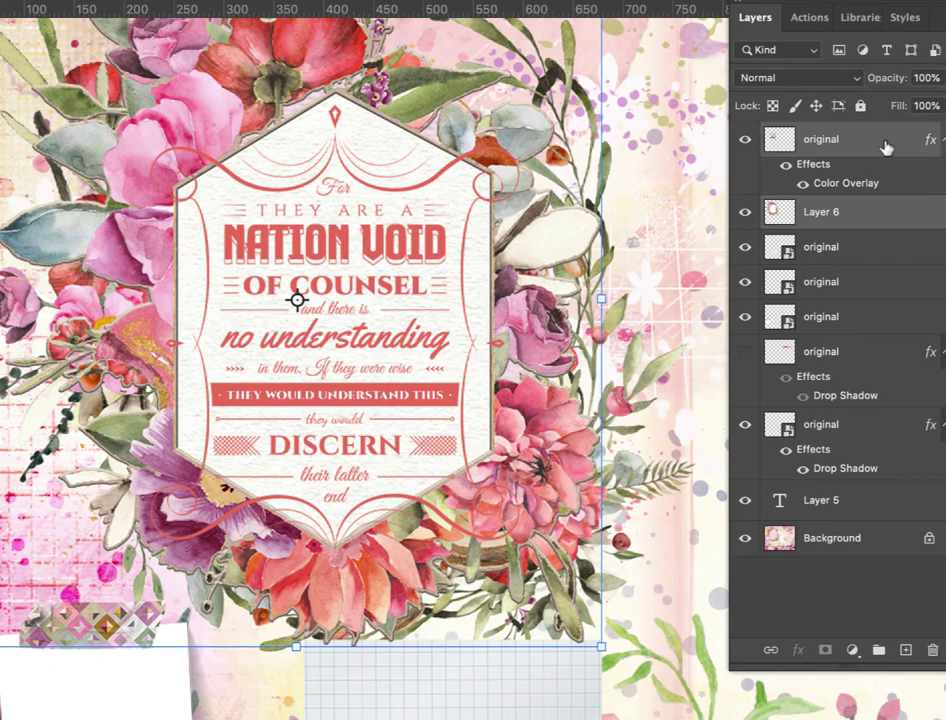
key("super+g")
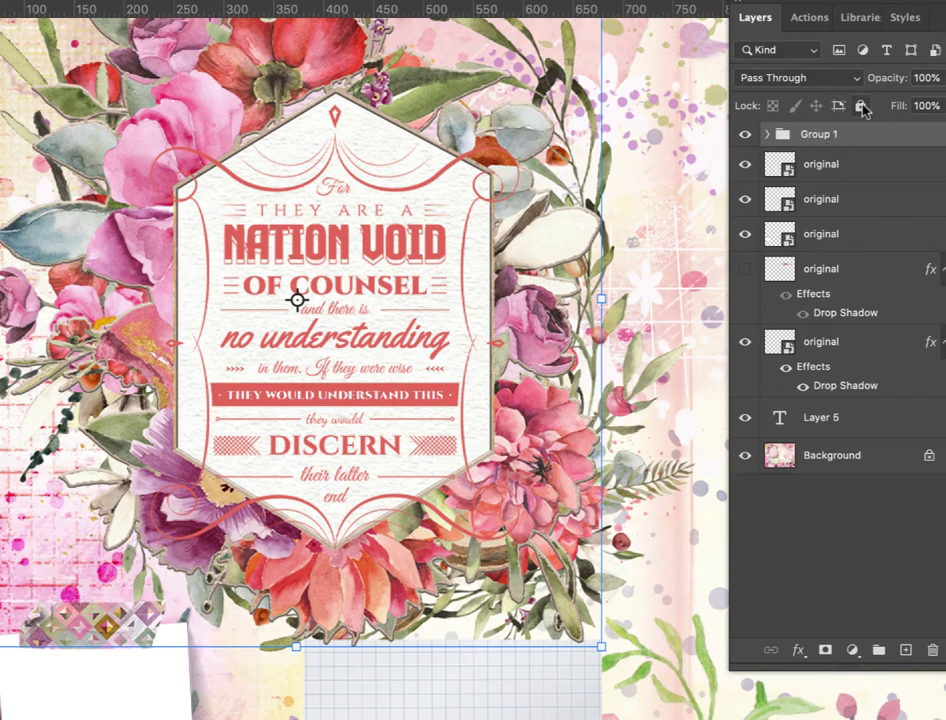
left_click(861, 106)
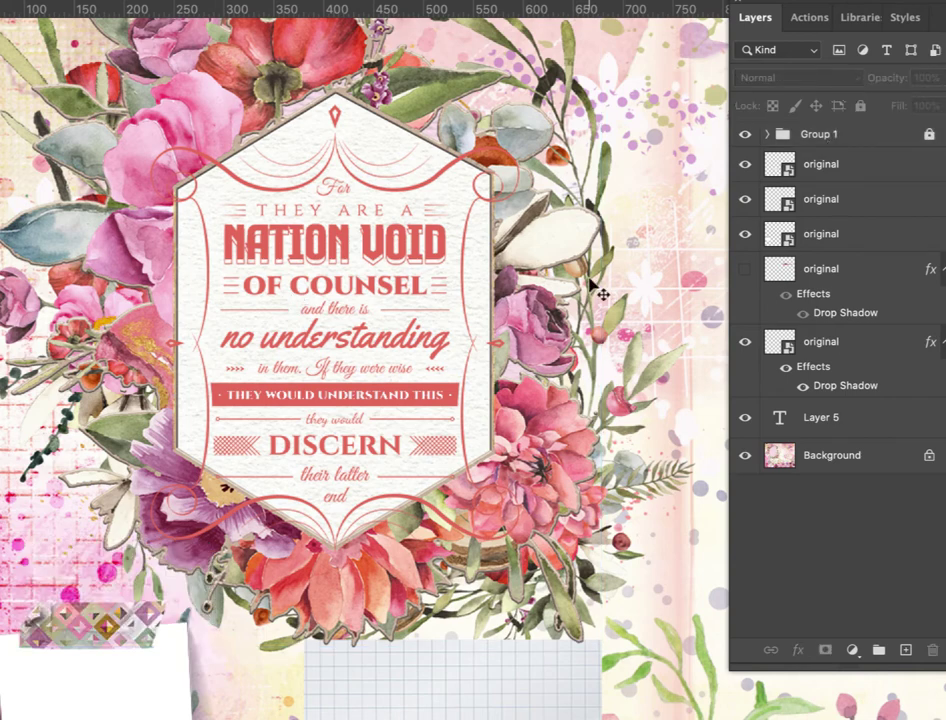
- Delete the Layer 5 text layer above the background and leave no layer selected
key("super+minus")
key("super+minus")
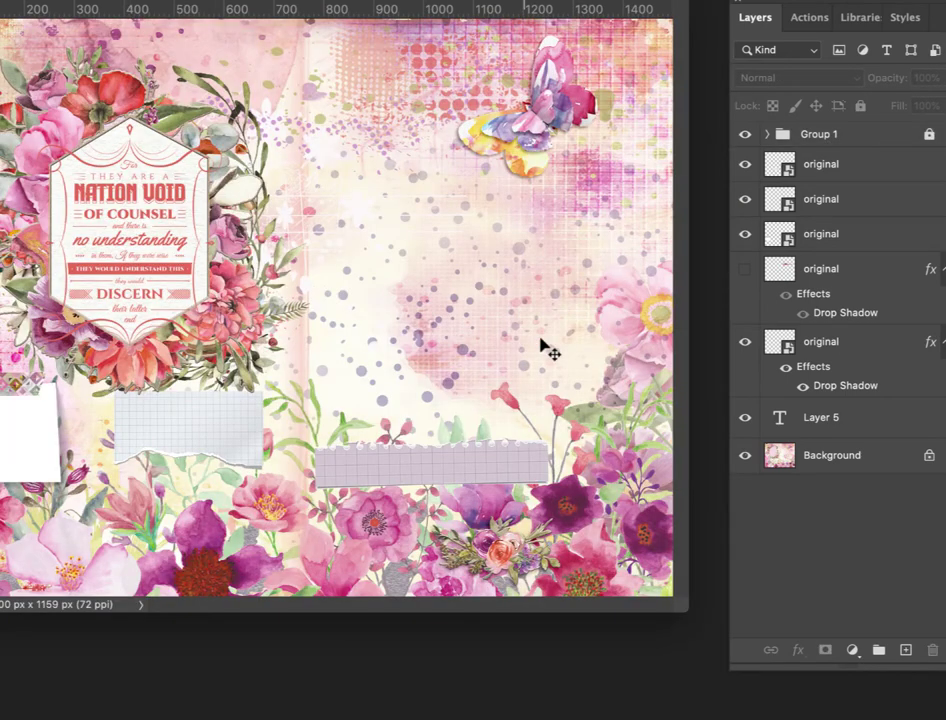
left_click(862, 456)
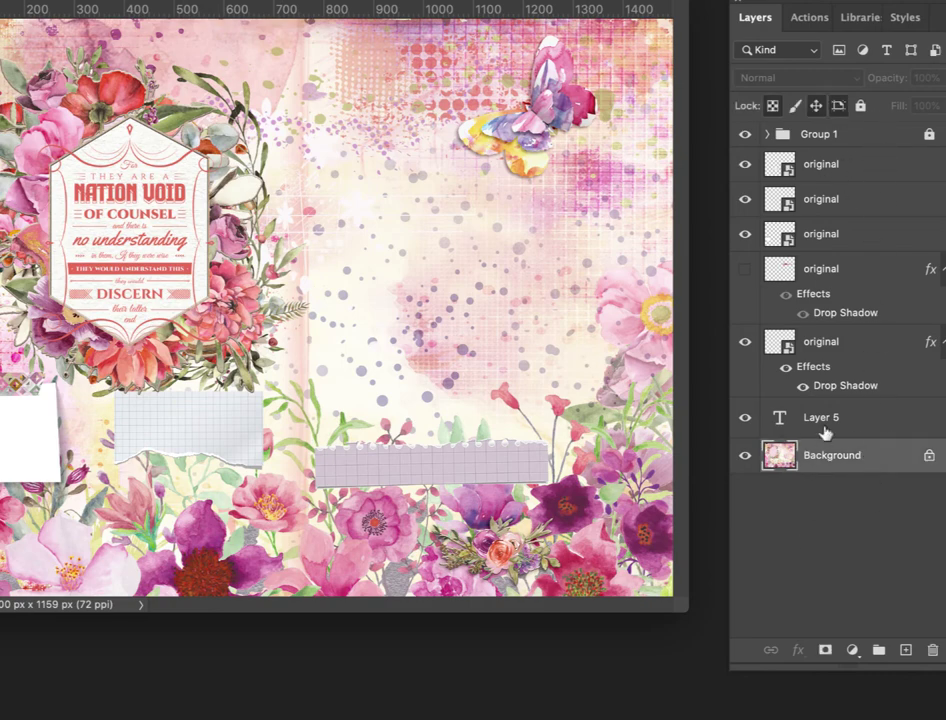
left_click(835, 425)
key("BackSpace")
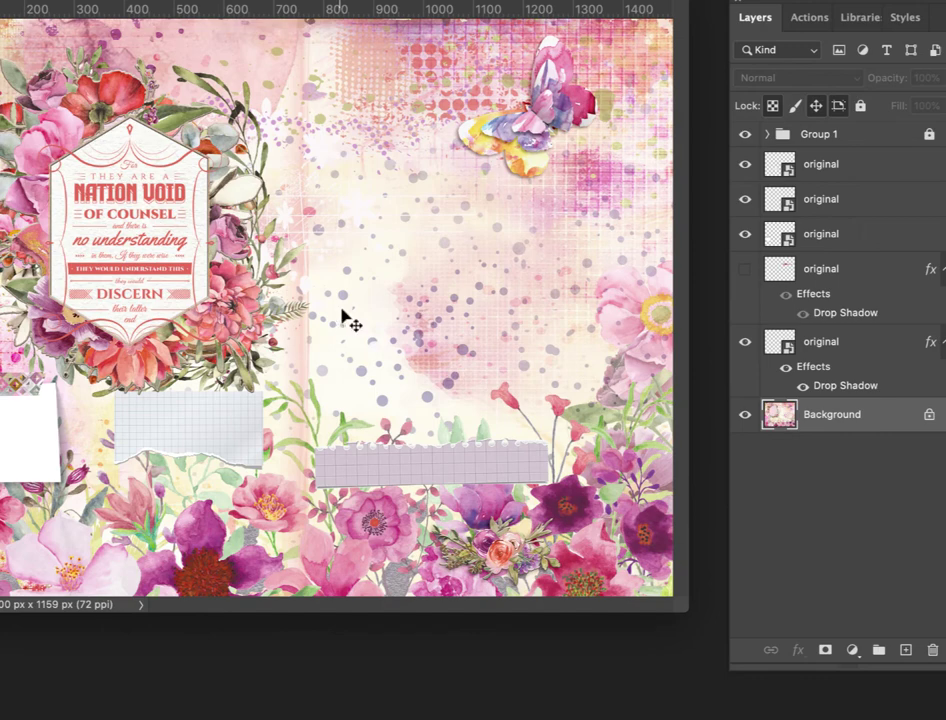
left_click_drag(139, 122, 180, 150)
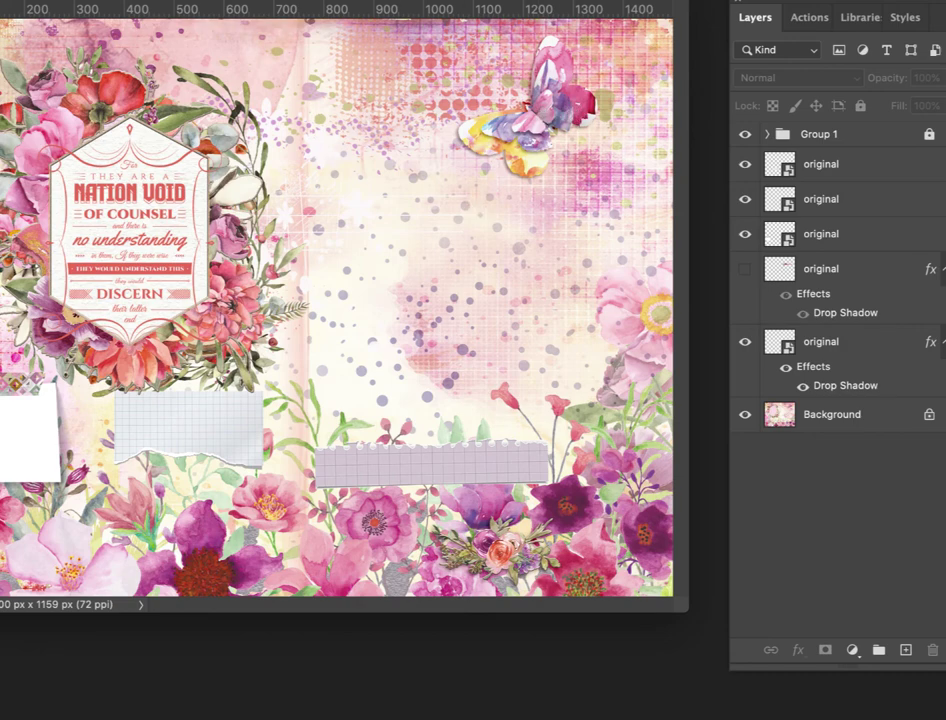
left_click(739, 708)
key("super+Tab")
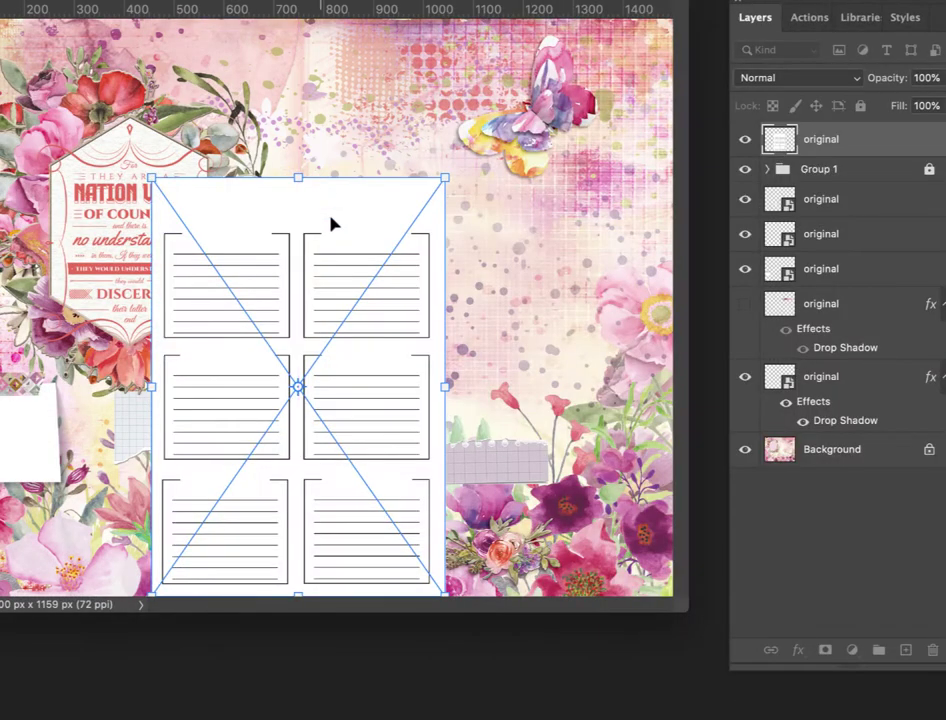
left_click_drag(333, 224, 528, 262)
left_click_drag(488, 181, 508, 191)
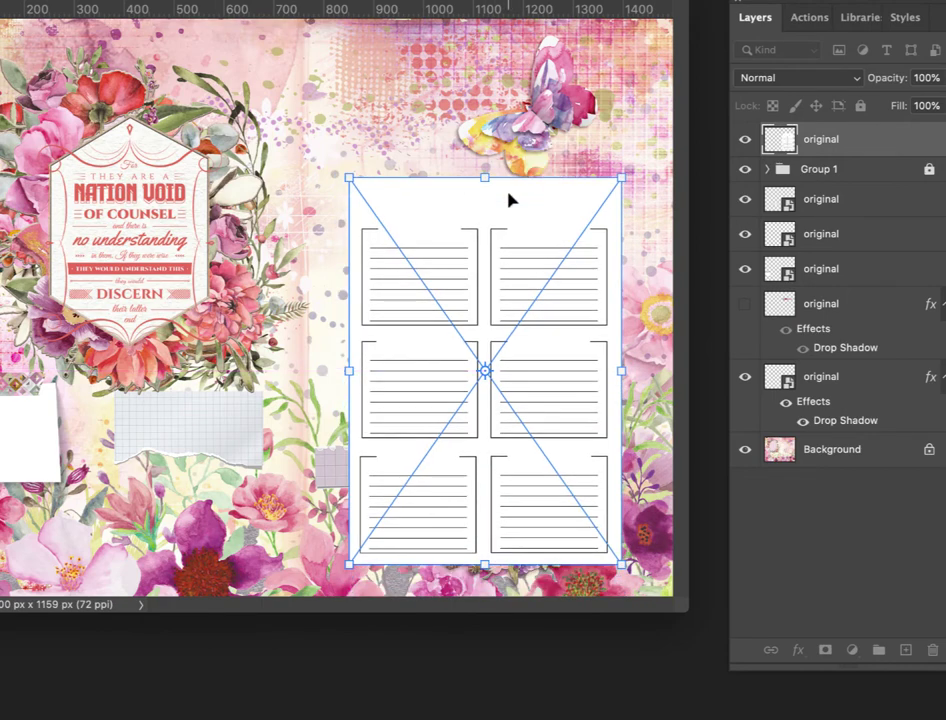
key("Escape")
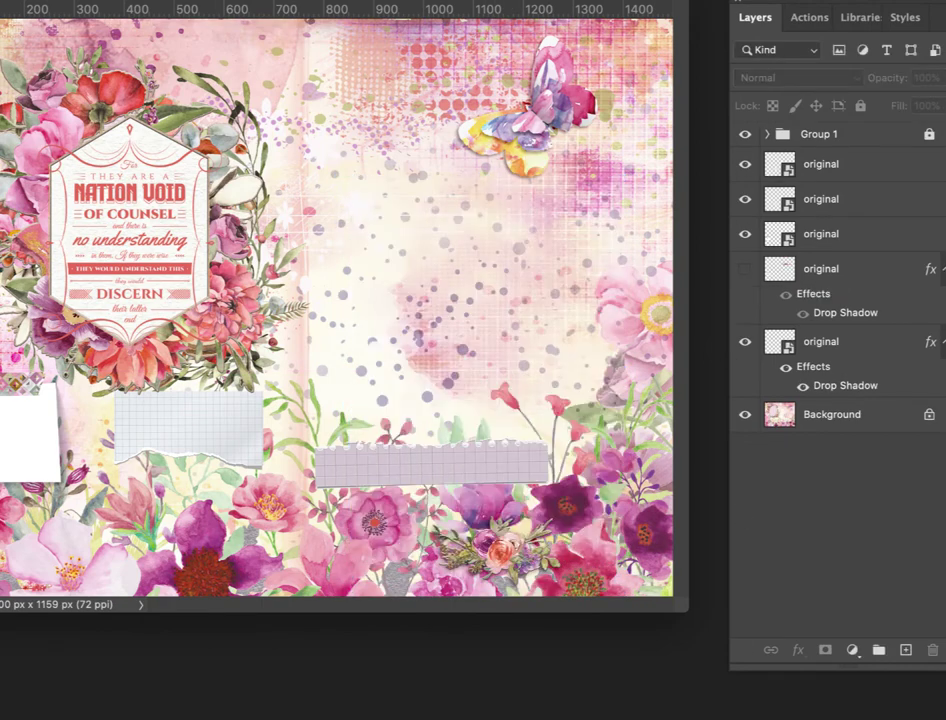
- Place the completed verse map descern_deut 32 on the right page, scaled down below the butterfly
left_click_drag(940, 570, 439, 508)
left_click_drag(302, 22, 298, 256)
left_click_drag(338, 306, 530, 258)
key("Return")
- Move the purple grid strip from under the verse map to the left page, beneath the blue grid paper
left_click_drag(350, 462, 57, 526)
key("ctrl+t")
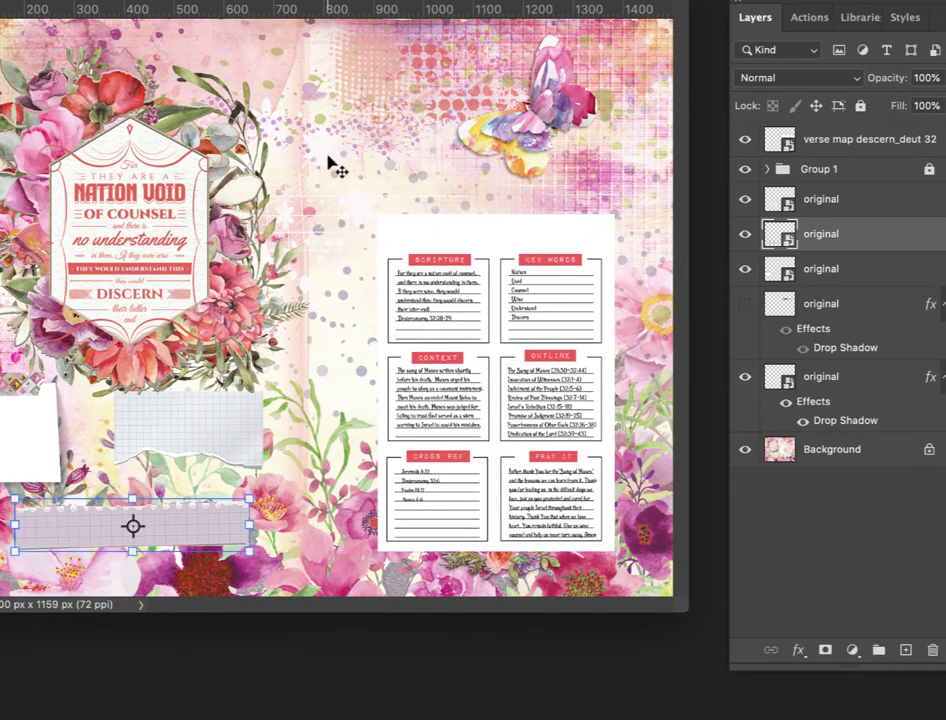
key("Return")
key("ctrl+plus")
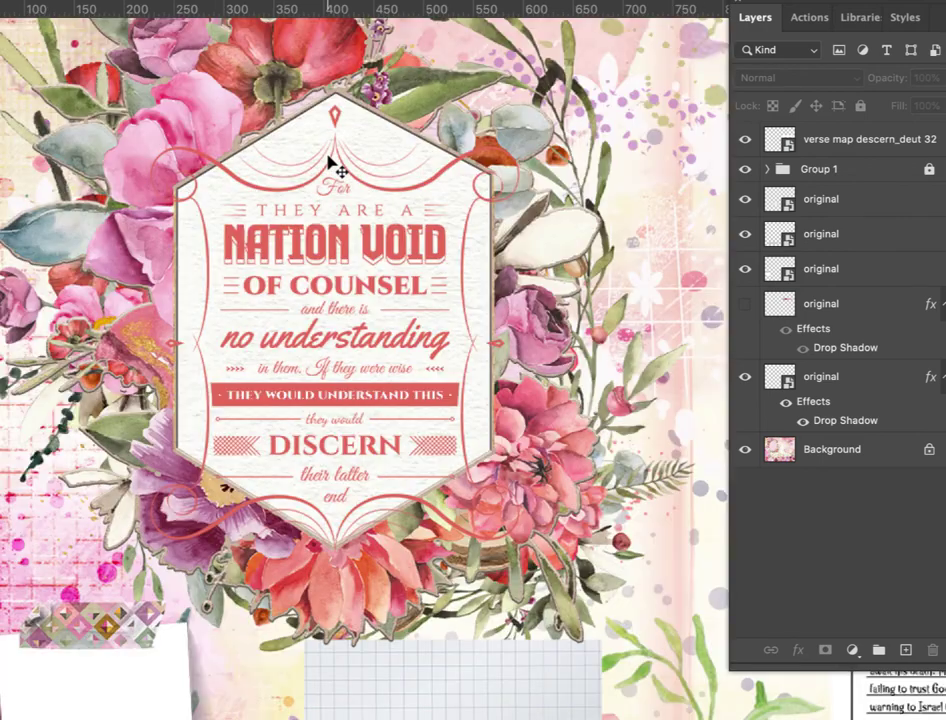
- In Safari, search for "psalm 81:12 esv" and open the Bible Gateway passage to get the verse text
left_click(46, 707)
scroll(298, 553, "down", 3)
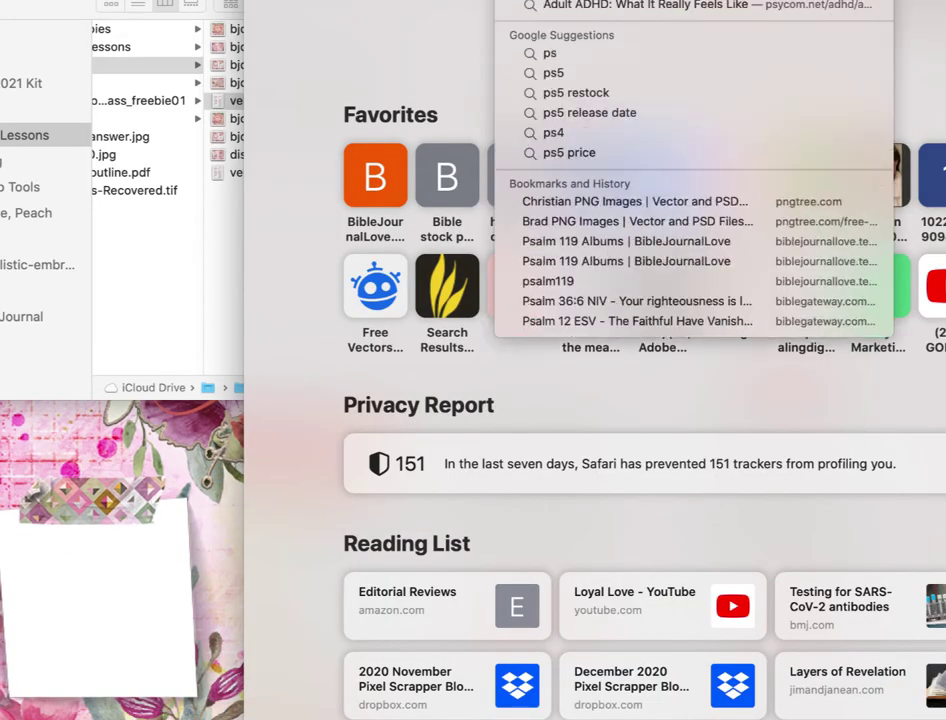
type("alm")
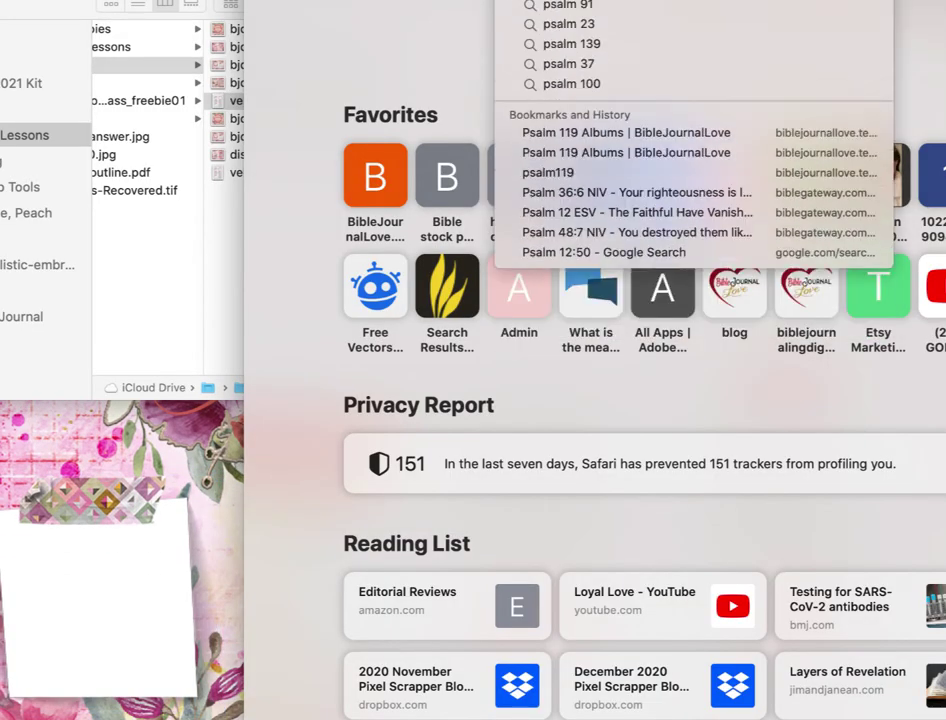
type(" 81")
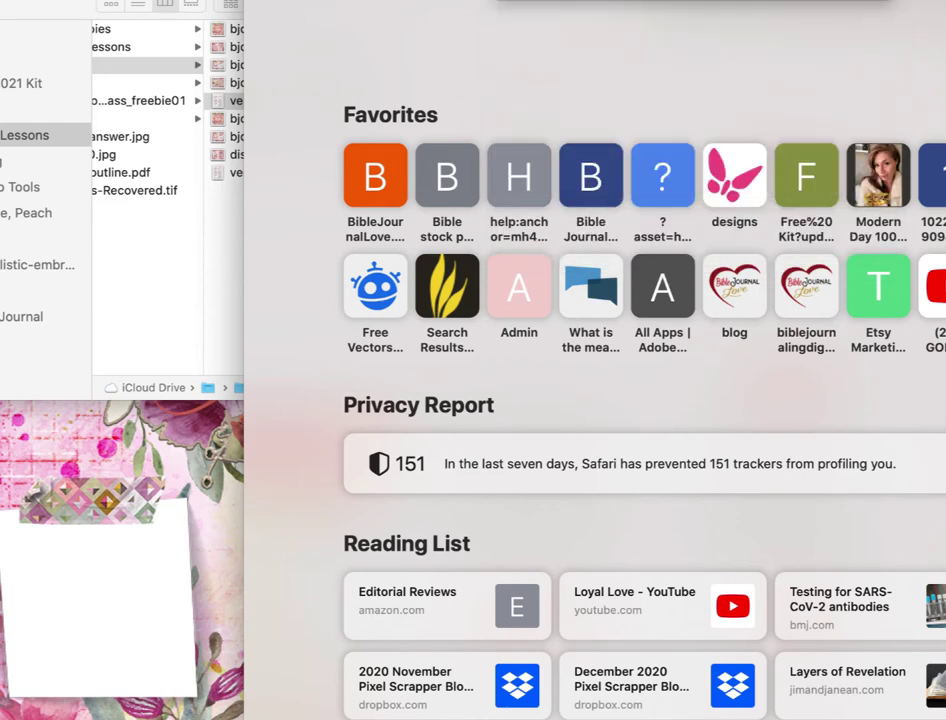
key("Return")
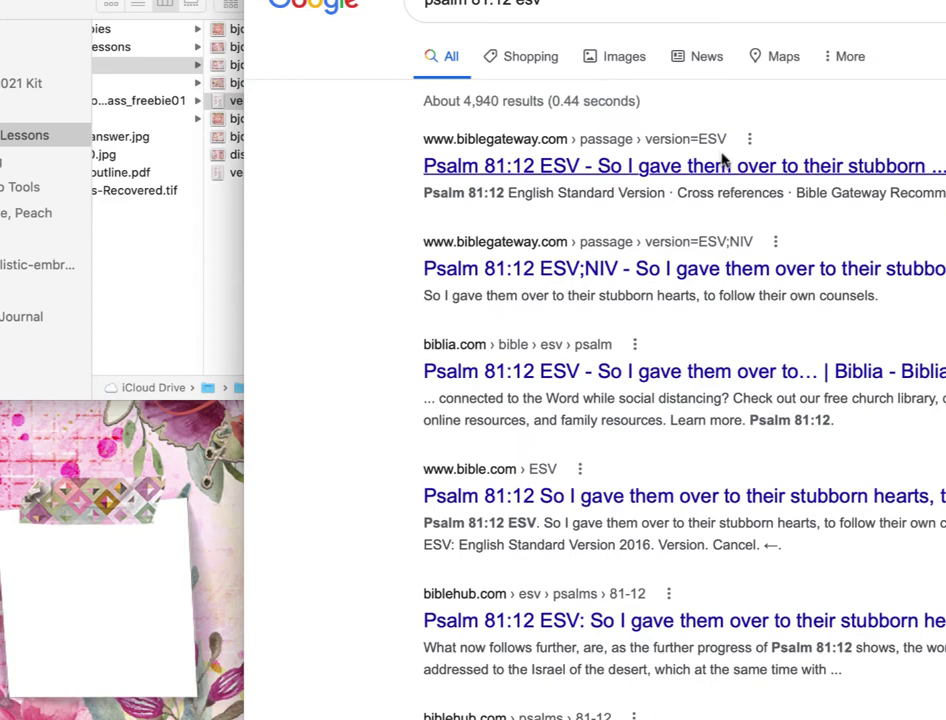
left_click(722, 170)
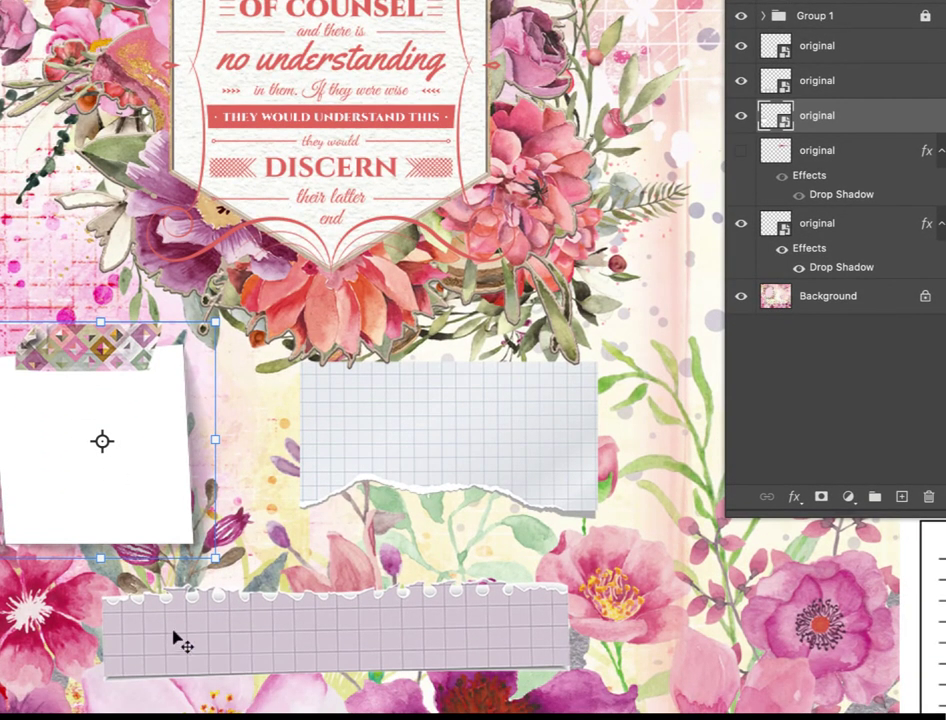
- Add a text box across the purple grid strip containing "So I gave them over to their stubborn hearts, to follow their own counsels."
left_click(177, 639)
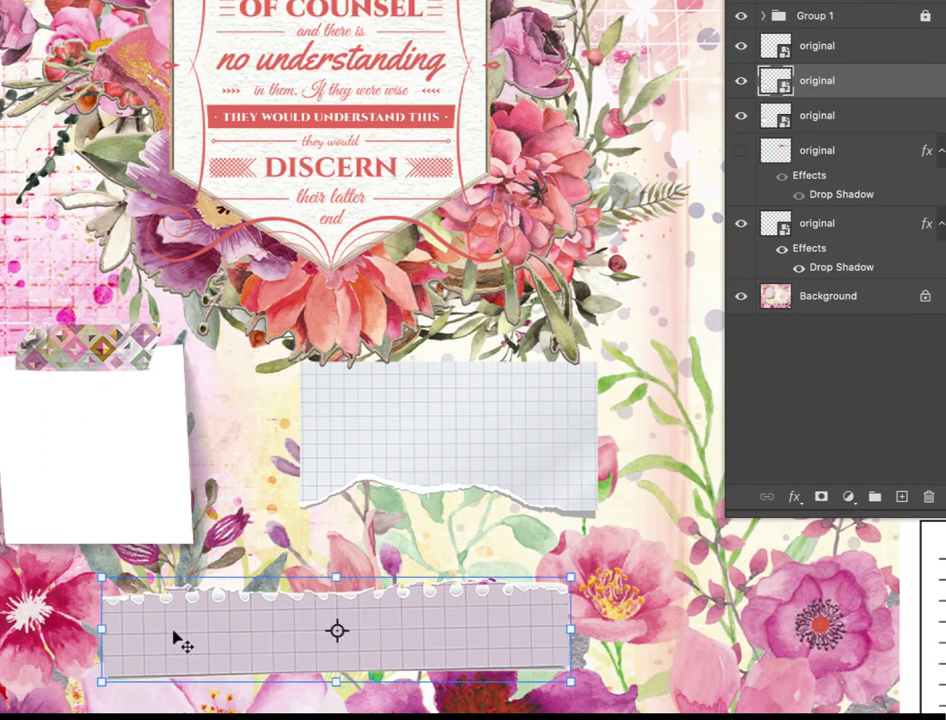
key("t")
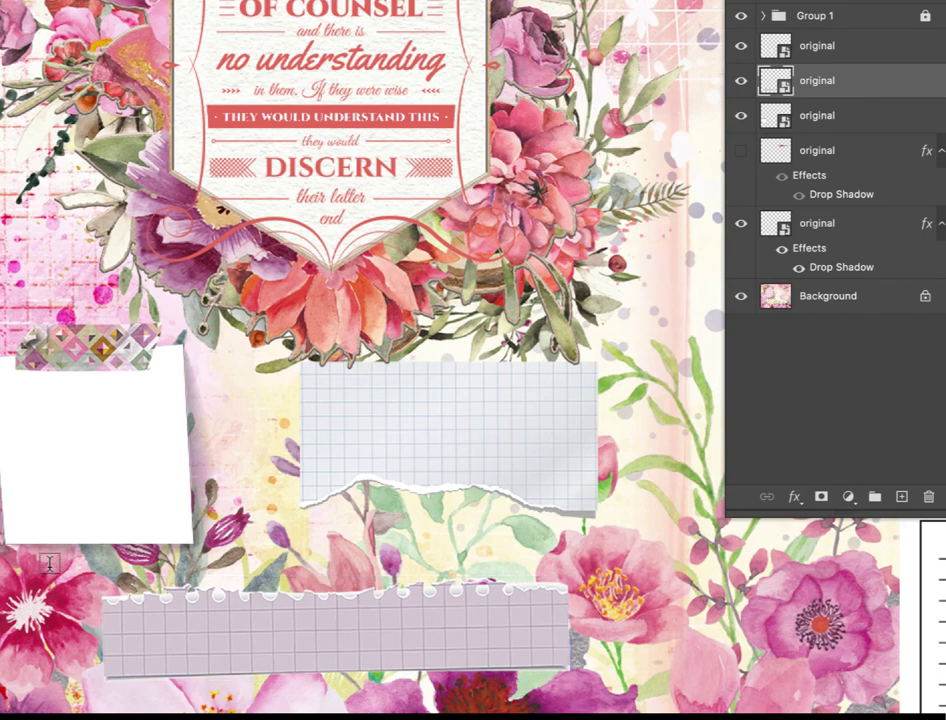
left_click_drag(123, 610, 560, 656)
type("So I gave them over to")
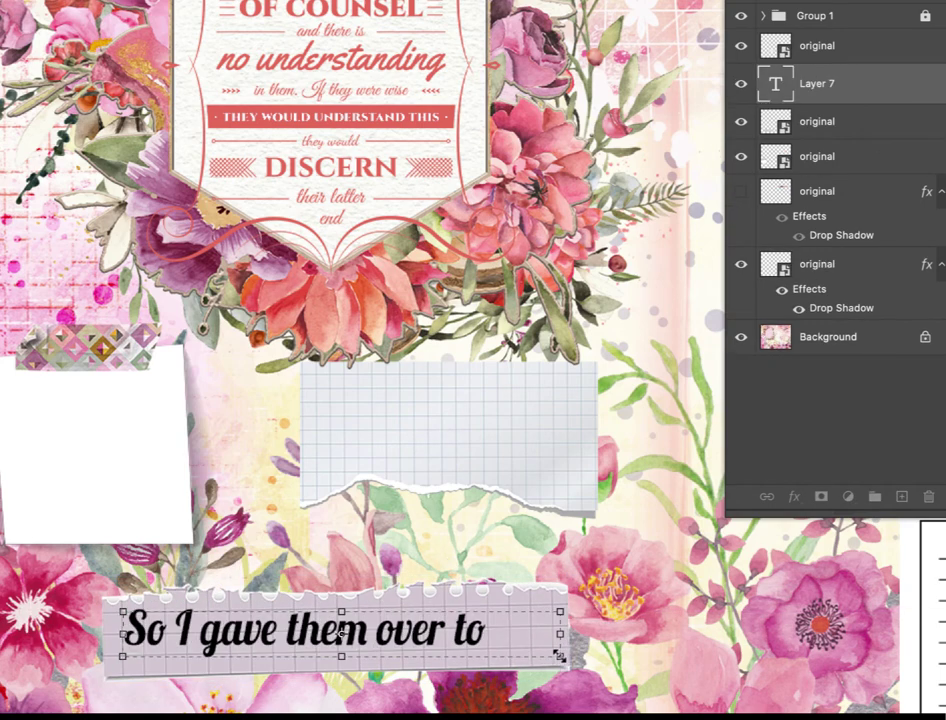
- Set the whole verse on the purple strip in a narrow handwritten font at 36 pt
key("ctrl+a")
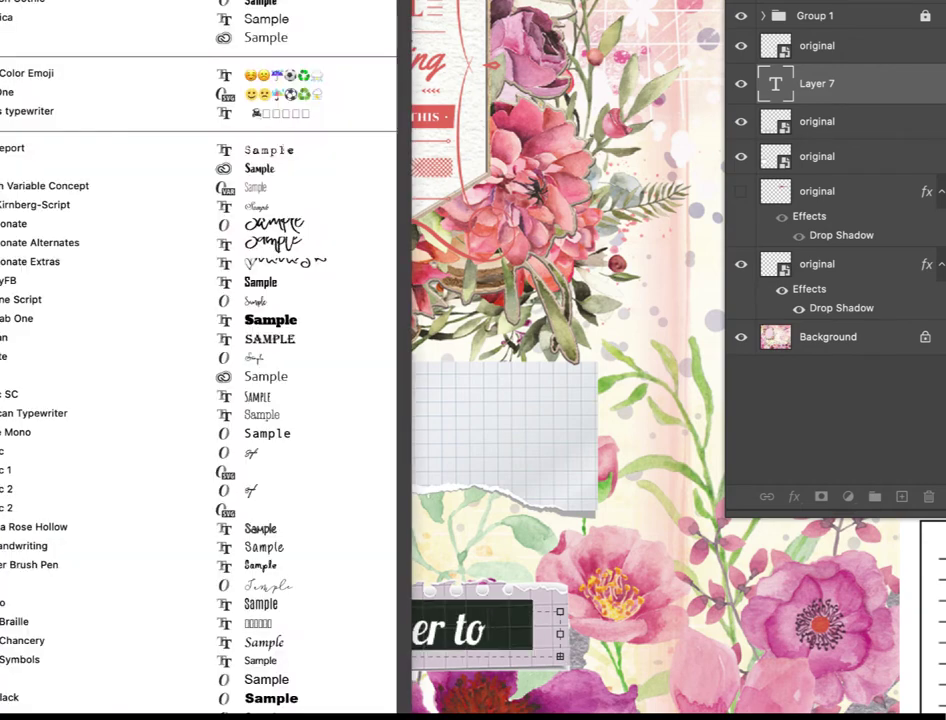
left_click(350, 465)
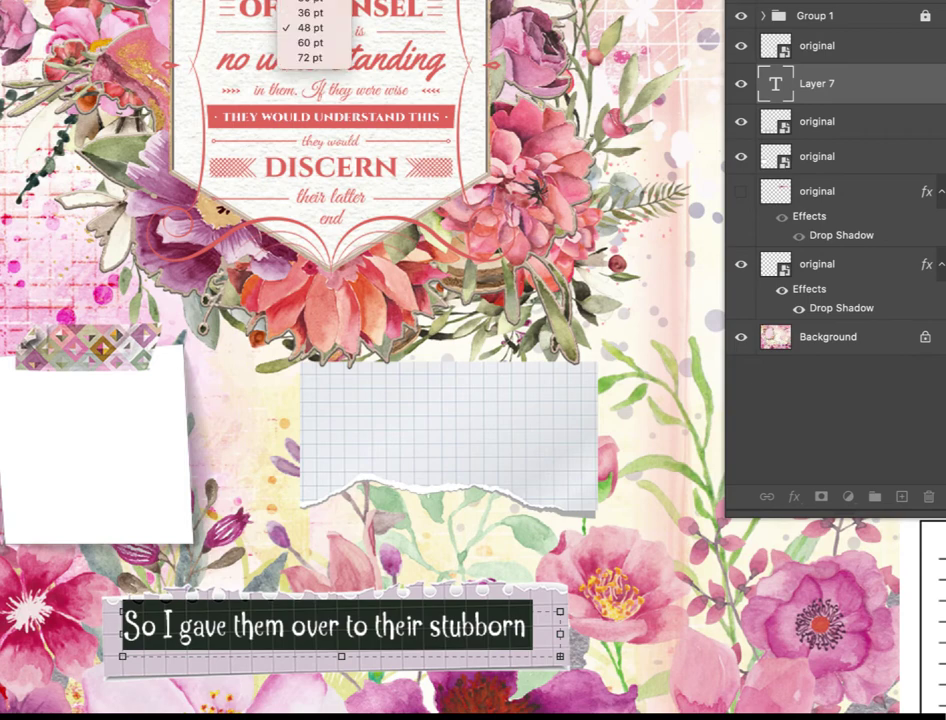
key("Up")
key("Up")
key("Return")
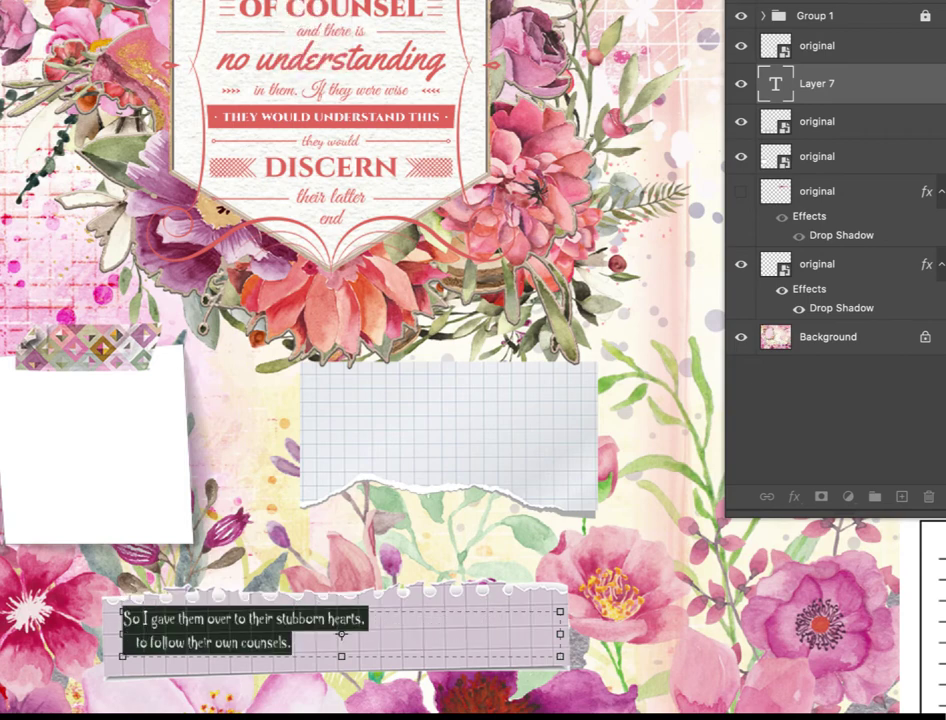
left_click(336, 2)
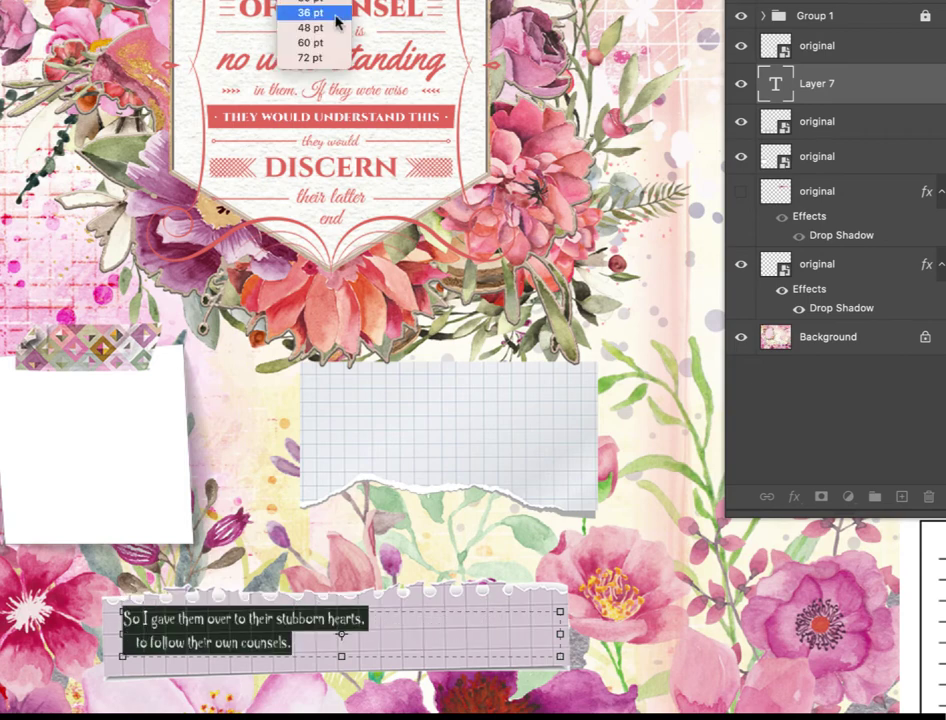
left_click(330, 12)
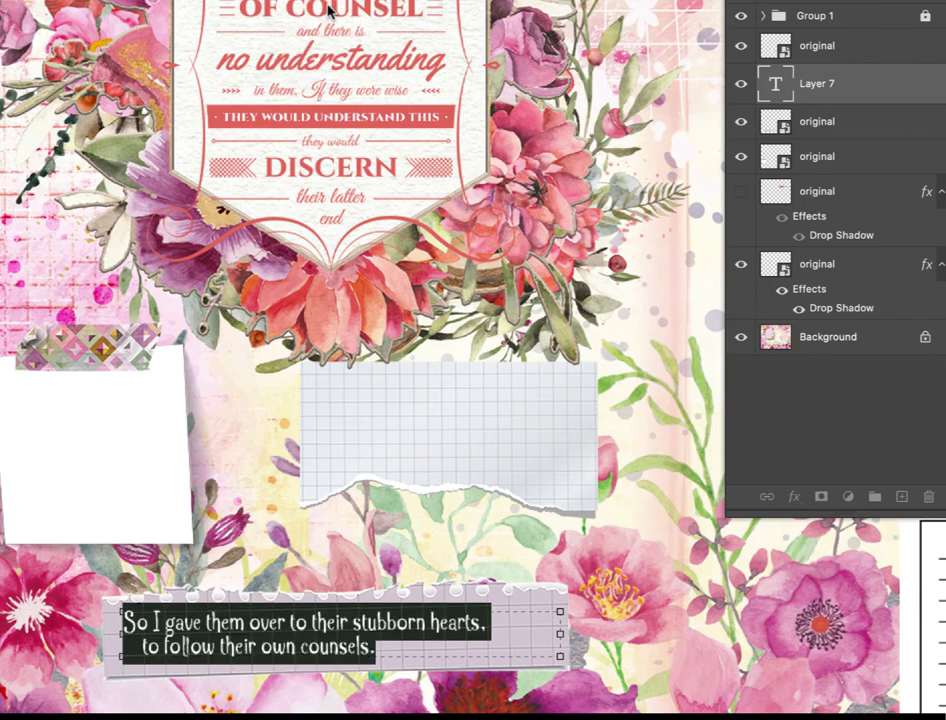
- Append the reference "Psalm 81:12" to the verse and shift the text so it sits centred on the purple strip
left_click(425, 640)
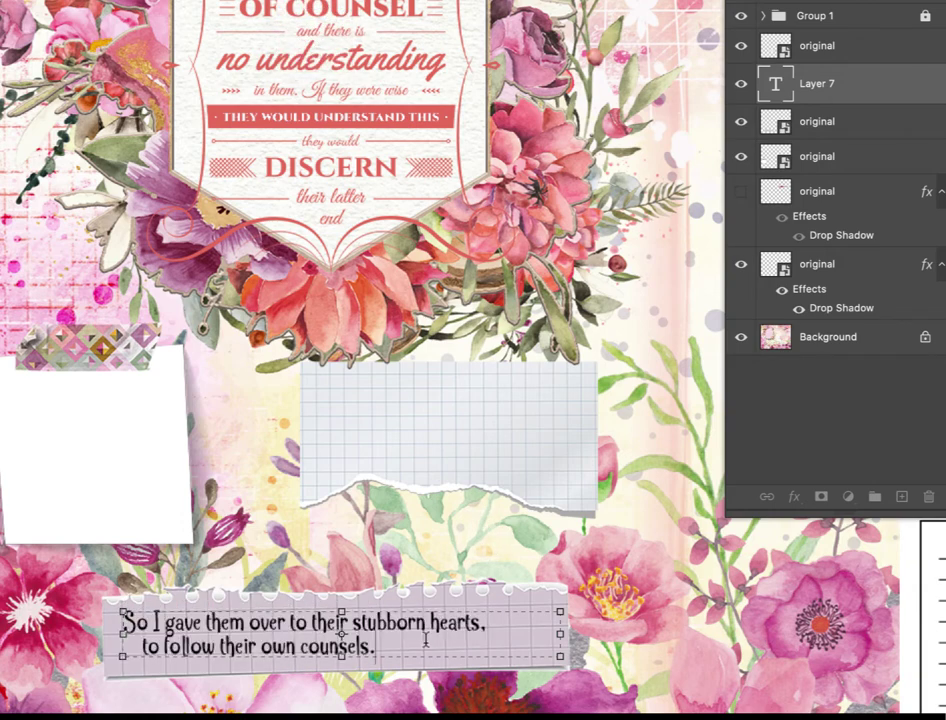
type("Psalm 81:12")
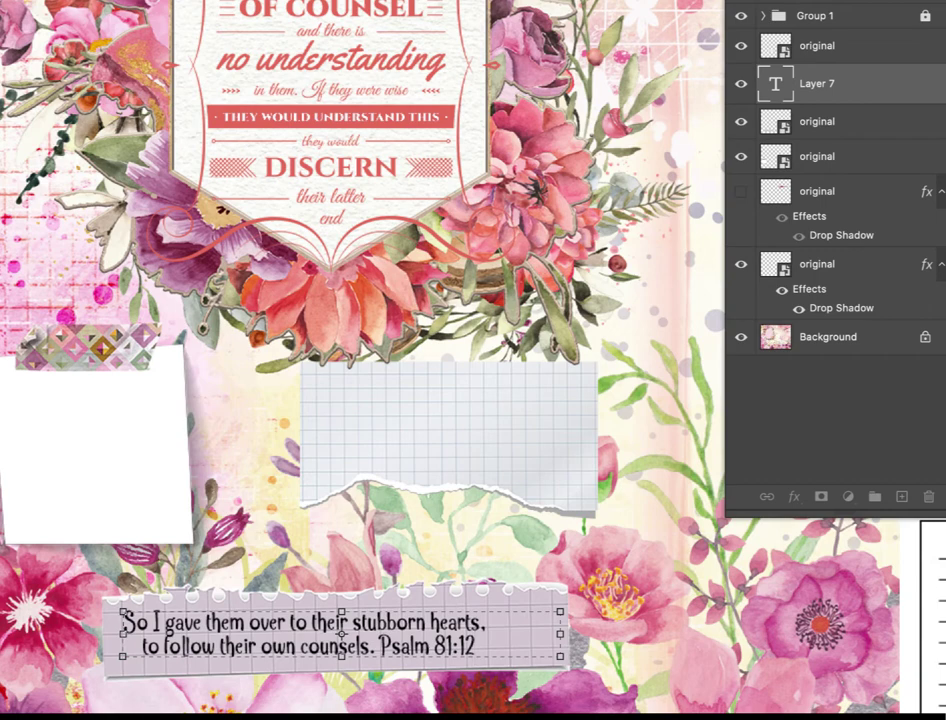
key("ctrl+Return")
left_click_drag(386, 630, 408, 633)
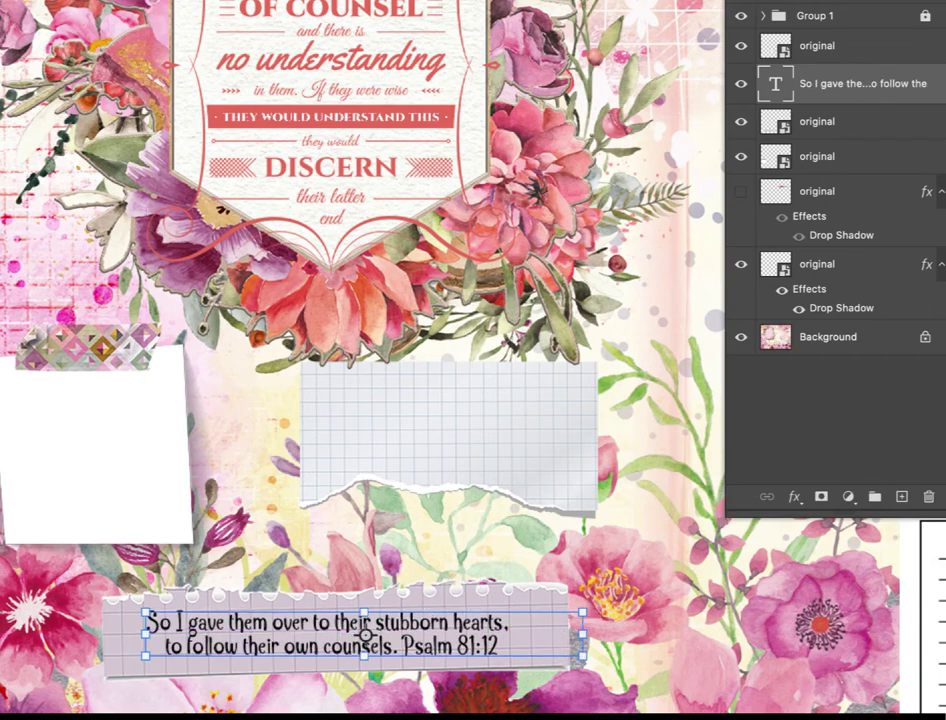
- Move the verse map over the left page to check its cross references, and return it to the right page
left_click_drag(945, 5, 671, 112)
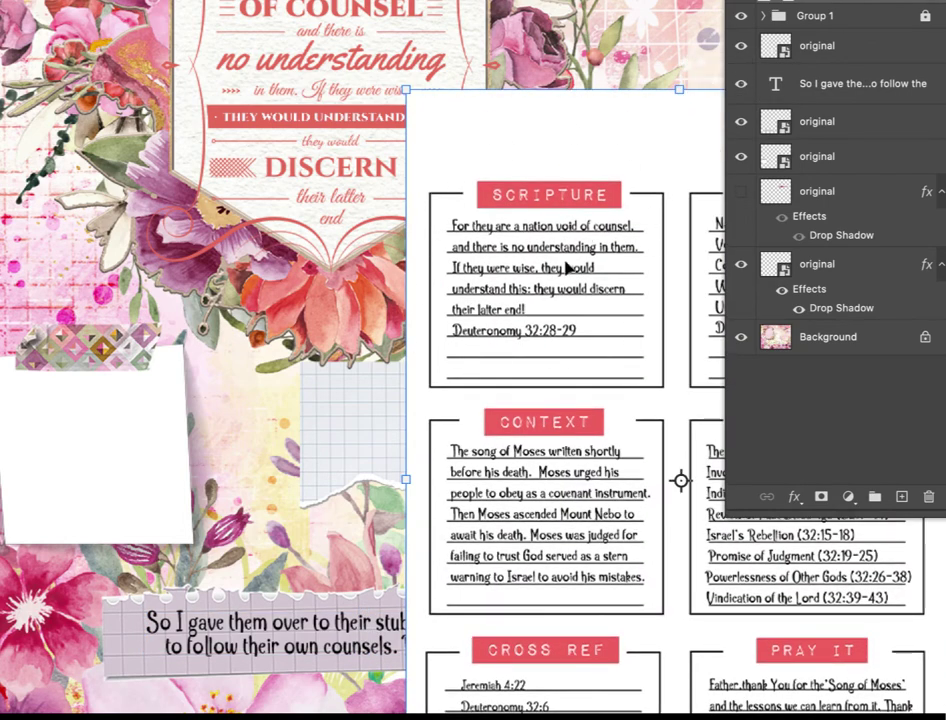
left_click_drag(532, 114, 945, 114)
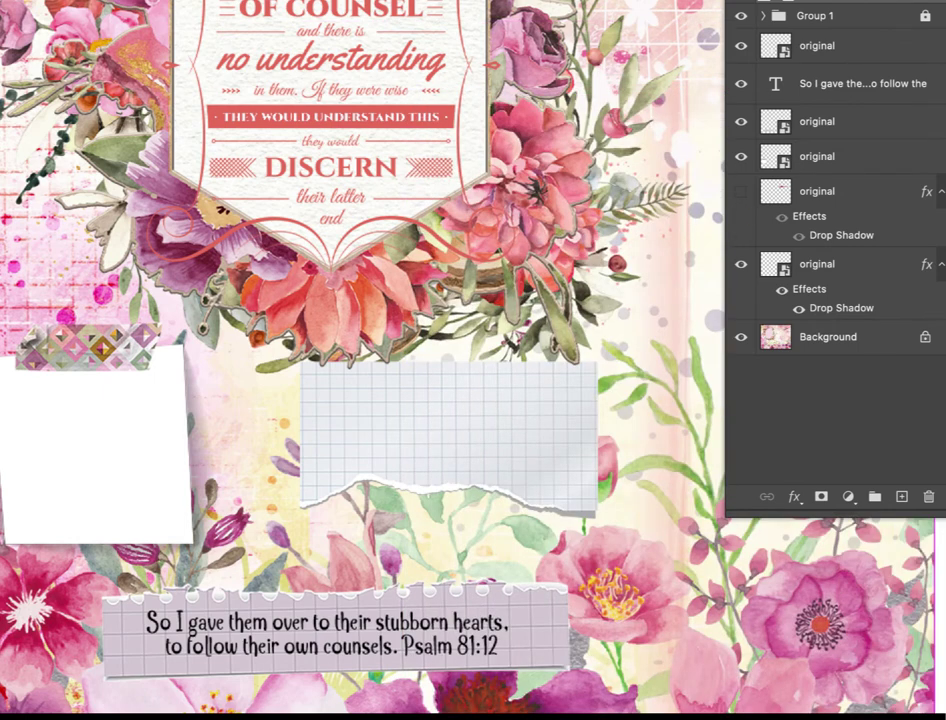
left_click(497, 622)
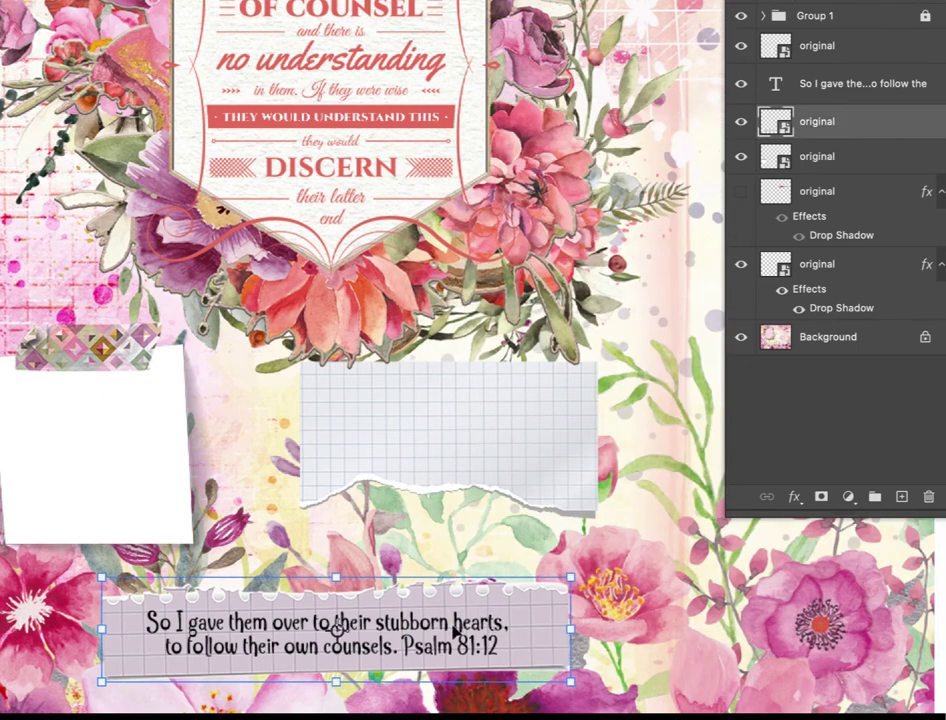
- From the Lingo elements, place the red polka-dot ribbon above the verse text, scaled down and centred over the purple strip's upper edge
left_click(353, 651)
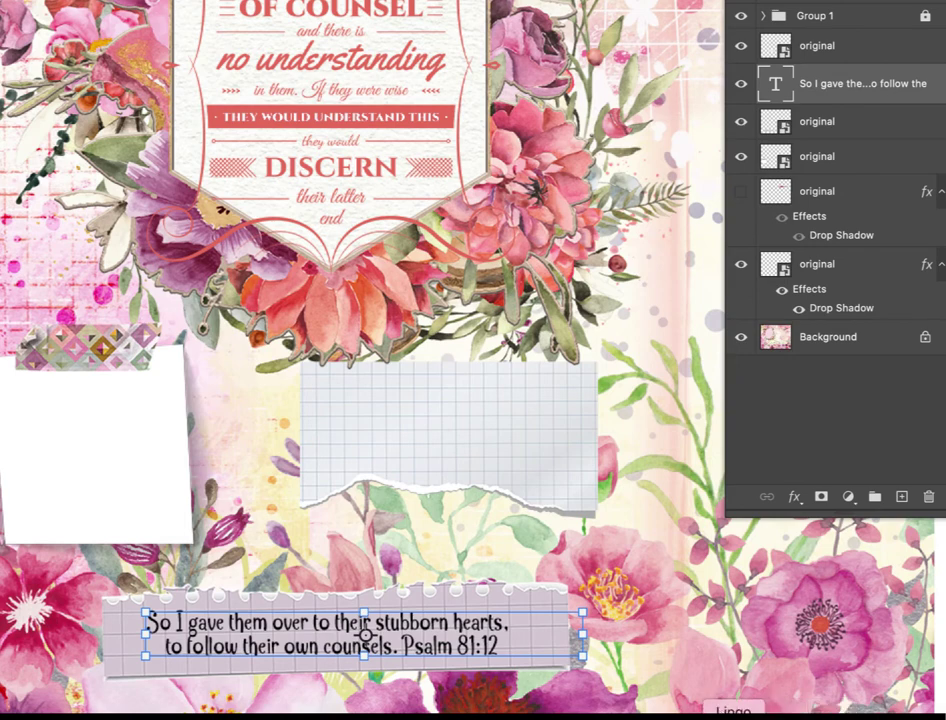
left_click(733, 714)
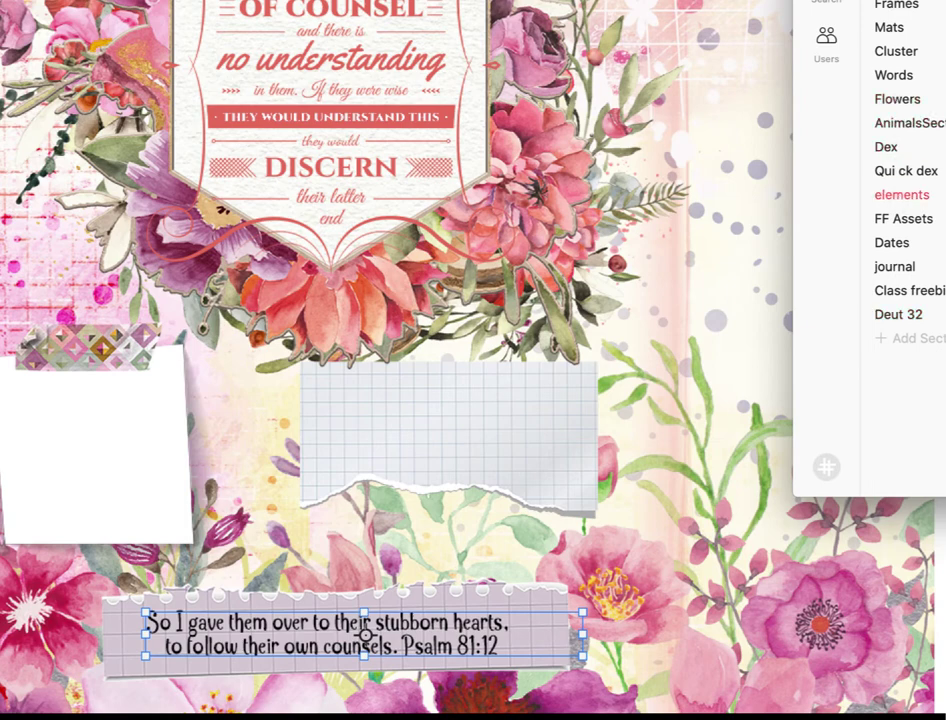
left_click_drag(940, 300, 158, 470)
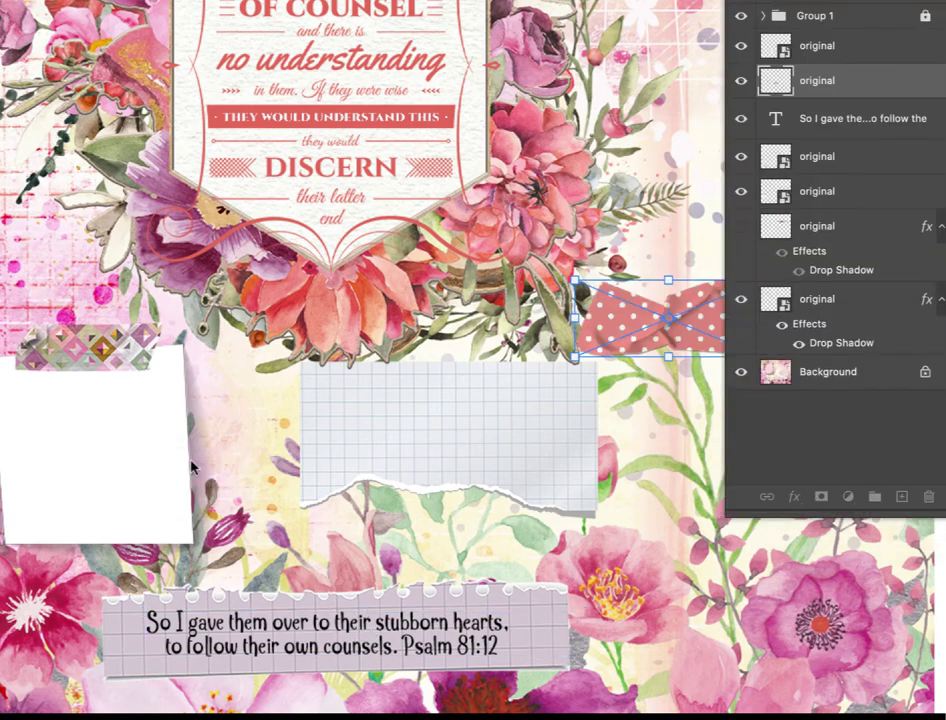
left_click_drag(620, 316, 286, 566)
left_click_drag(428, 568, 372, 590)
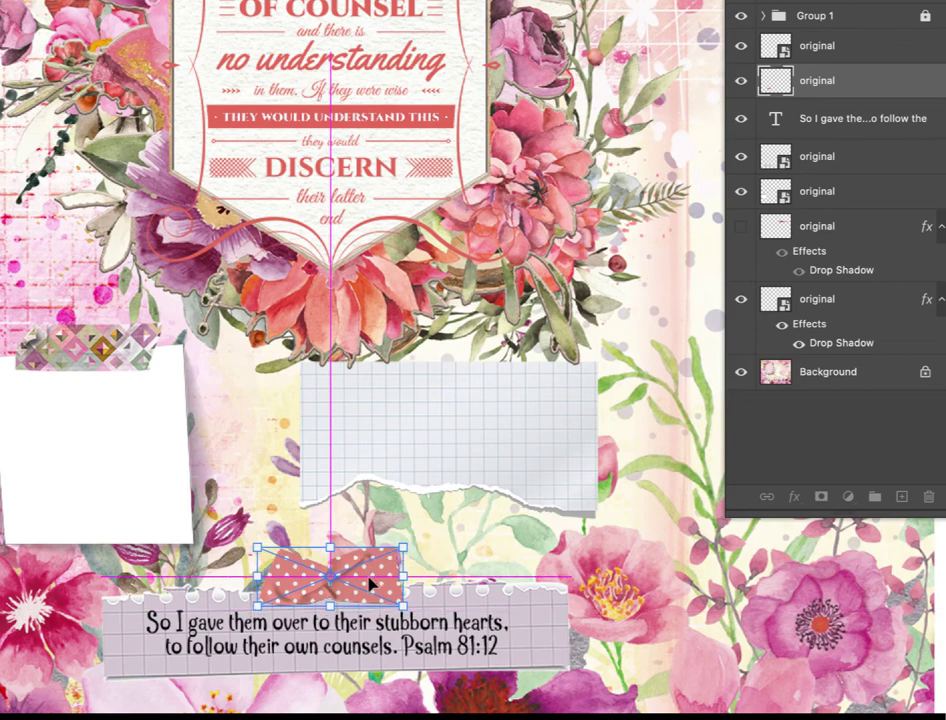
key("Return")
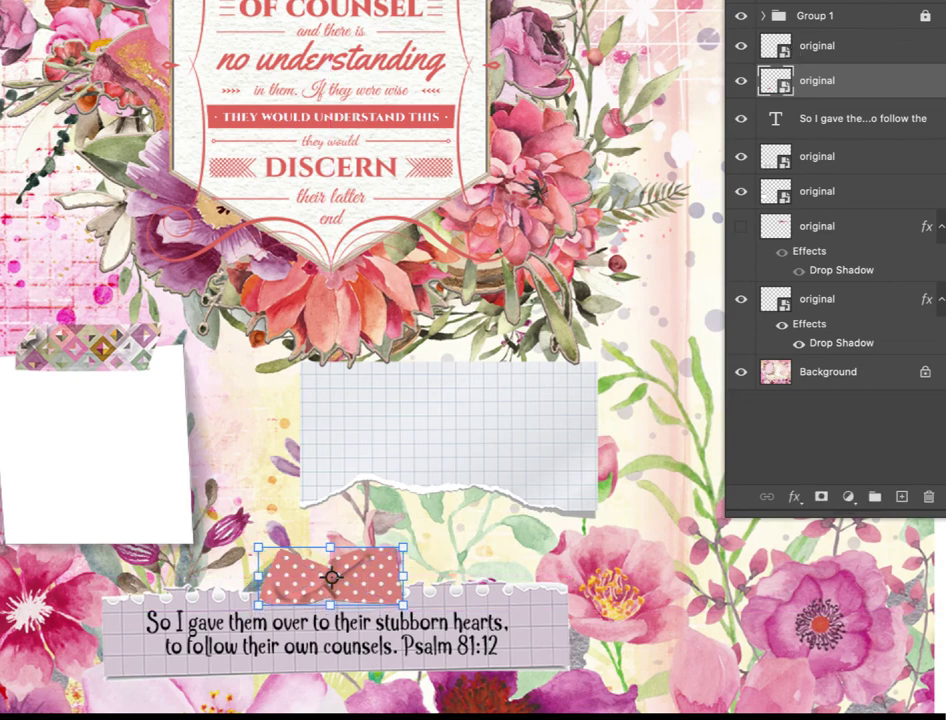
- Apply a subtle style from the Shadows set to the polka-dot ribbon and the set's first style to the purple strip
left_click(851, 2)
scroll(845, 236, "up", 4)
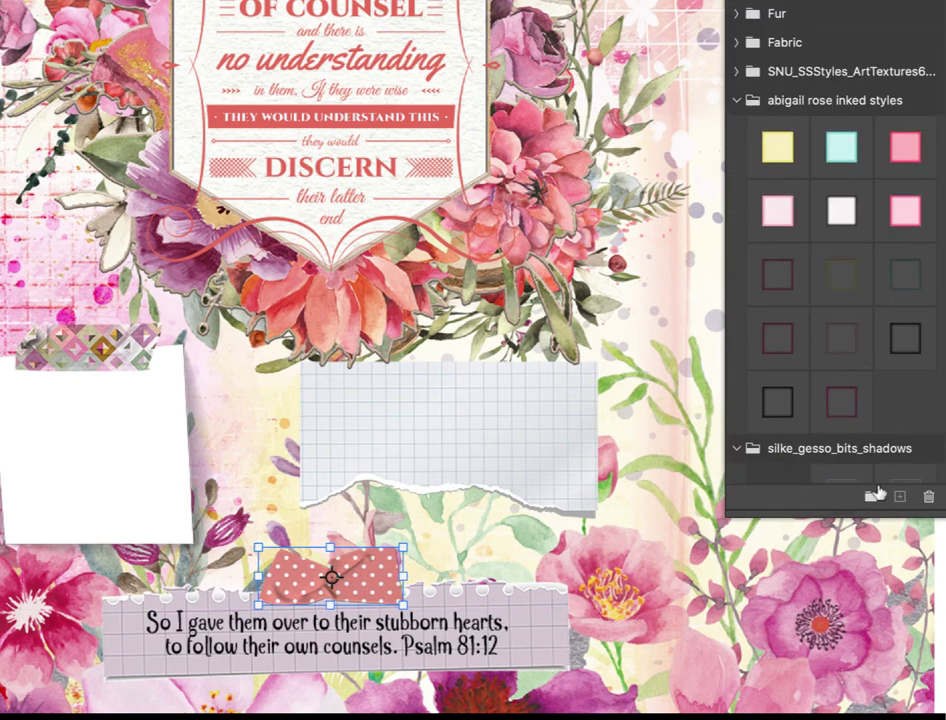
scroll(866, 323, "down", 8)
left_click(777, 287)
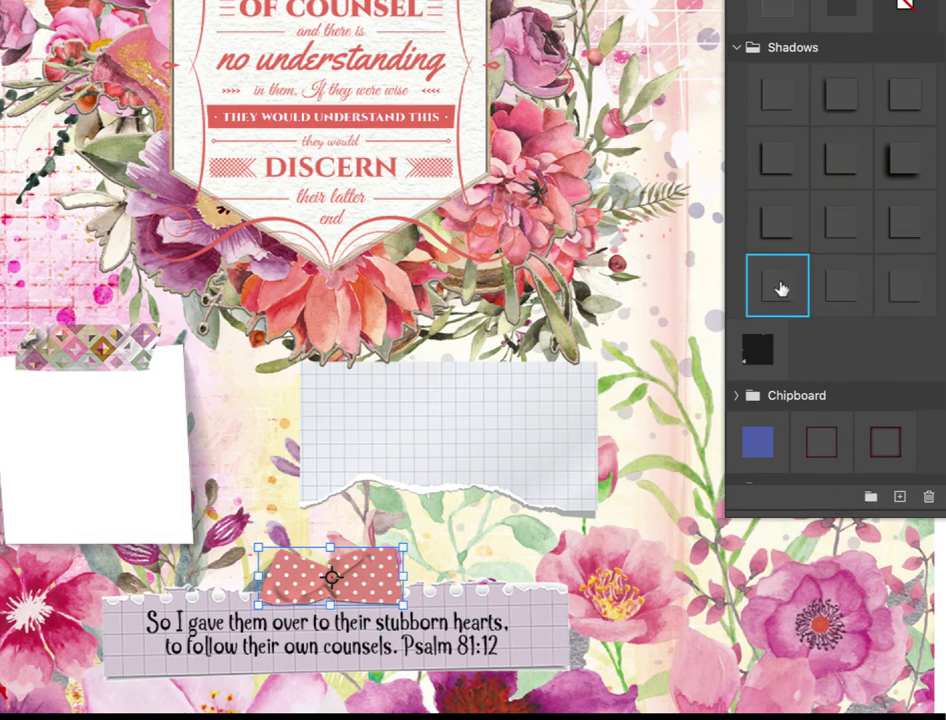
left_click(557, 620)
left_click(776, 96)
- Apply the first Shadows style to the blank blue grid paper and the blank white taped note
left_click(541, 422)
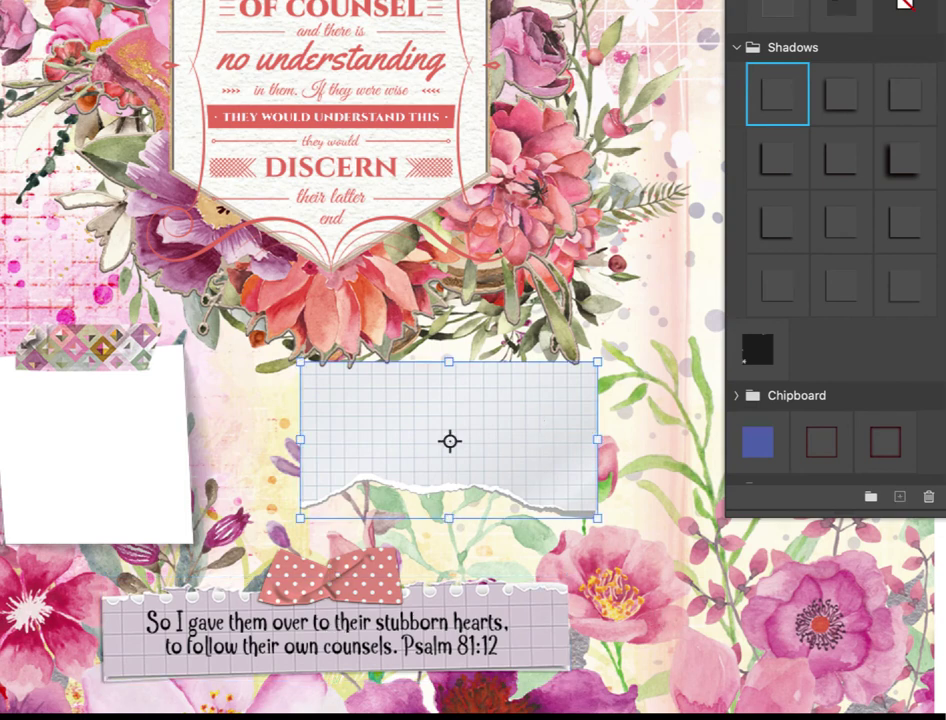
left_click(777, 89)
left_click(167, 375)
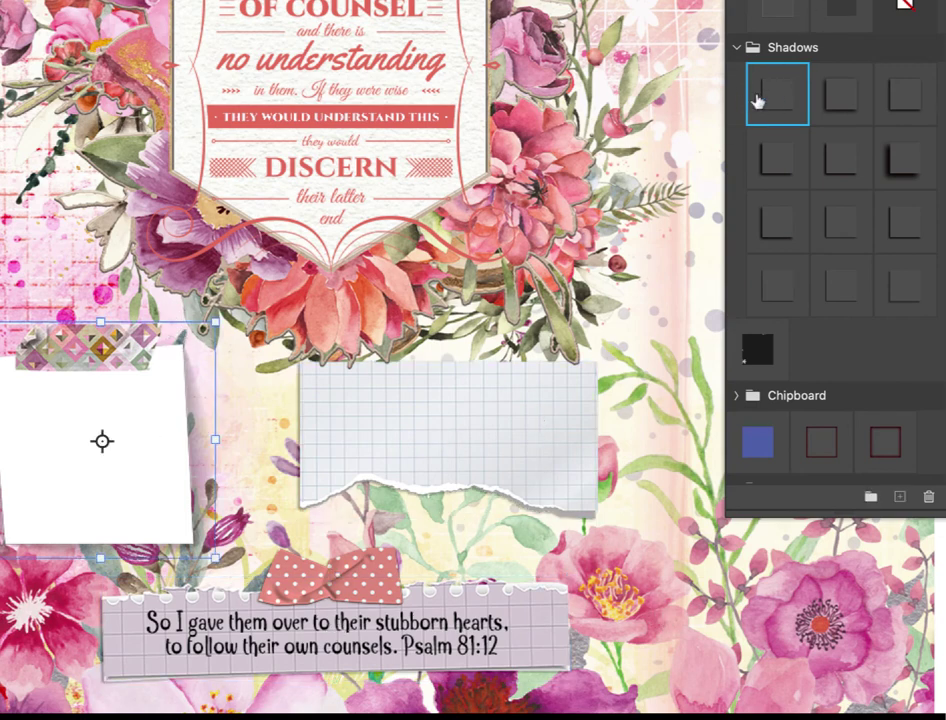
left_click(775, 91)
mouse_move(158, 333)
left_mouse_down()
mouse_move(166, 302)
mouse_move(147, 332)
left_mouse_up()
left_click(556, 210)
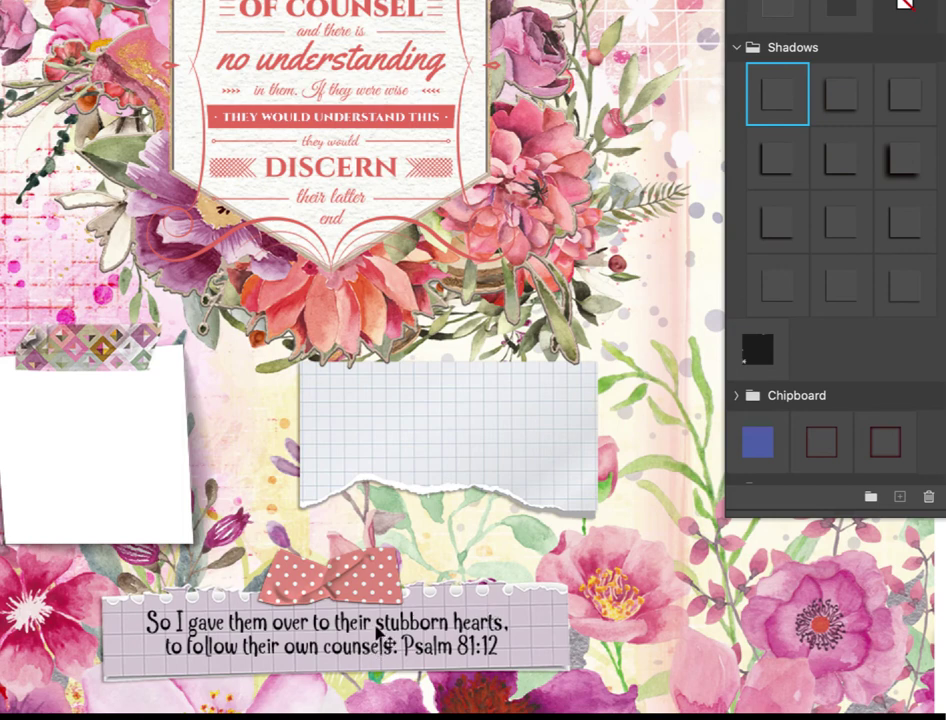
- Delete the blank blue grid paper and the blank white note from the left page
left_click(378, 636)
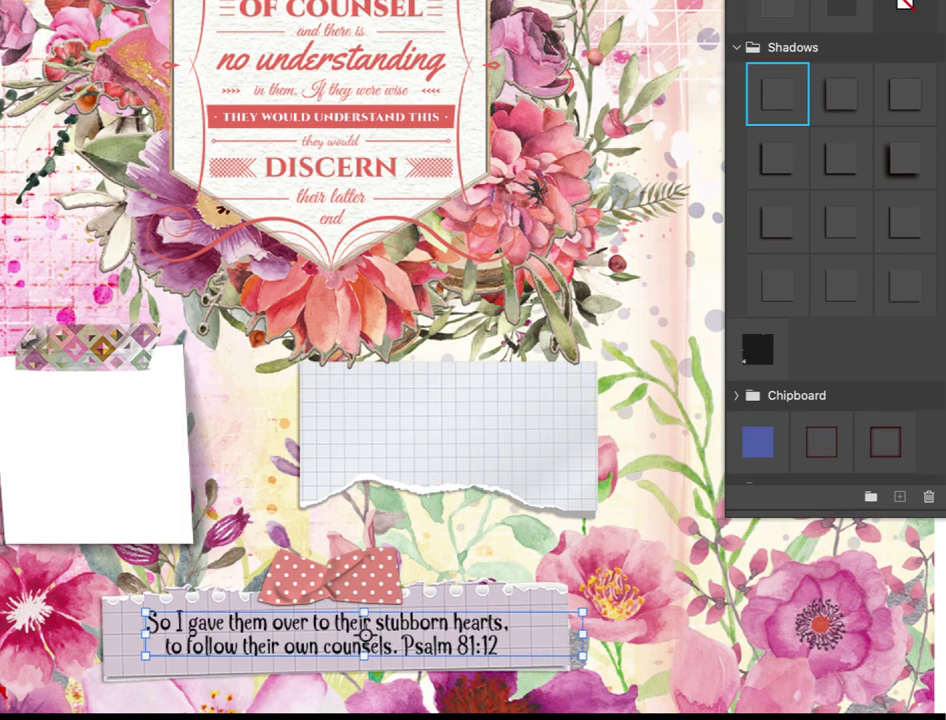
left_click(585, 568)
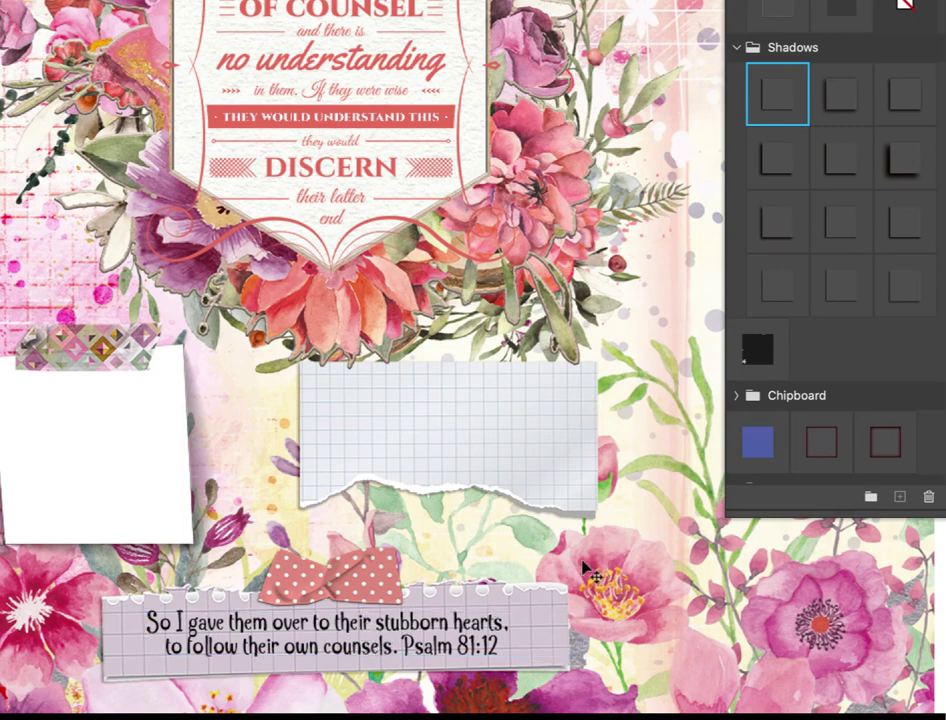
left_click(539, 424)
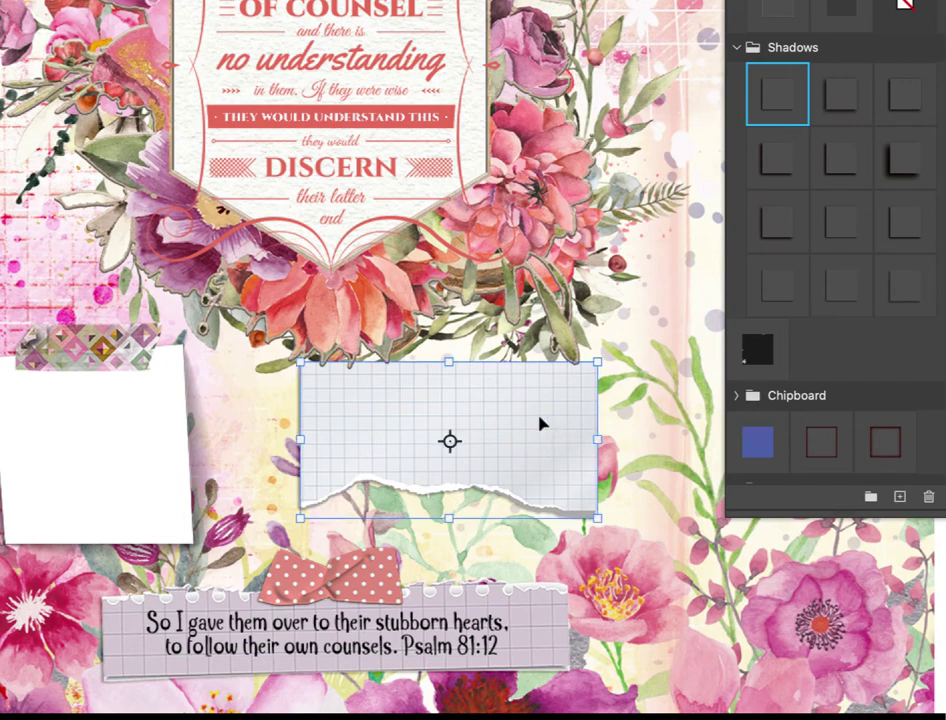
key("Delete")
left_click(74, 404)
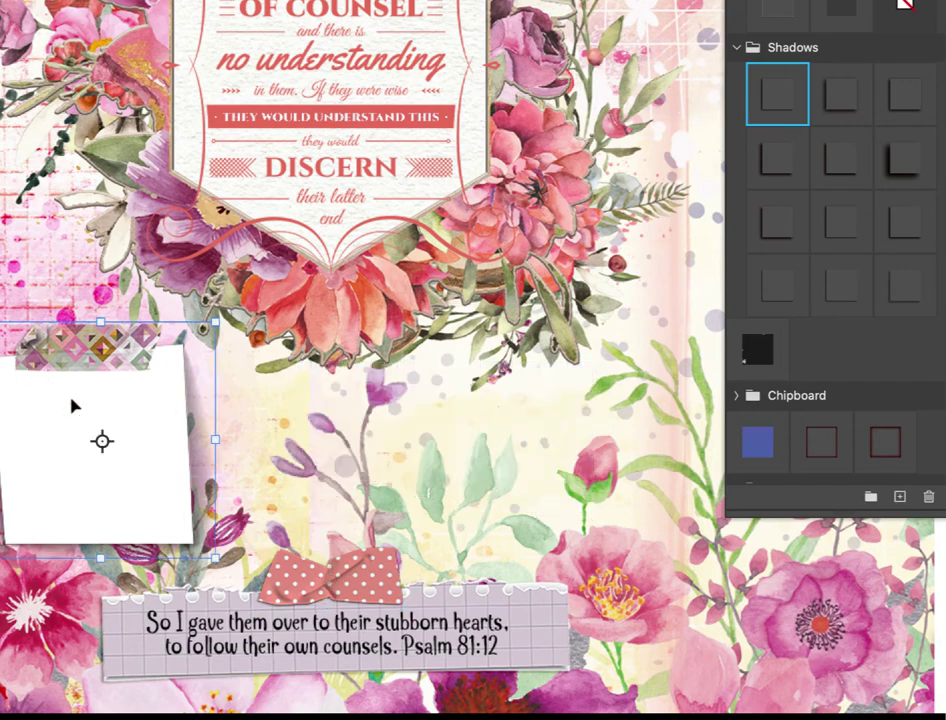
key("Delete")
- Place the verse-filled note papers on the left page with the Jeremiah 4:22 reference fully on the blue grid paper, and select them
left_click(756, 715)
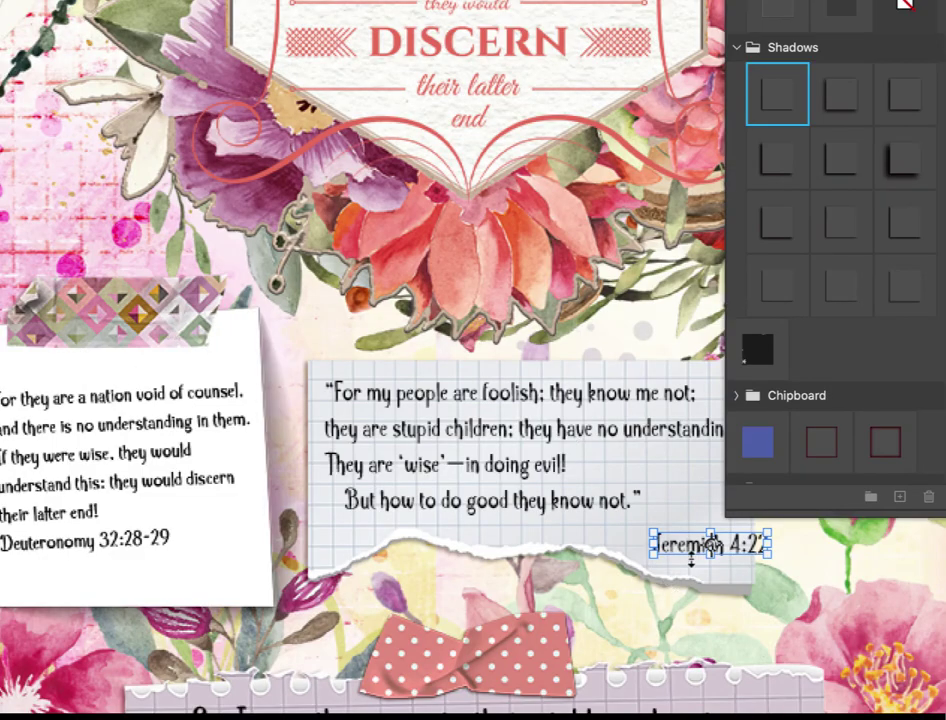
left_click(853, 564)
left_click_drag(722, 557, 677, 532)
left_click_drag(295, 341, 690, 530)
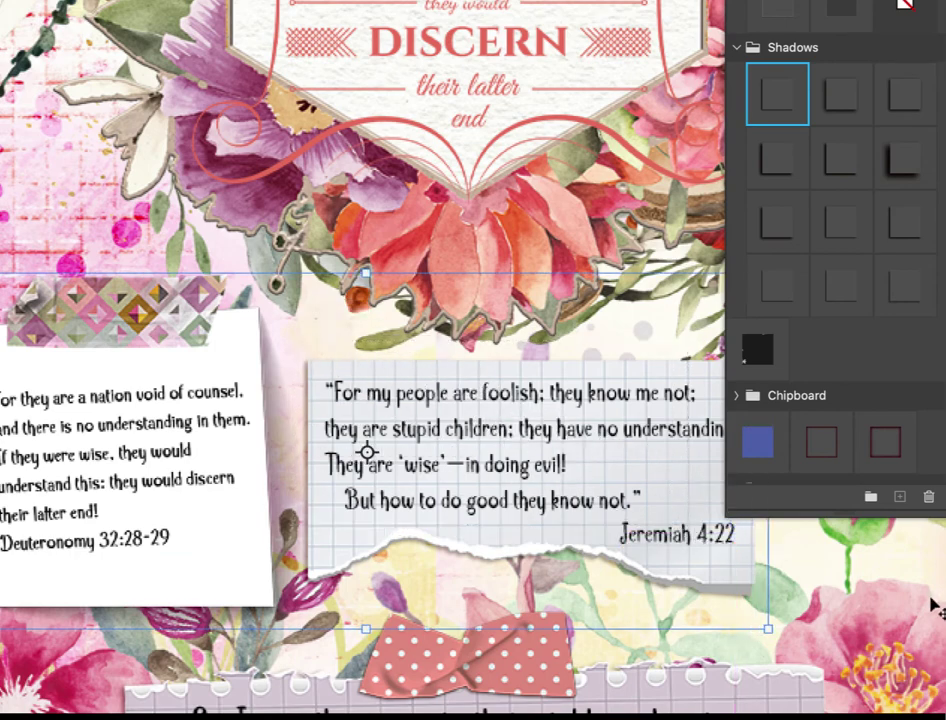
- Group the pieces of the taped white note and of the Jeremiah 4:22 note, and move the Jeremiah note towards the page centre
key("super+g")
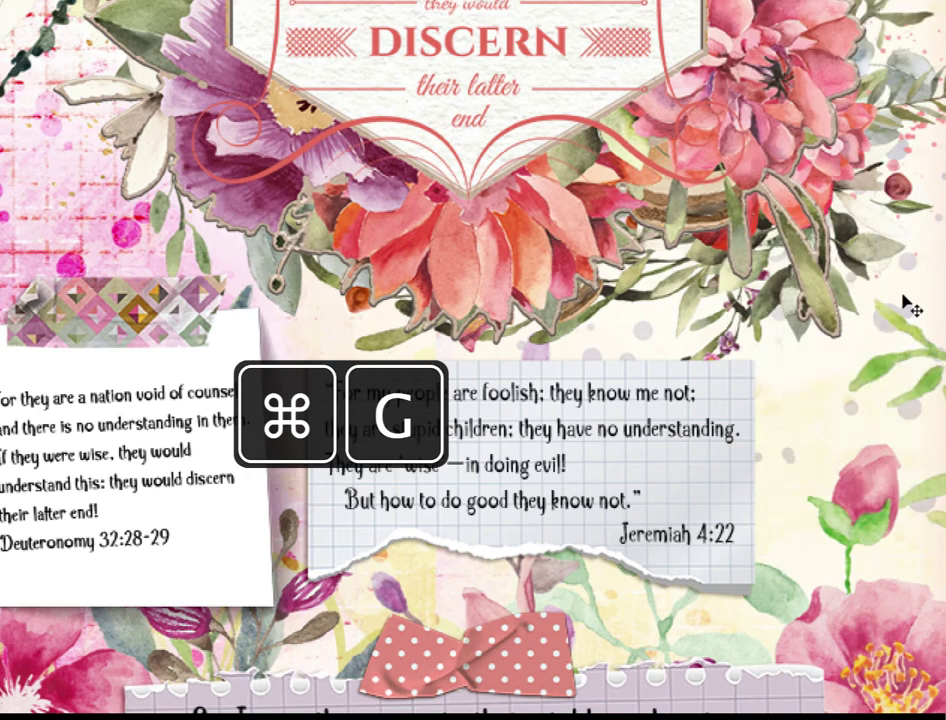
left_click_drag(787, 401, 520, 550)
key("alt")
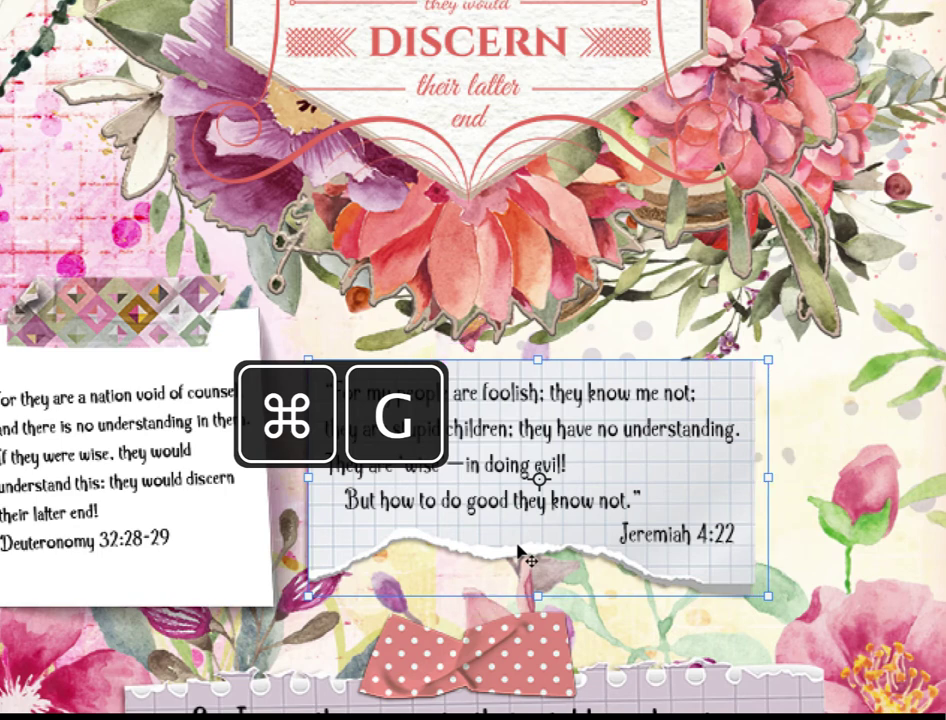
left_click_drag(577, 446, 657, 452)
left_click_drag(553, 468, 708, 473)
left_click_drag(18, 430, 148, 481)
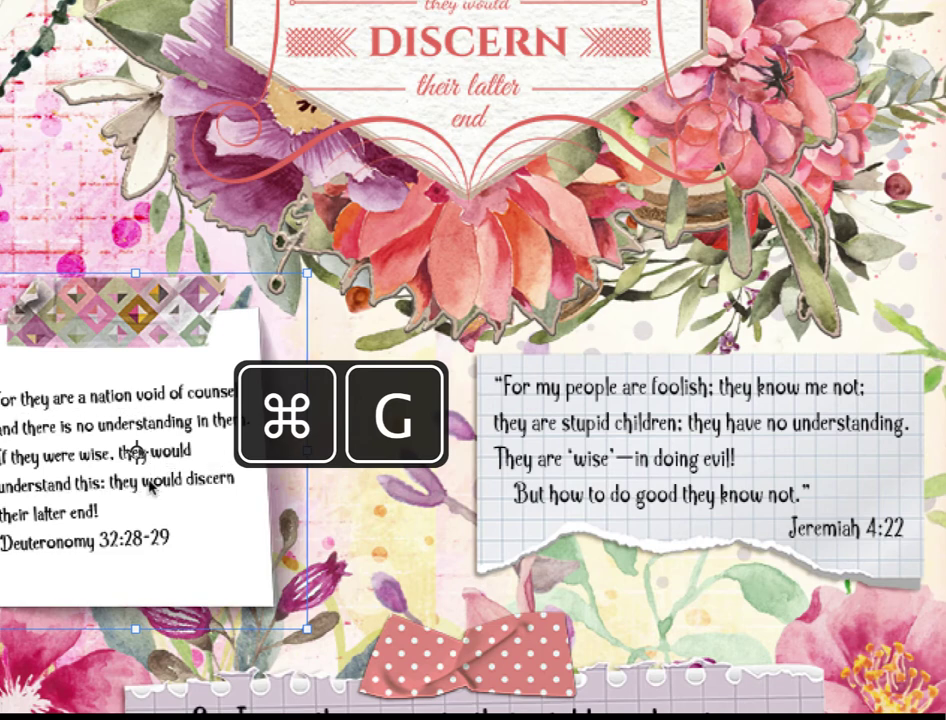
- Select the pieces of the Psalm 81:12 strip and lower the Jeremiah 4:22 note to just above it
scroll(150, 487, "down", 3)
left_click(437, 549)
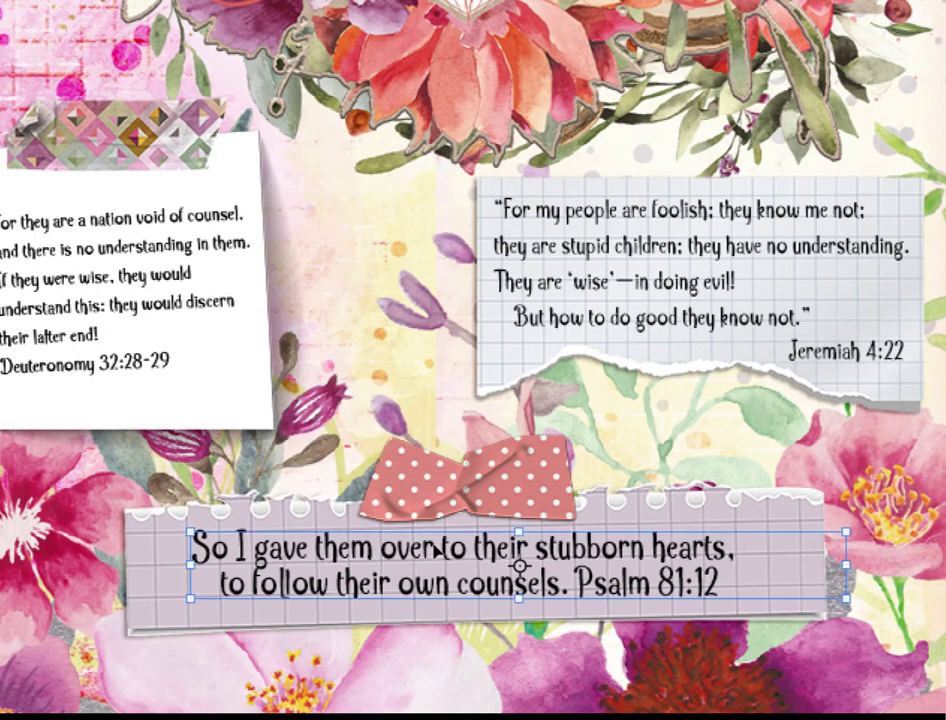
left_click_drag(637, 452, 540, 546)
left_click_drag(718, 278, 769, 331)
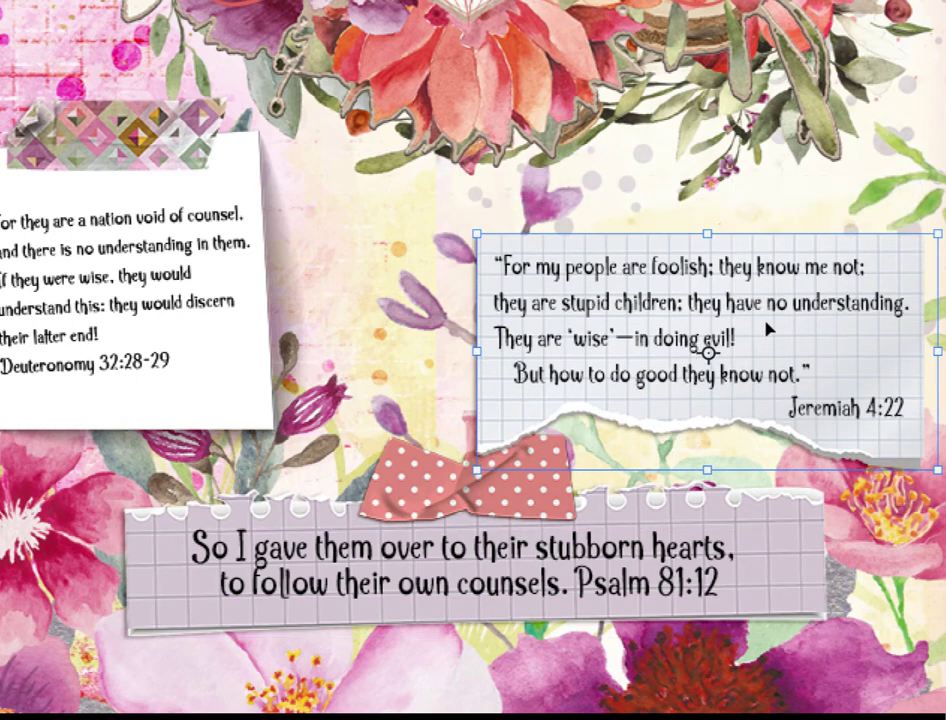
- Nudge the Jeremiah verse text down on its grid paper, towards its reference line, and deselect it
right_click(862, 298)
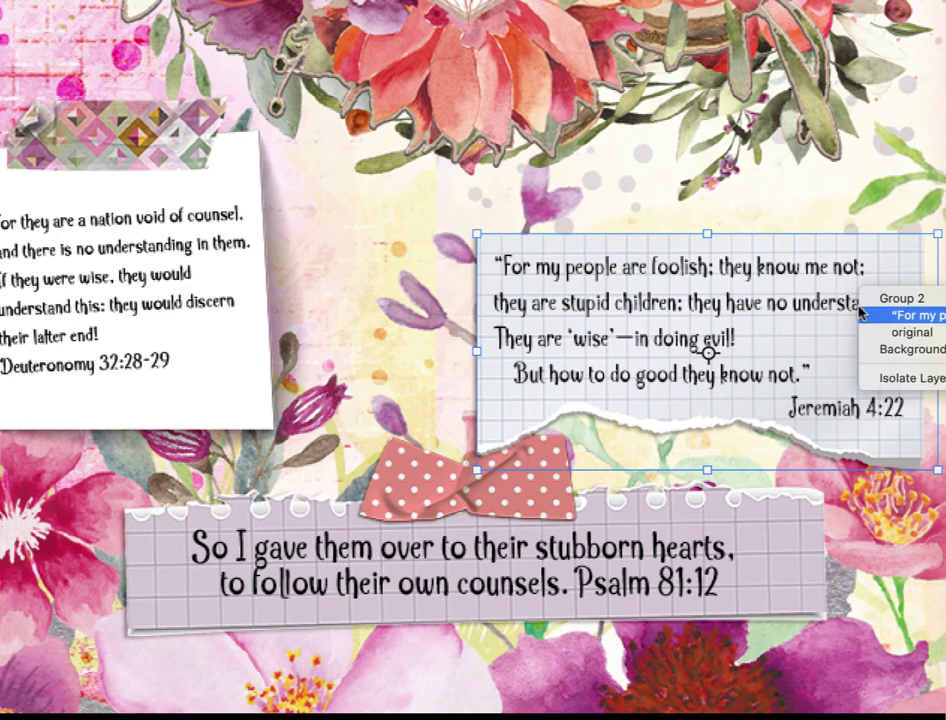
right_click(813, 303)
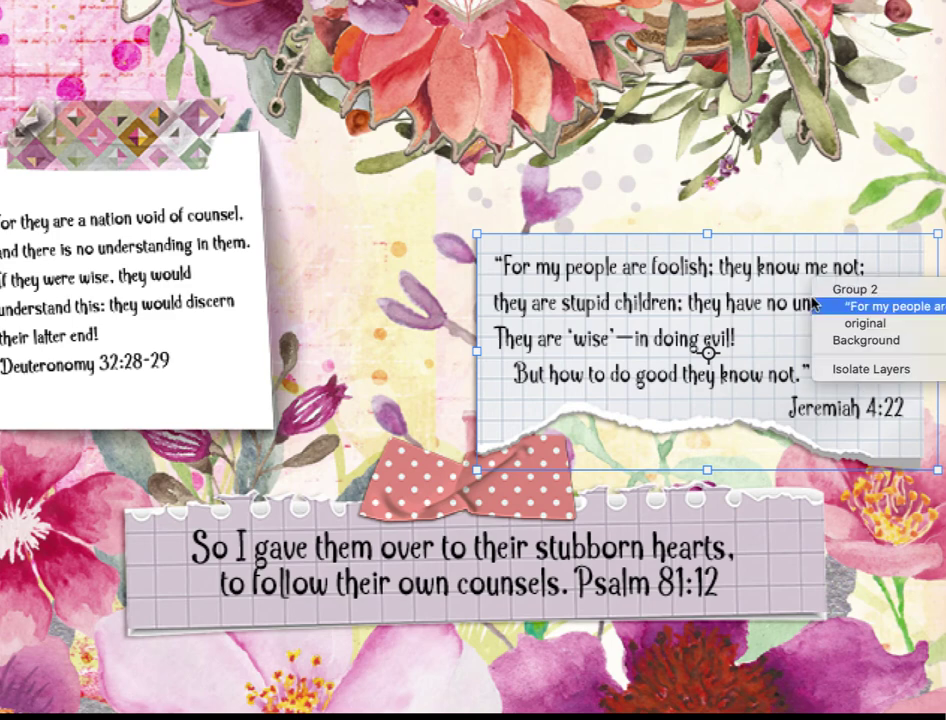
left_click(848, 306)
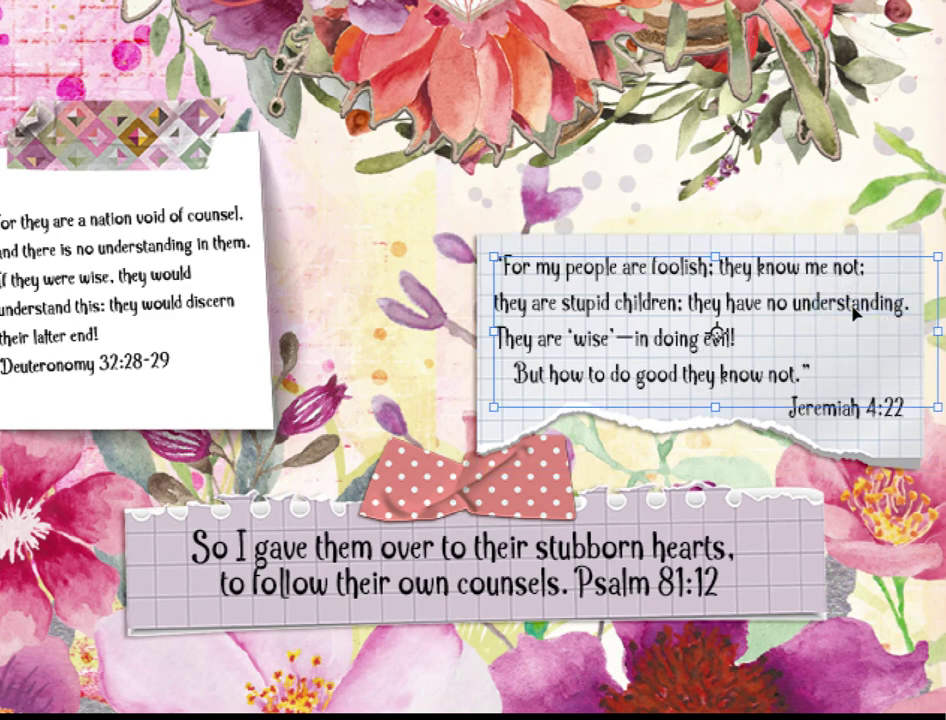
key("Down")
key("Down")
key("Down")
key("Down")
key("Down")
key("Down")
key("Down")
key("Down")
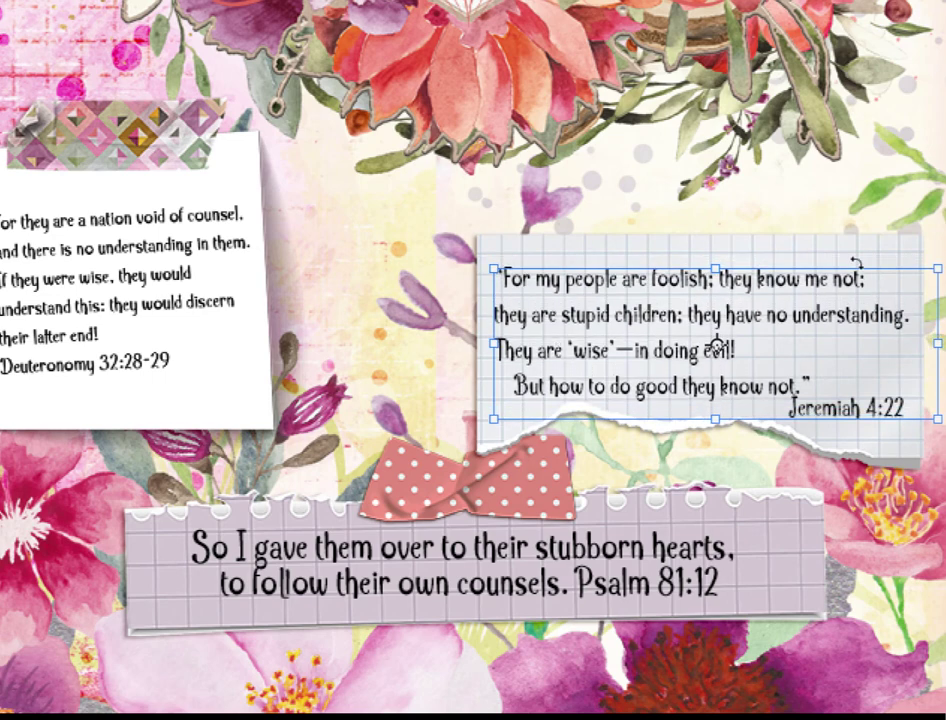
left_click(787, 231)
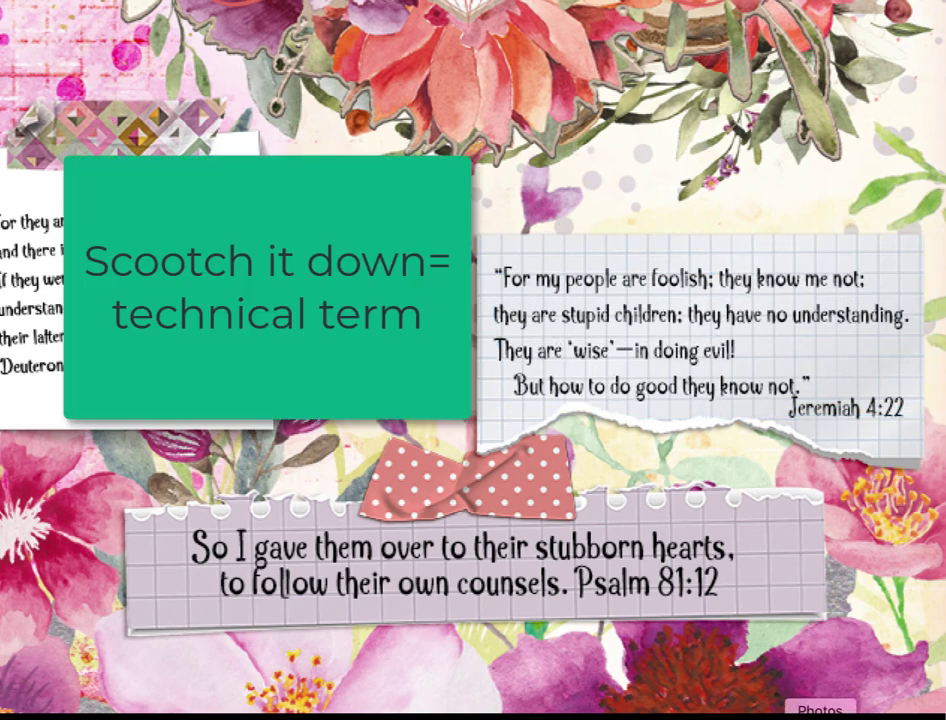
- Add the plaid washi tape from the asset library's class freebies section to the top edge of the Jeremiah 4:22 note
left_click(779, 714)
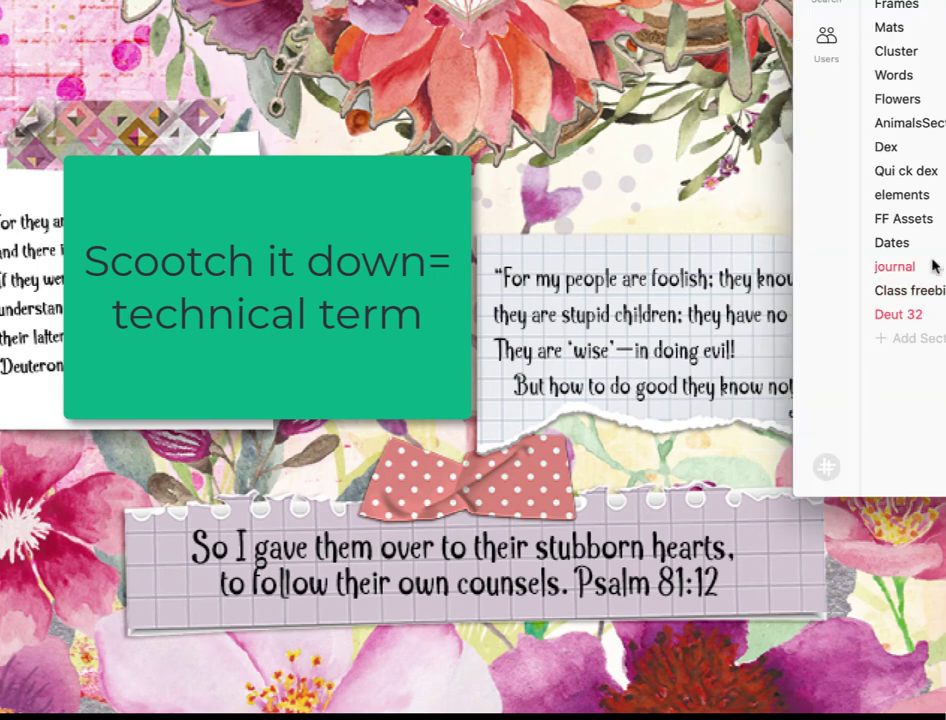
left_click(930, 290)
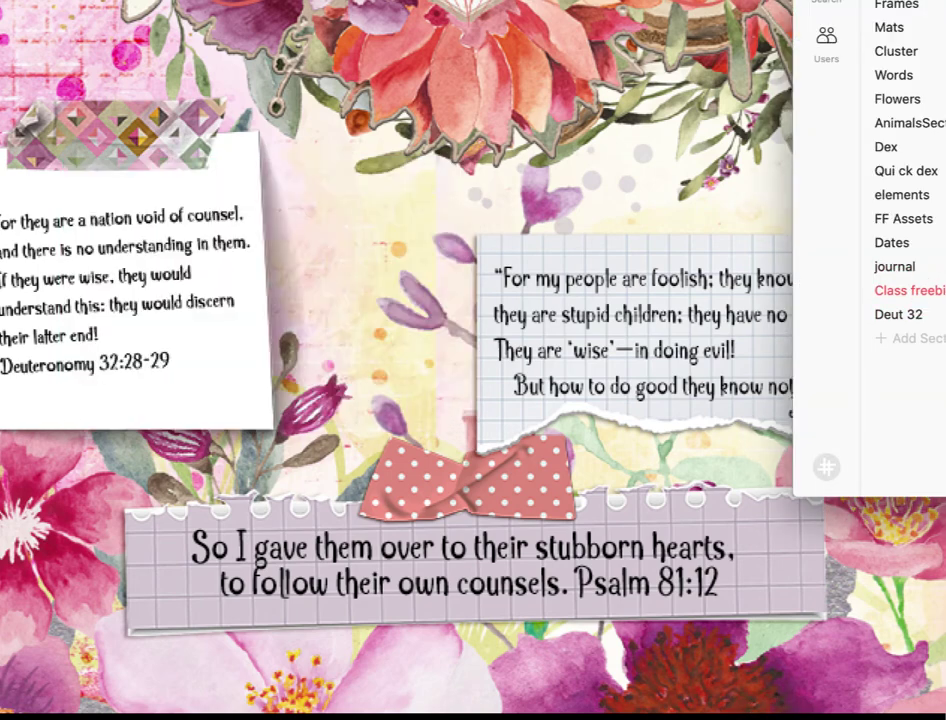
left_click_drag(940, 290, 634, 317)
left_click_drag(778, 316, 818, 210)
key("super+minus")
key("super+minus")
key("super+minus")
left_click_drag(622, 456, 878, 646)
left_click_drag(676, 205, 626, 215)
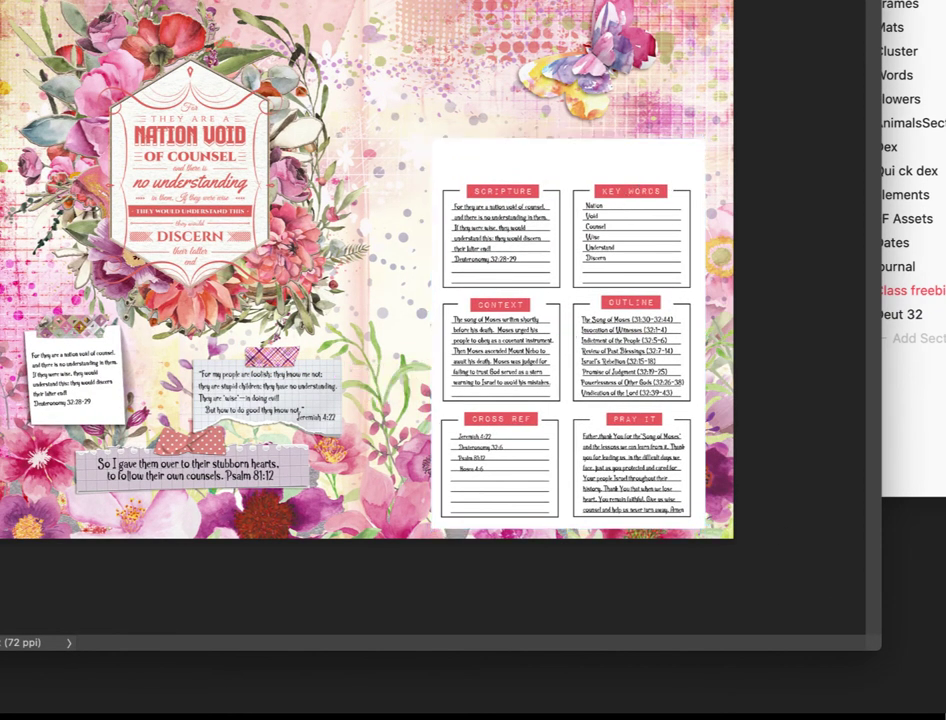
- Switch to Photoshop, clear the verse map layer's style and rasterize the layer
key("super+Tab")
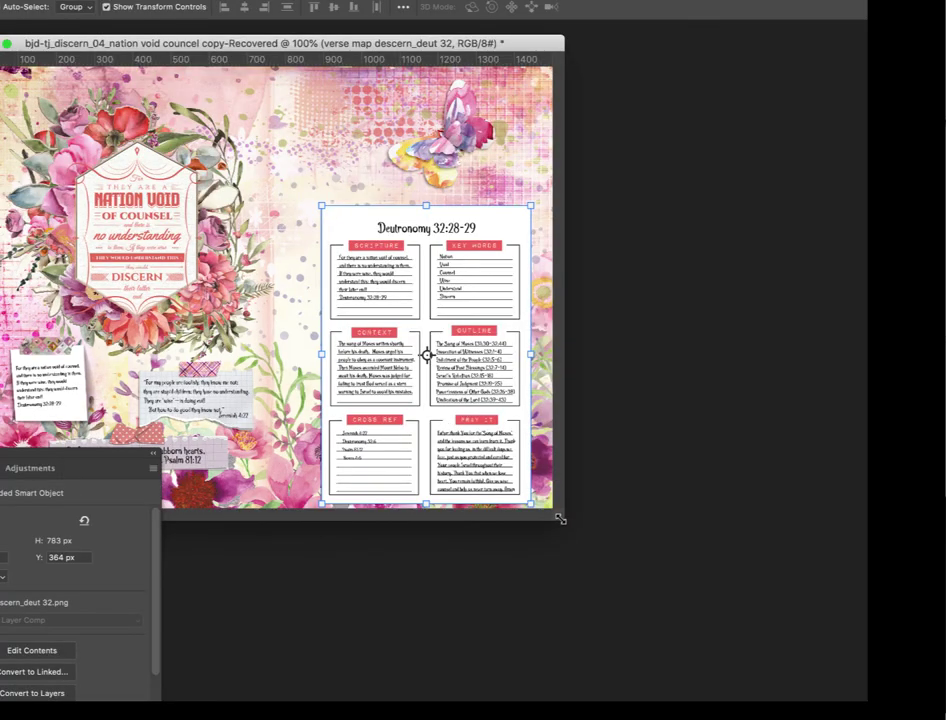
left_click_drag(562, 519, 689, 607)
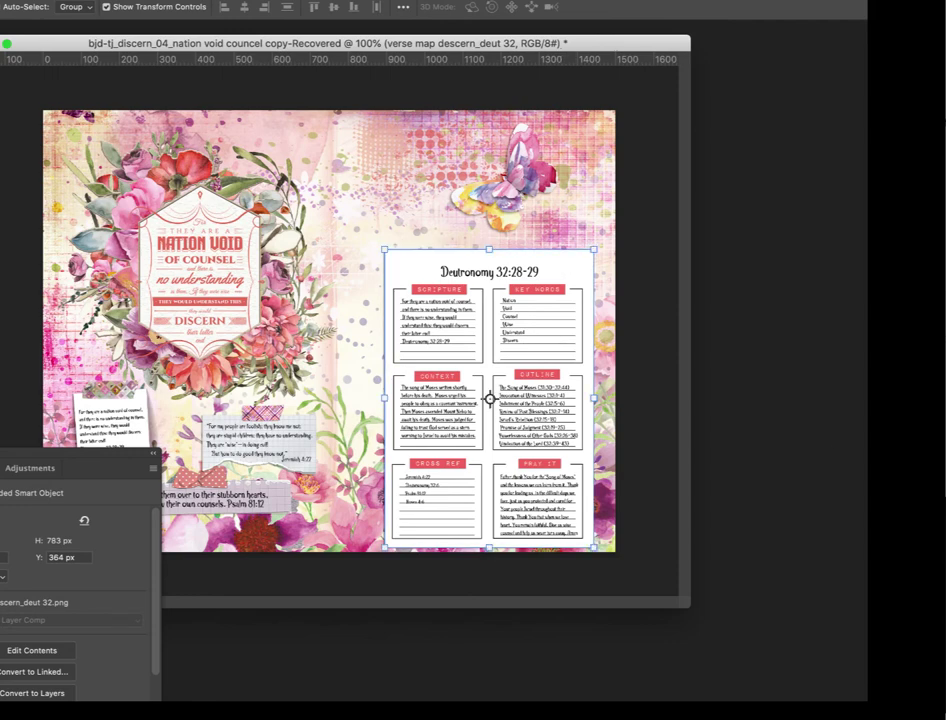
left_click_drag(944, 93, 802, 91)
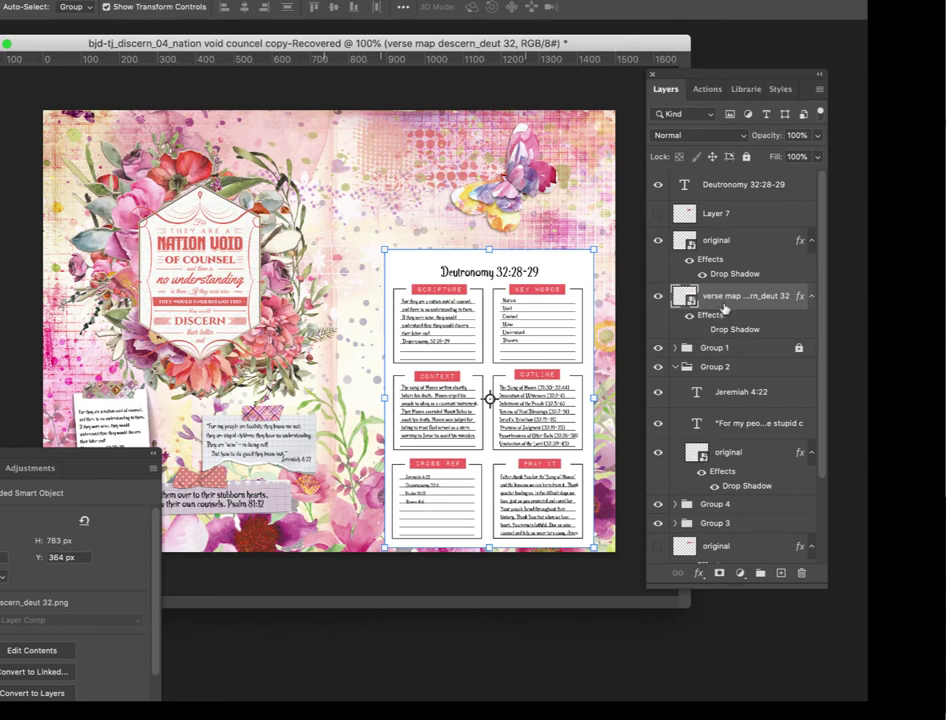
right_click(724, 308)
left_click(778, 500)
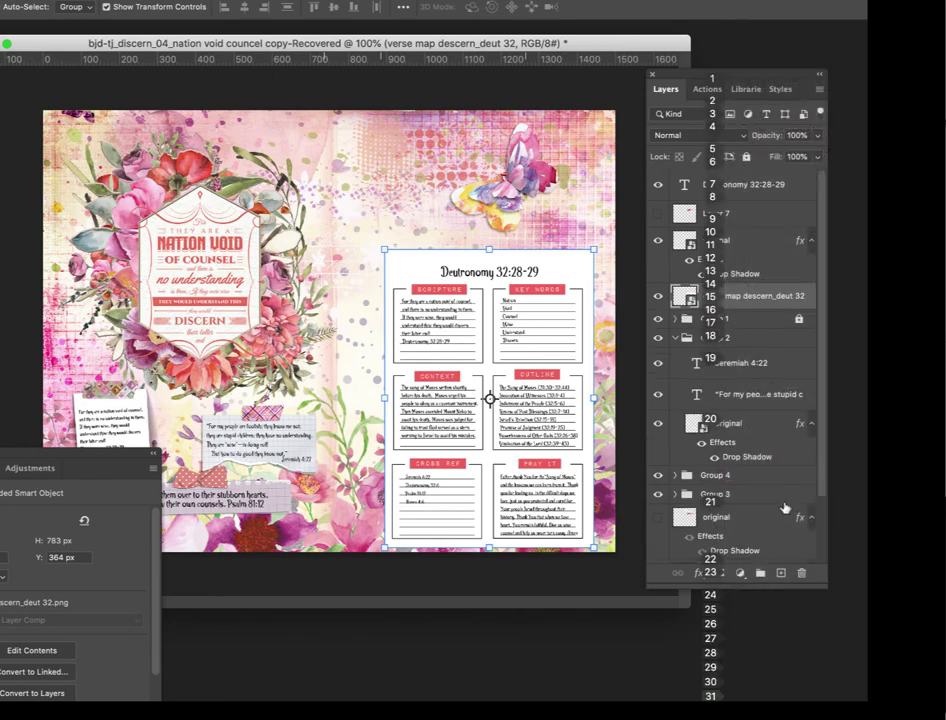
right_click(745, 301)
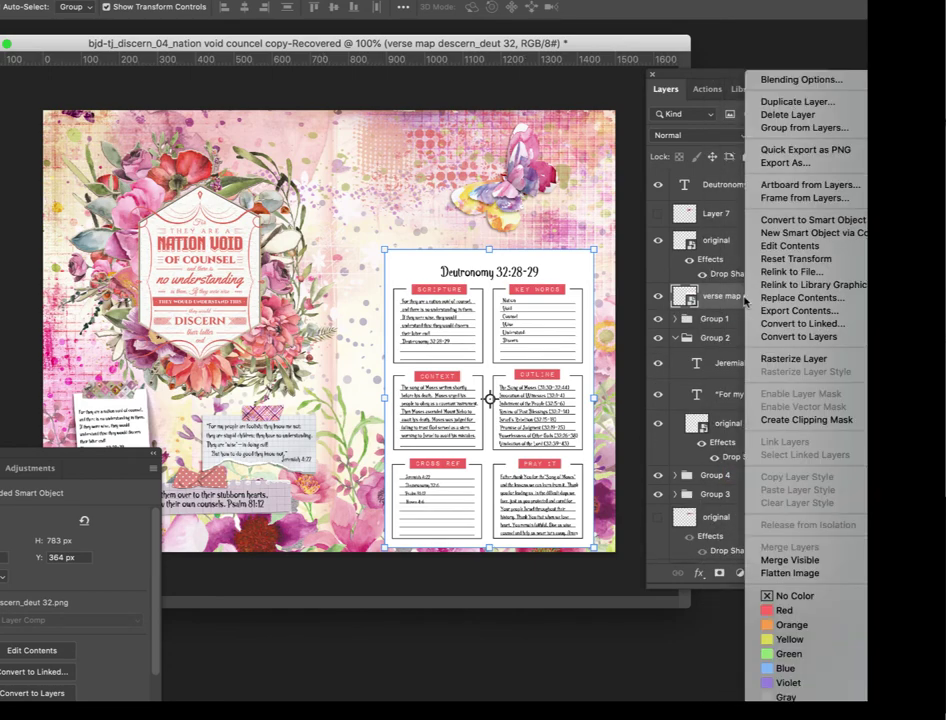
left_click(773, 359)
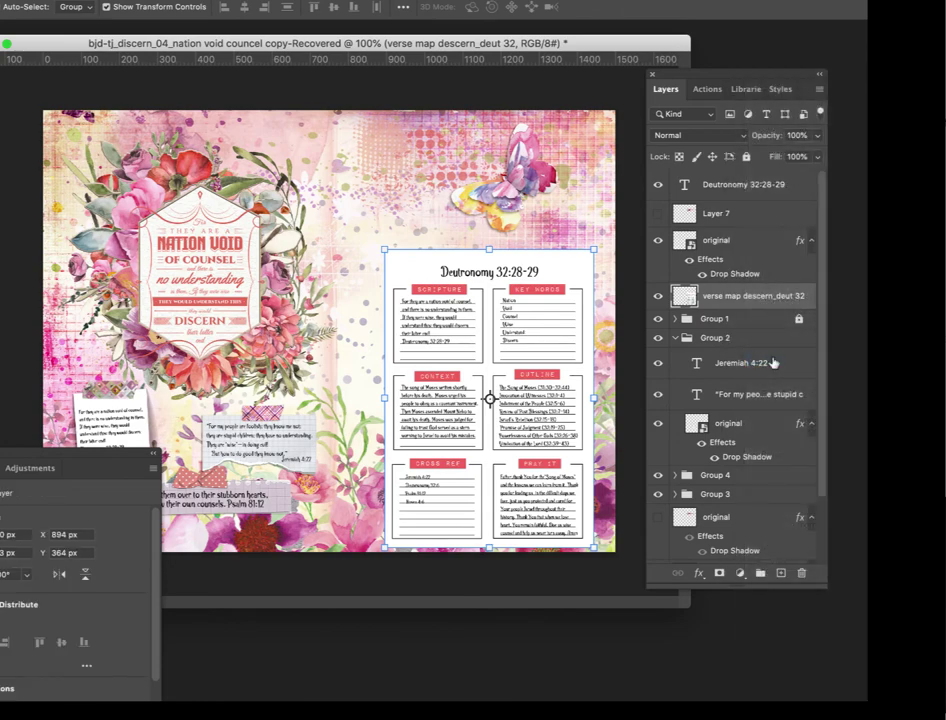
- Hide the verse map's white background by setting the Blend If white point for This Layer to 253
left_click(699, 574)
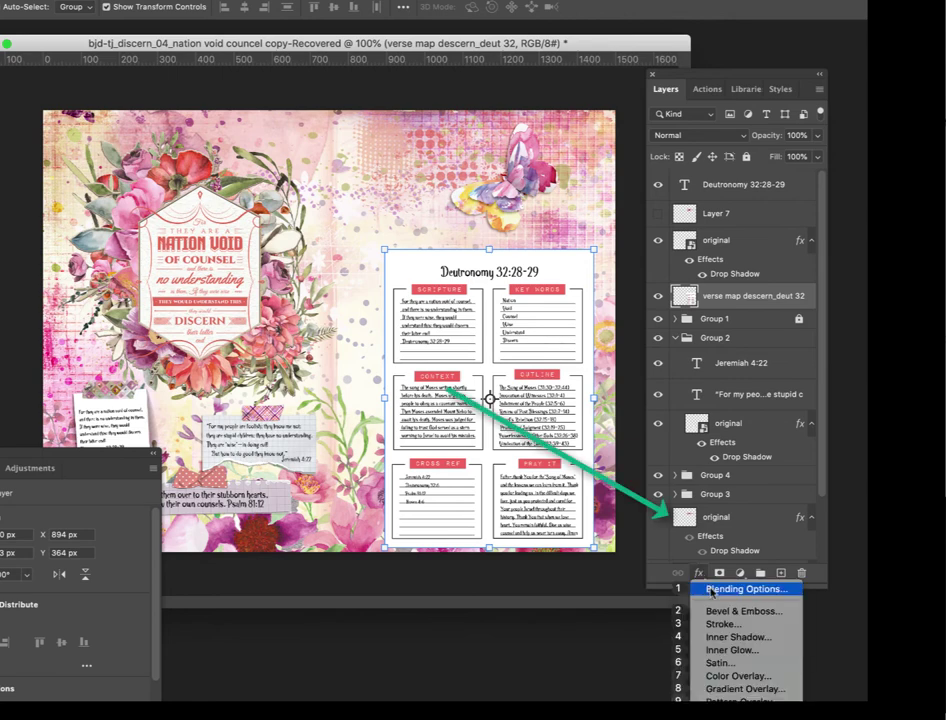
left_click(711, 591)
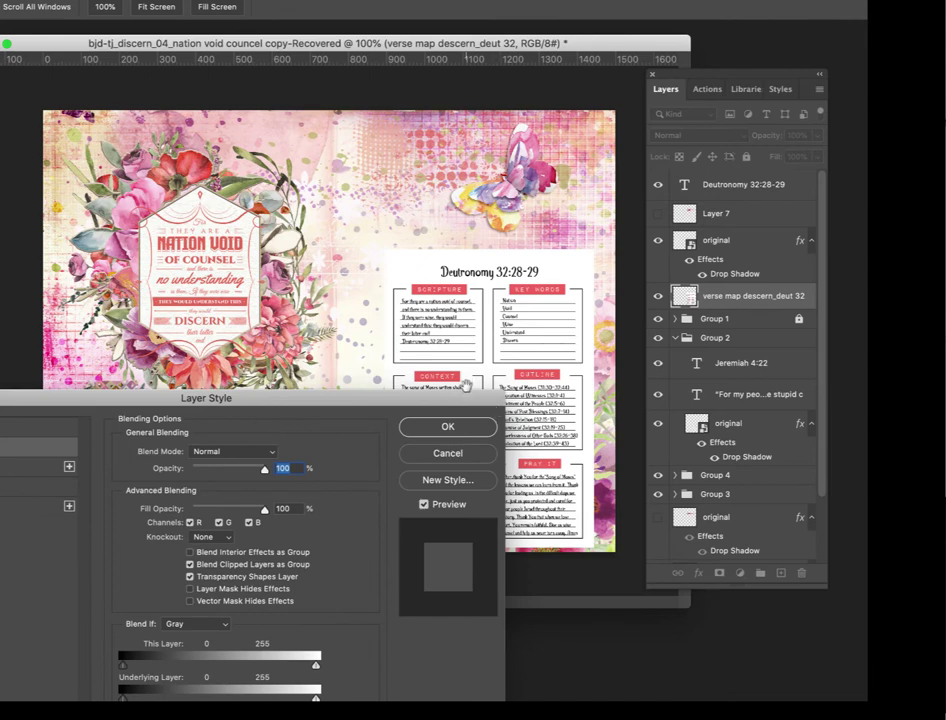
left_click_drag(460, 399, 347, 120)
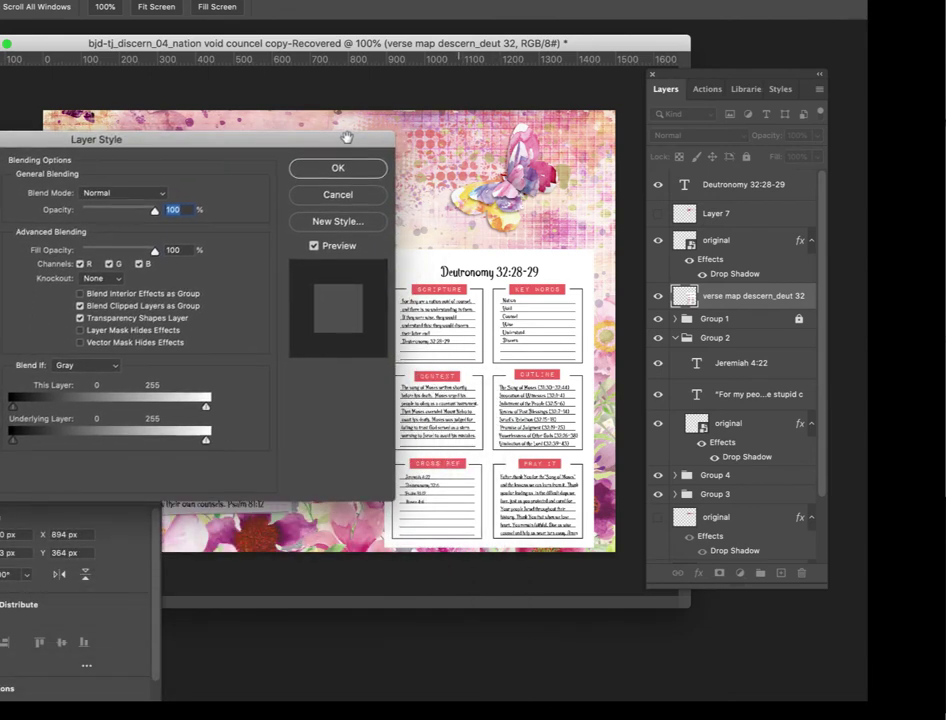
left_click(206, 408)
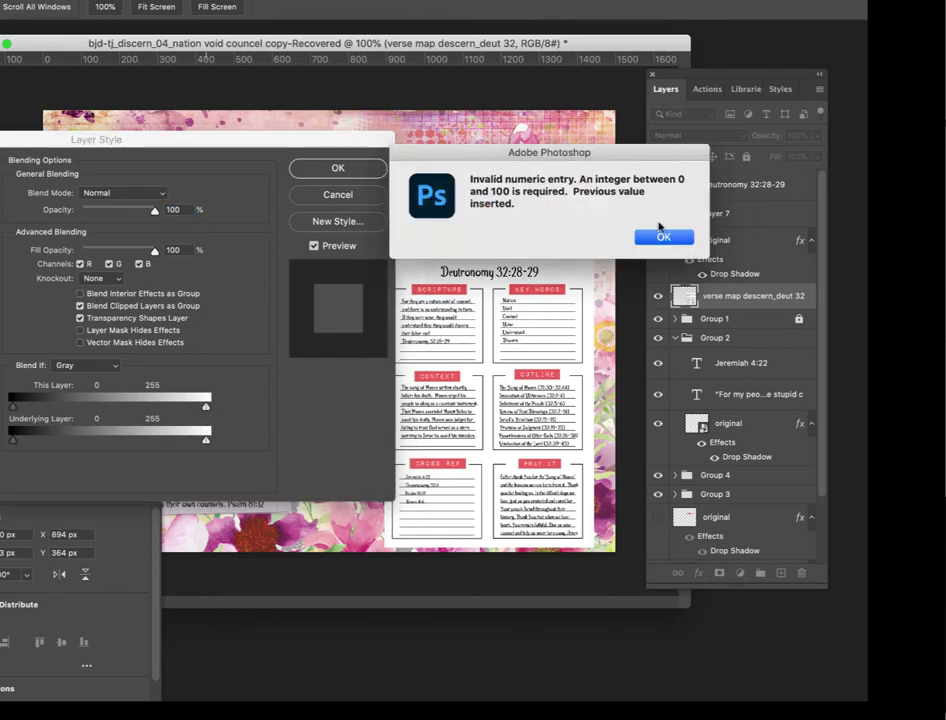
left_click(661, 236)
left_click_drag(206, 409, 205, 409)
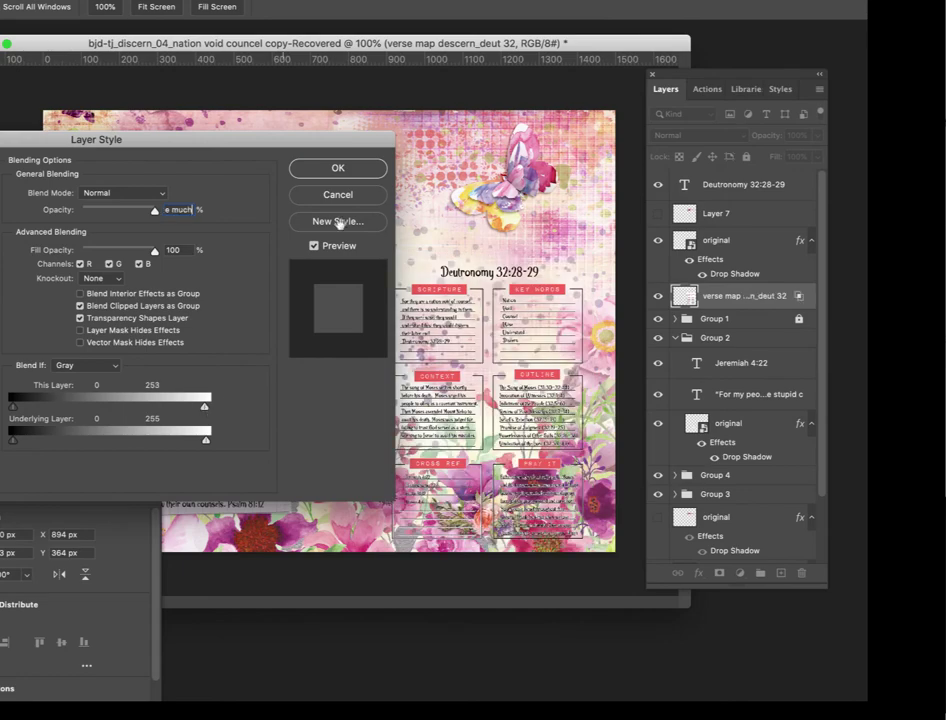
left_click(344, 171)
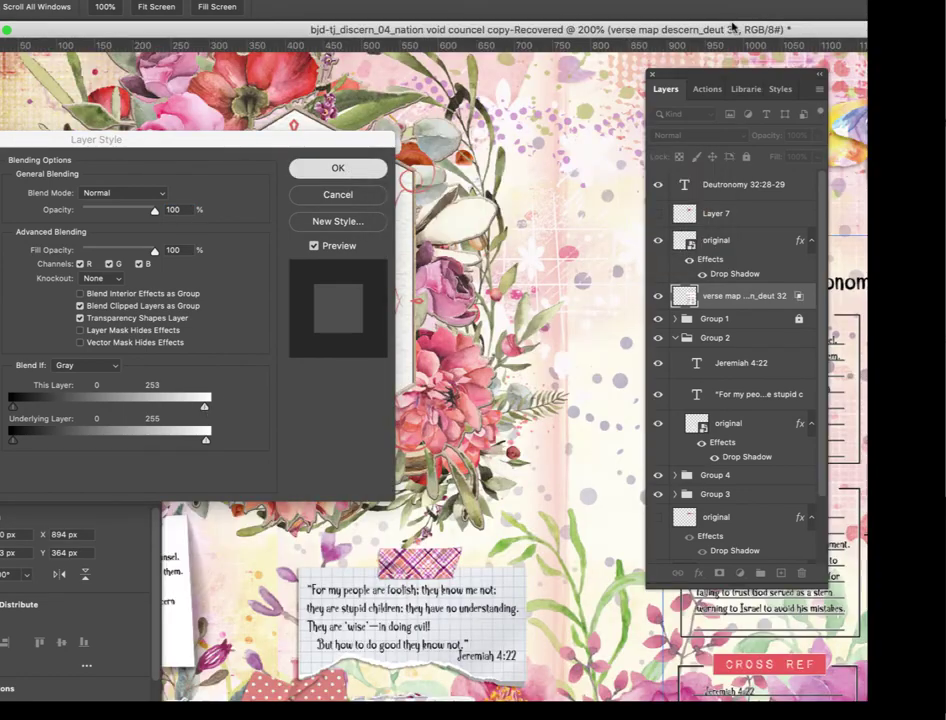
key("Return")
- Draw a light-pink filled rectangle about 544 by 599 px over the verse map
left_click_drag(731, 25, 290, 40)
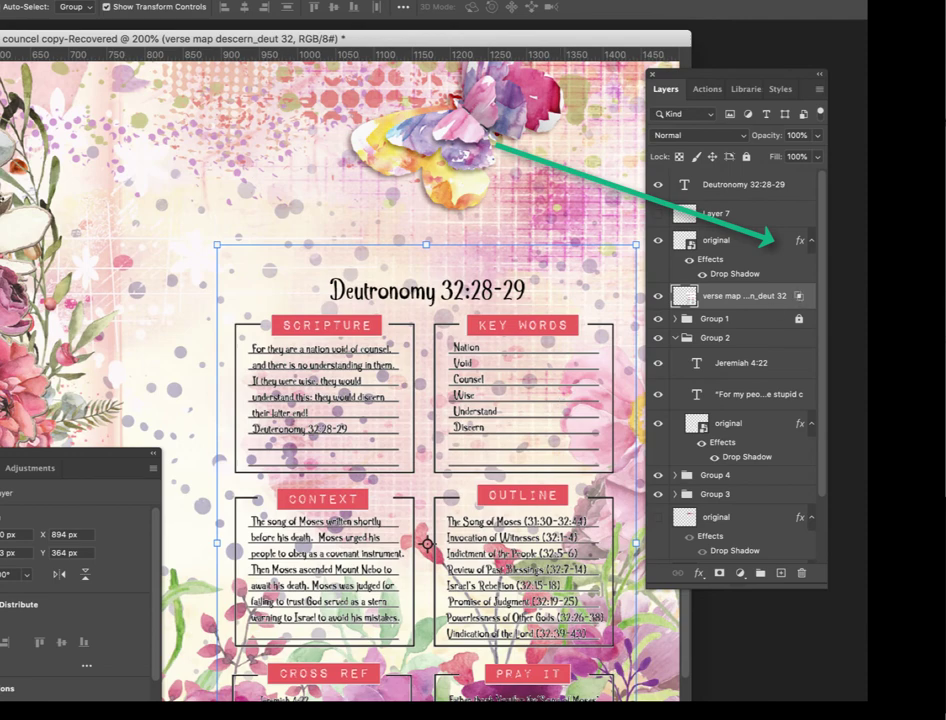
left_click_drag(50, 38, 97, 254)
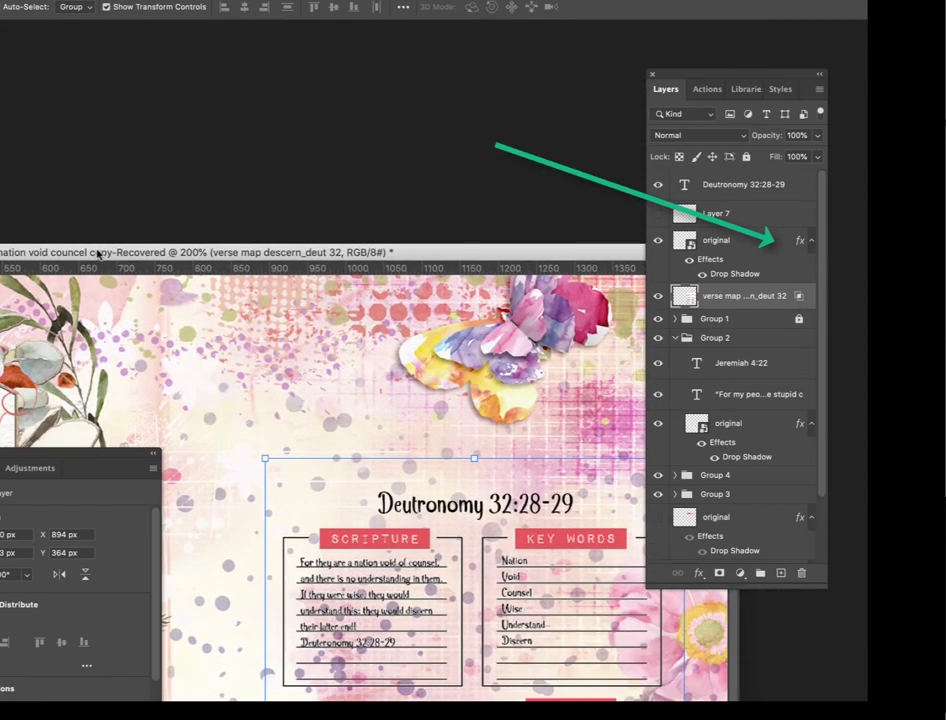
key("u")
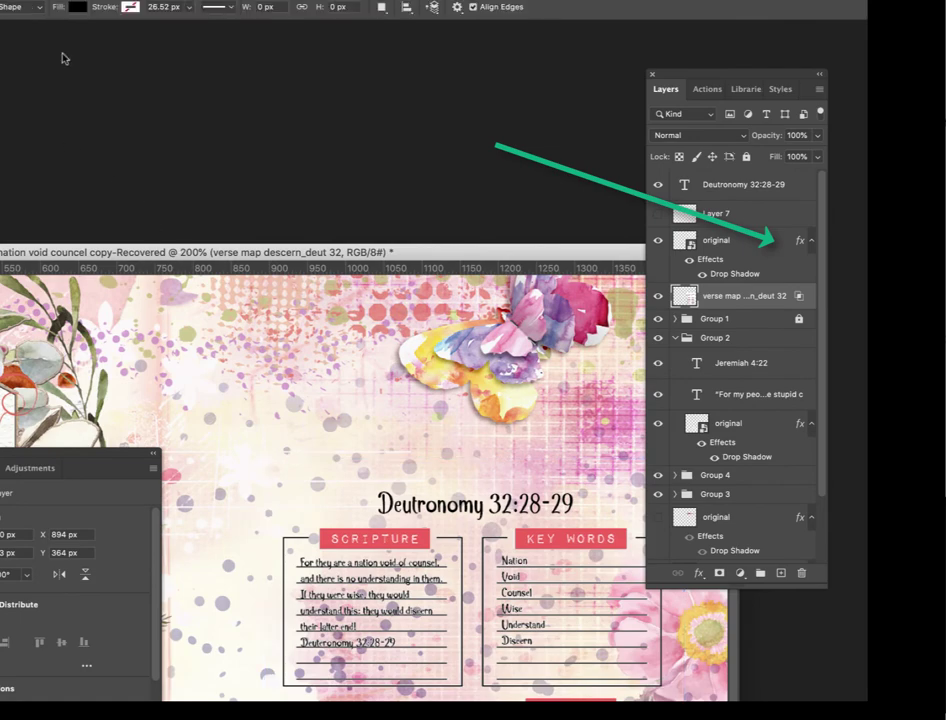
left_click(78, 10)
left_click(91, 116)
left_click_drag(302, 252, 257, 48)
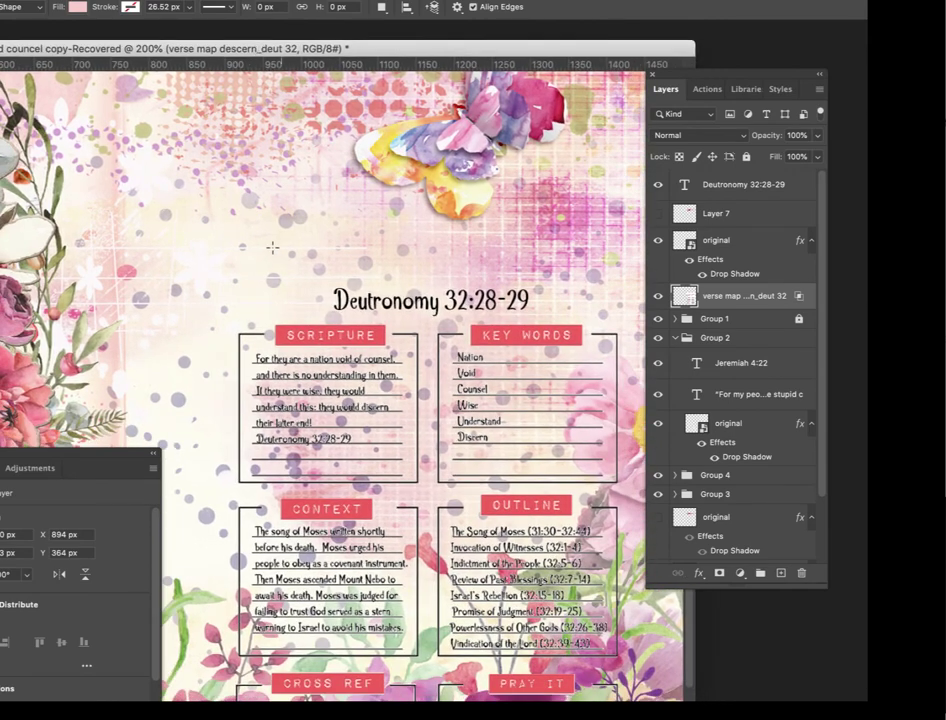
left_click_drag(215, 281, 628, 700)
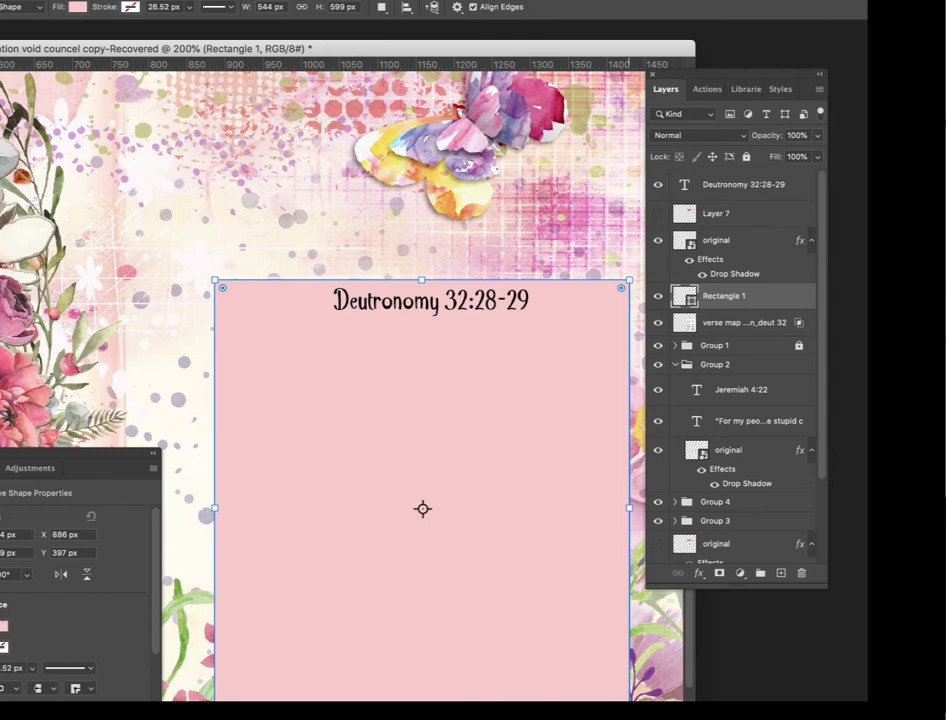
- Move the pink rectangle behind the verse map, extend it down to the page's bottom edge and deselect it
key("super+bracketleft")
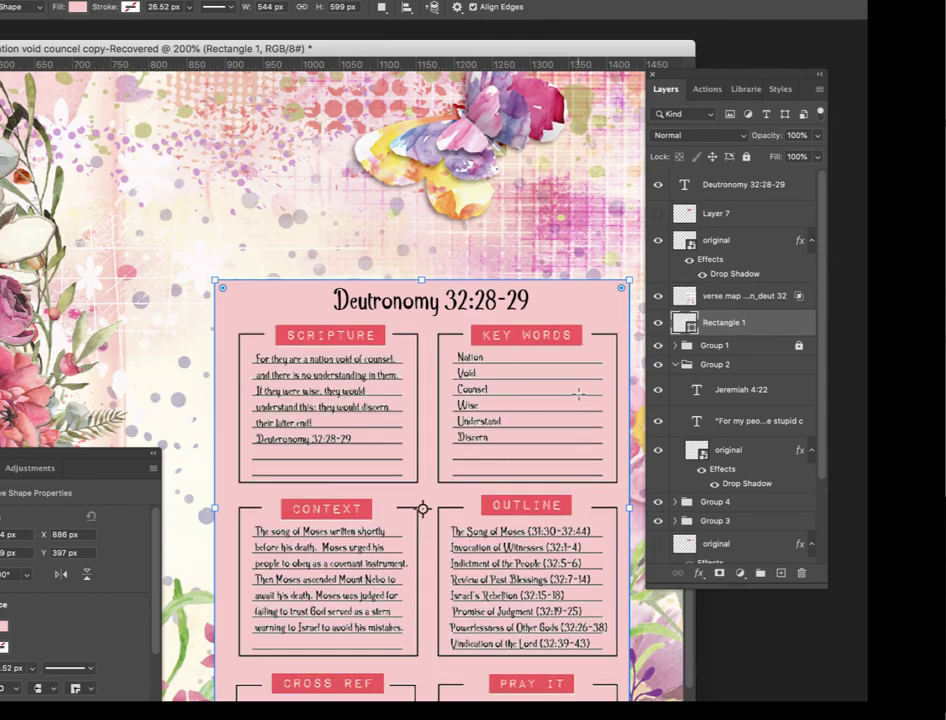
key("super+minus")
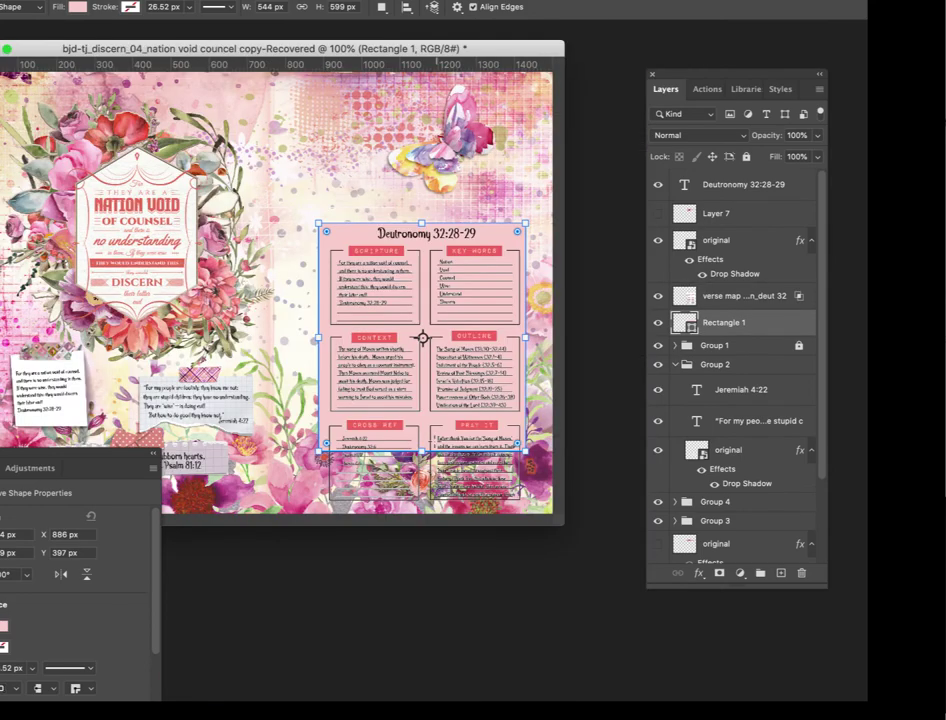
left_click_drag(421, 449, 423, 512)
key("v")
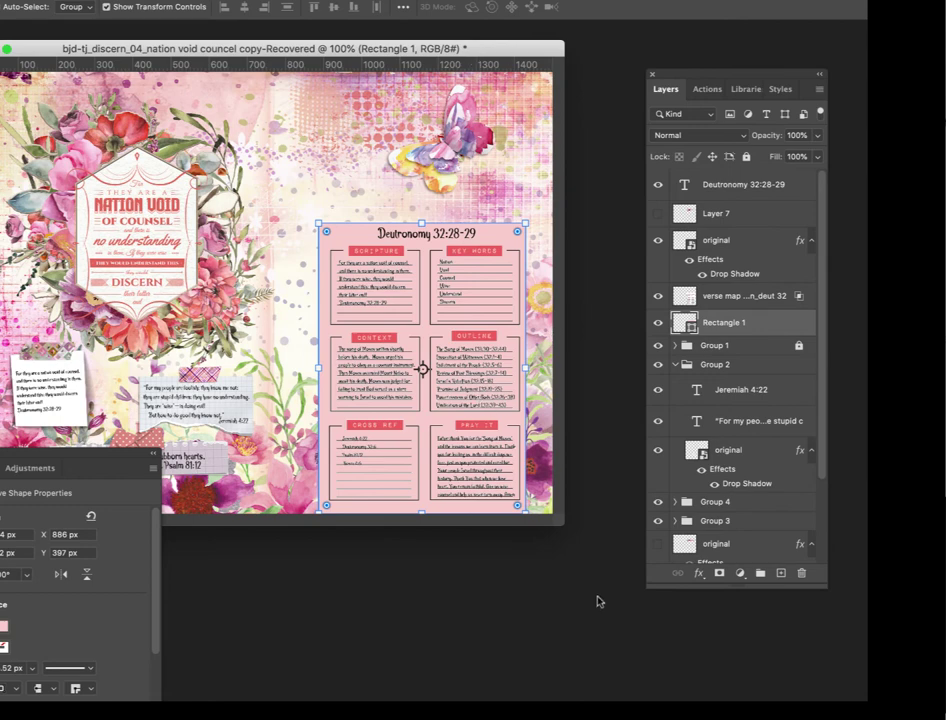
left_click(530, 186)
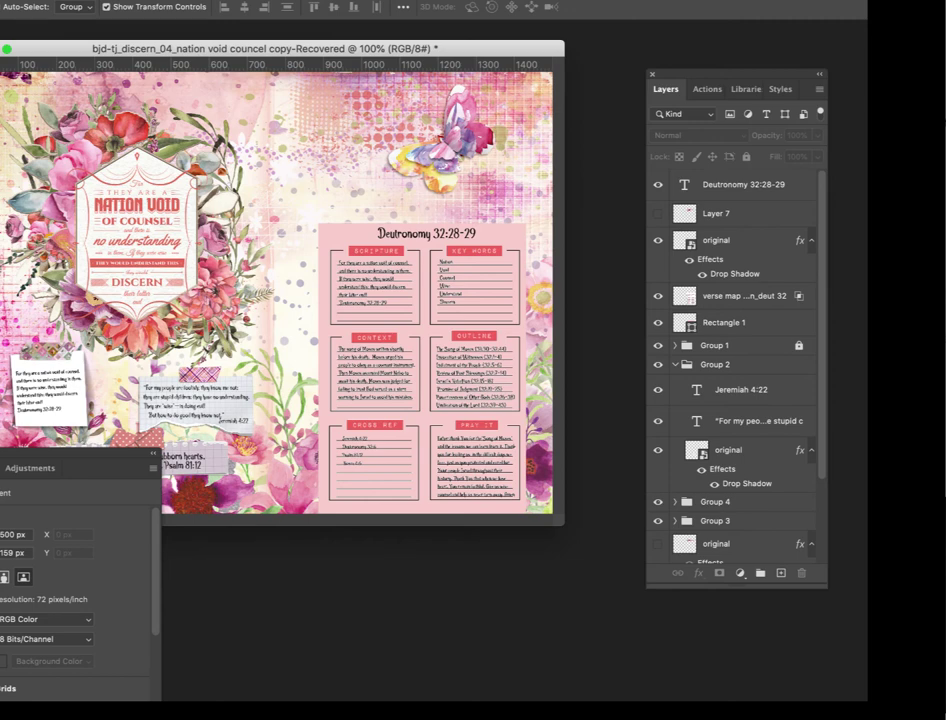
- Undo the pink backing rectangle and the verse map's Blend If change
key("super+z")
key("super+z")
key("super+z")
key("super+z")
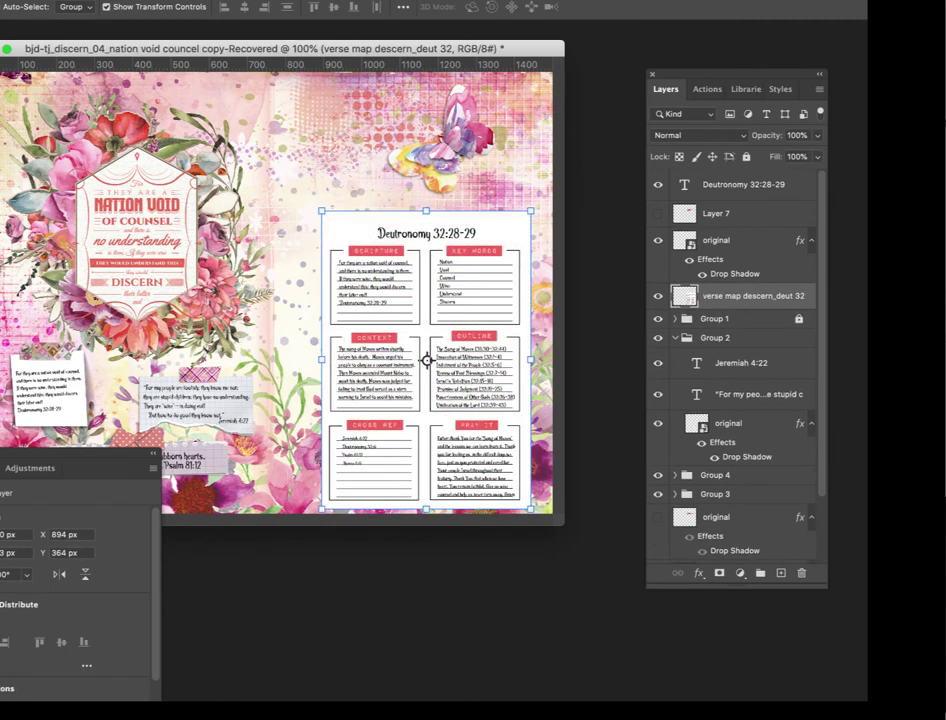
- Deselect the verse map, then enlarge and reposition the document window to show the spread's full width
key("super+z")
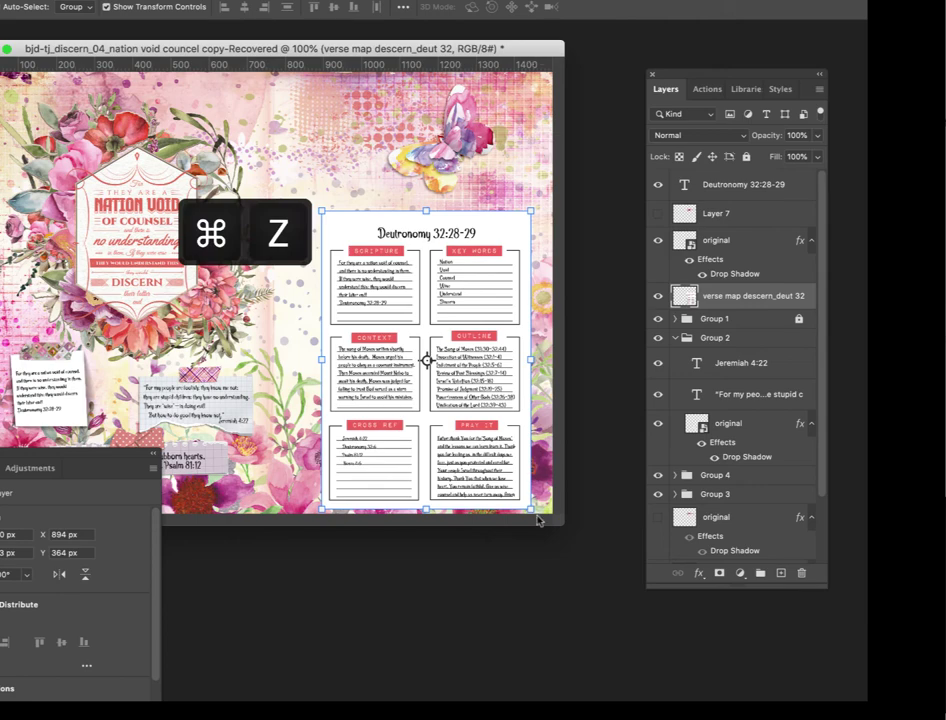
left_click_drag(558, 524, 622, 600)
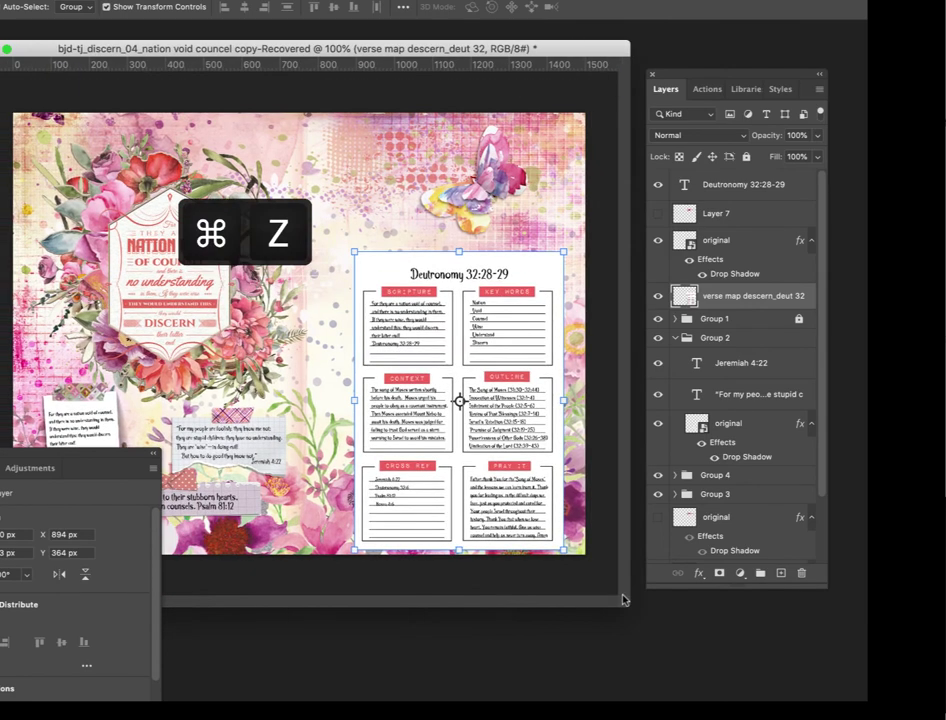
left_click(546, 144)
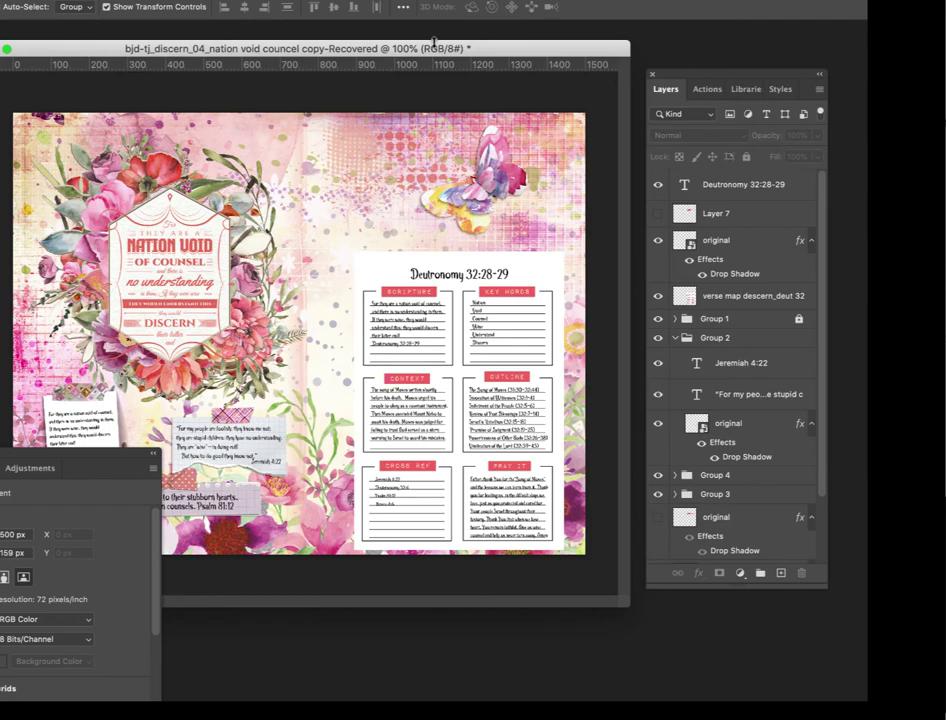
left_click_drag(433, 47, 477, 36)
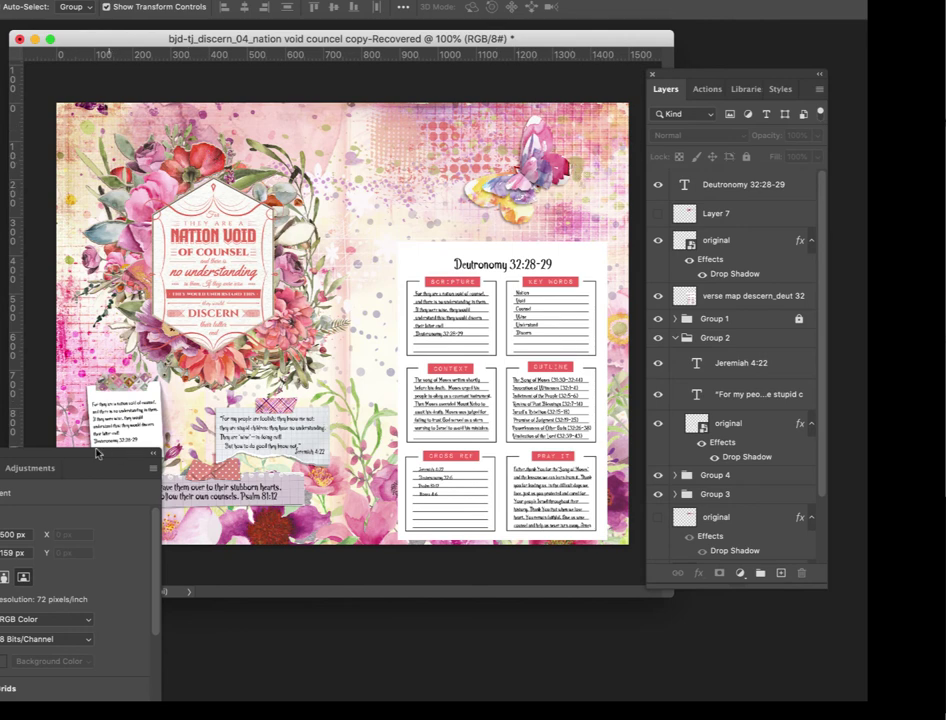
left_click(2, 452)
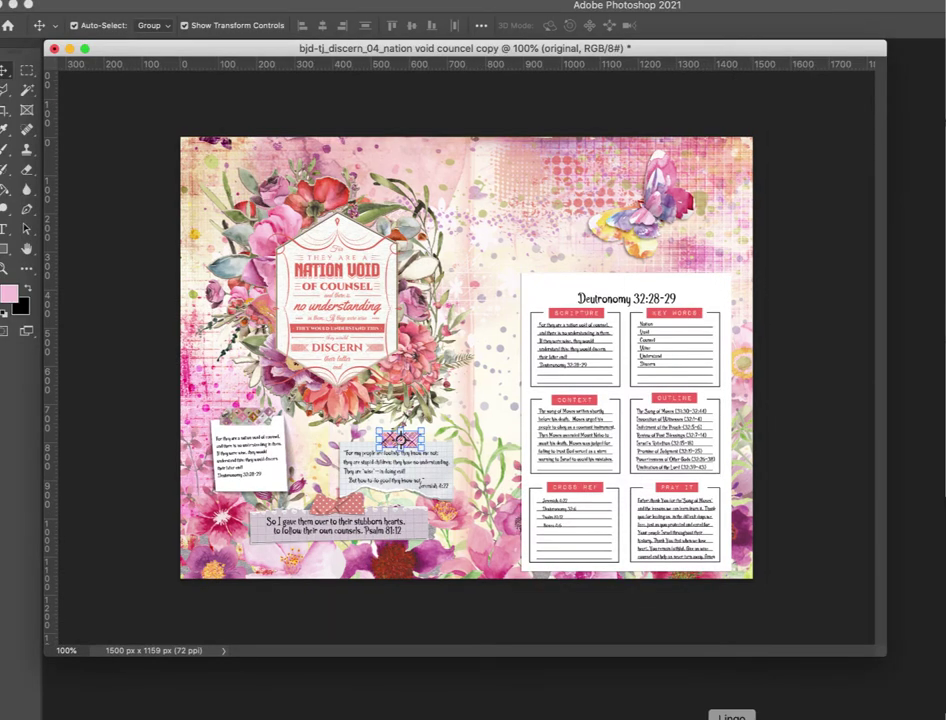
- Bring the floral ribbon cluster from Lingo into the spread, scale it to about 47% and place it across the verse map's top edge
left_click(731, 717)
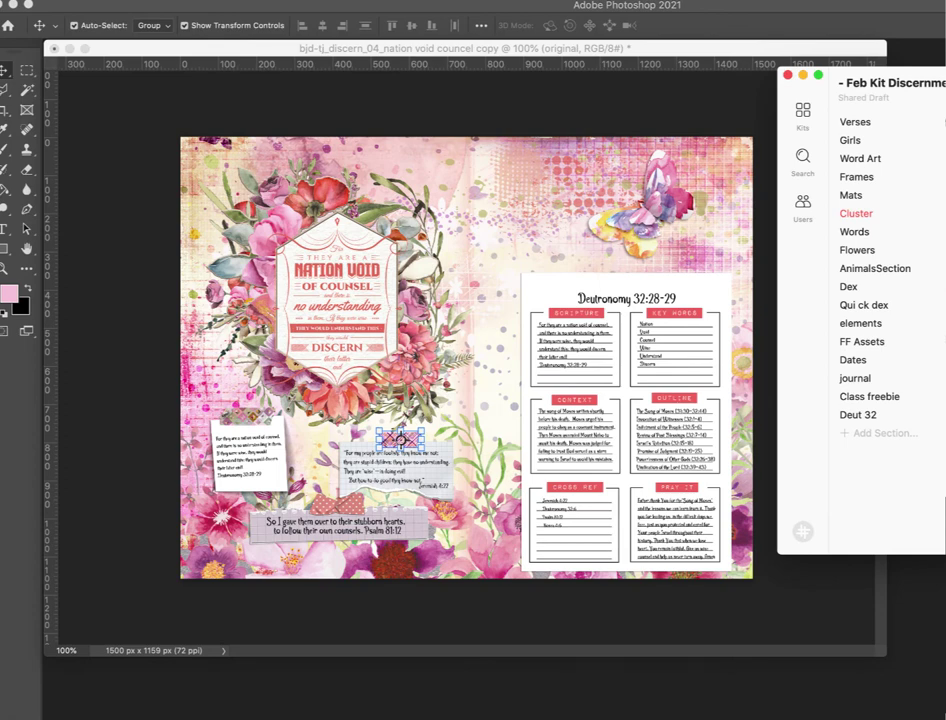
left_click(674, 257)
key("super+v")
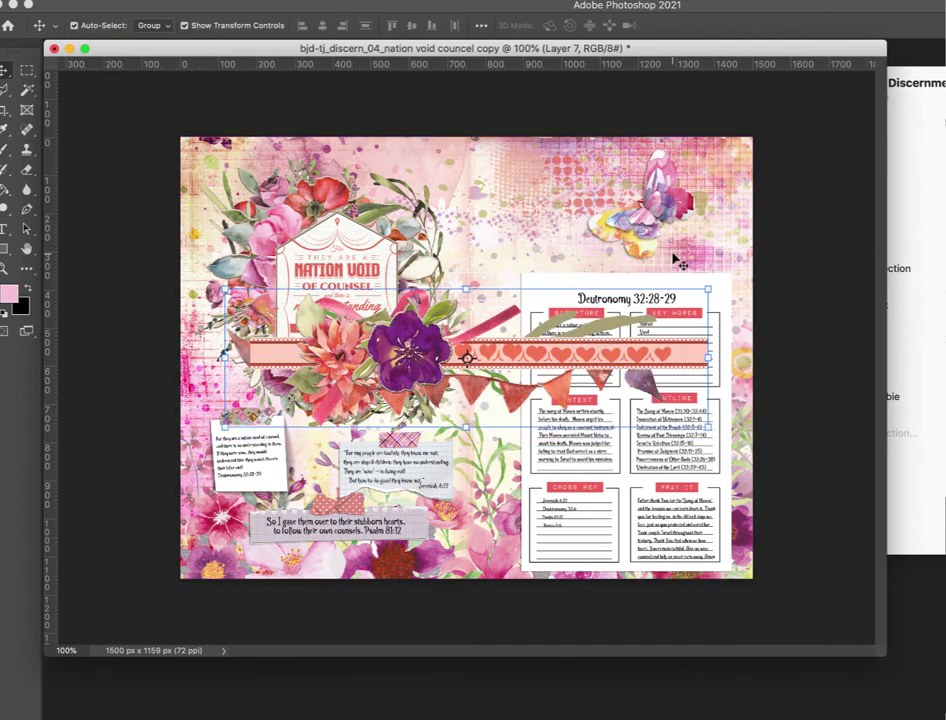
left_click_drag(686, 356, 671, 269)
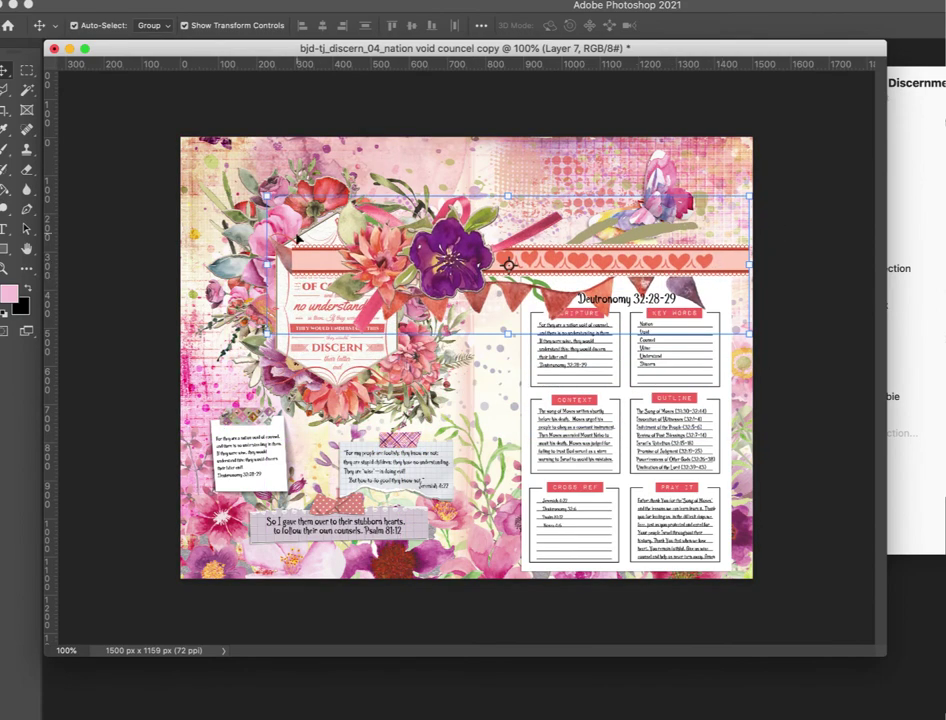
left_click_drag(268, 262, 522, 240)
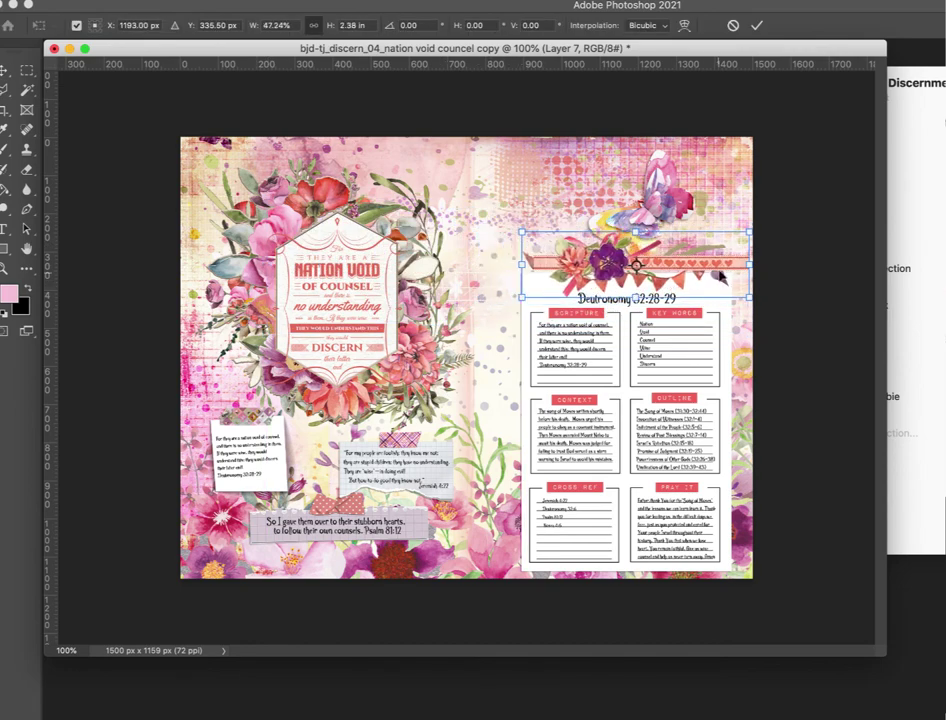
key("Return")
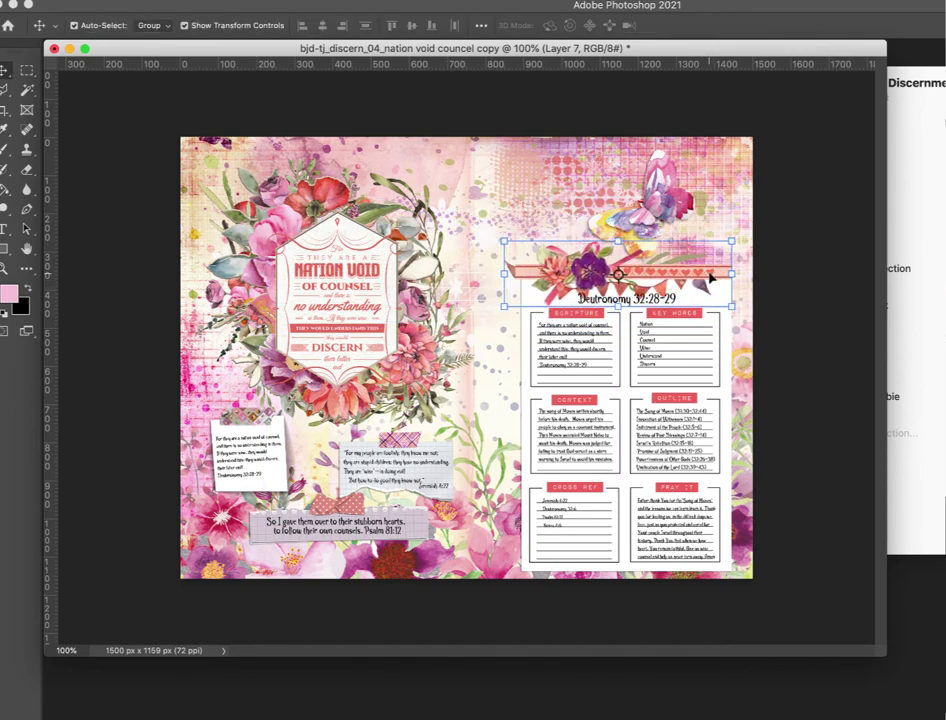
- Erase the small detached bunting flag under the right part of the heart ribbon with a 20 px Eraser
key("super+plus")
key("super+plus")
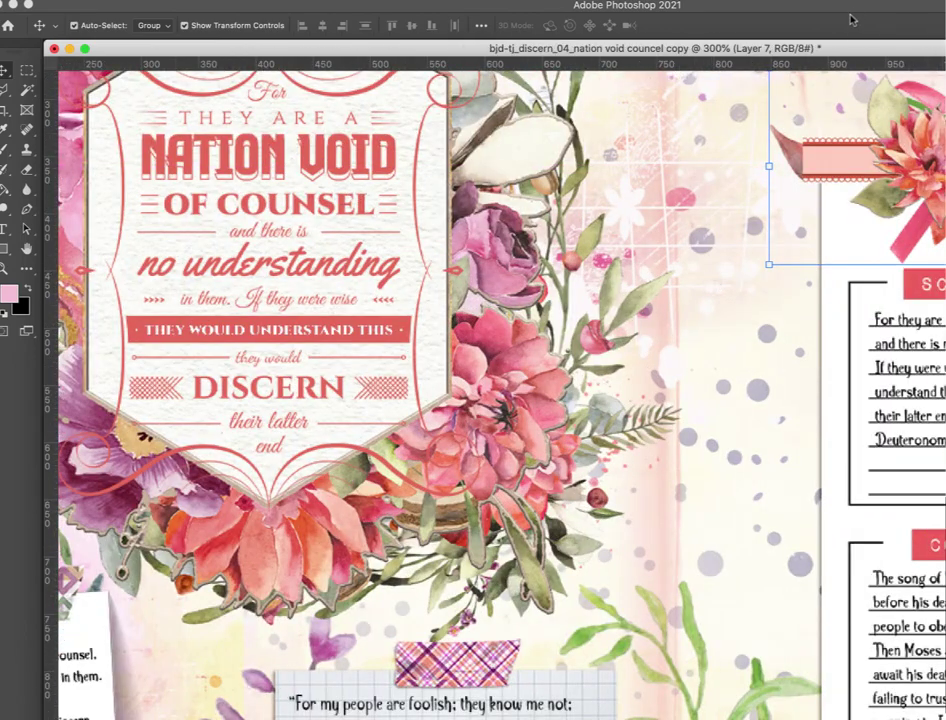
left_click_drag(849, 47, 421, 260)
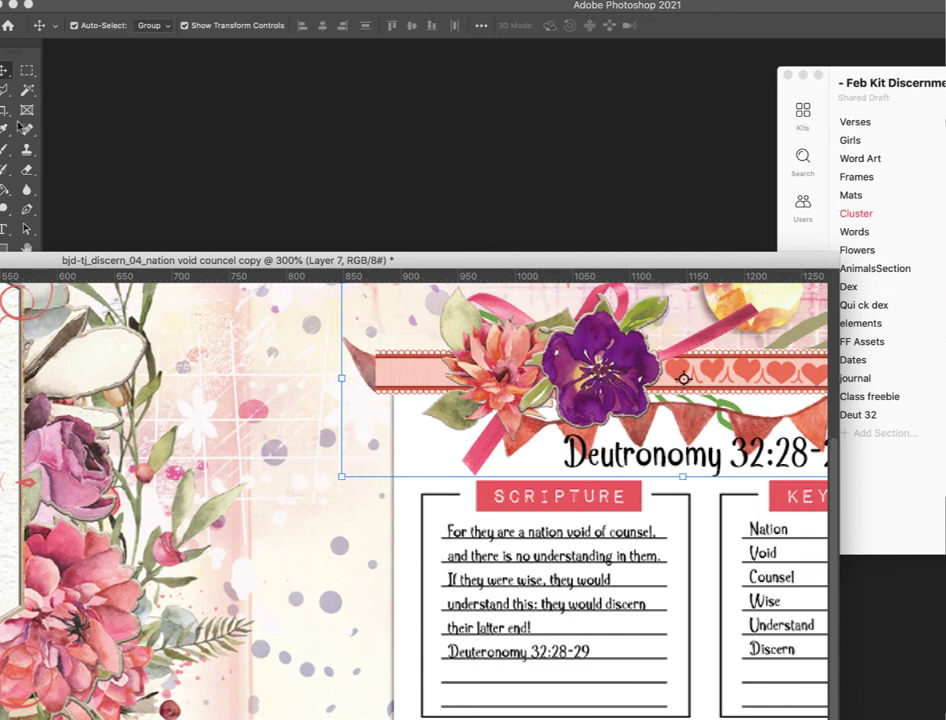
left_click(27, 170)
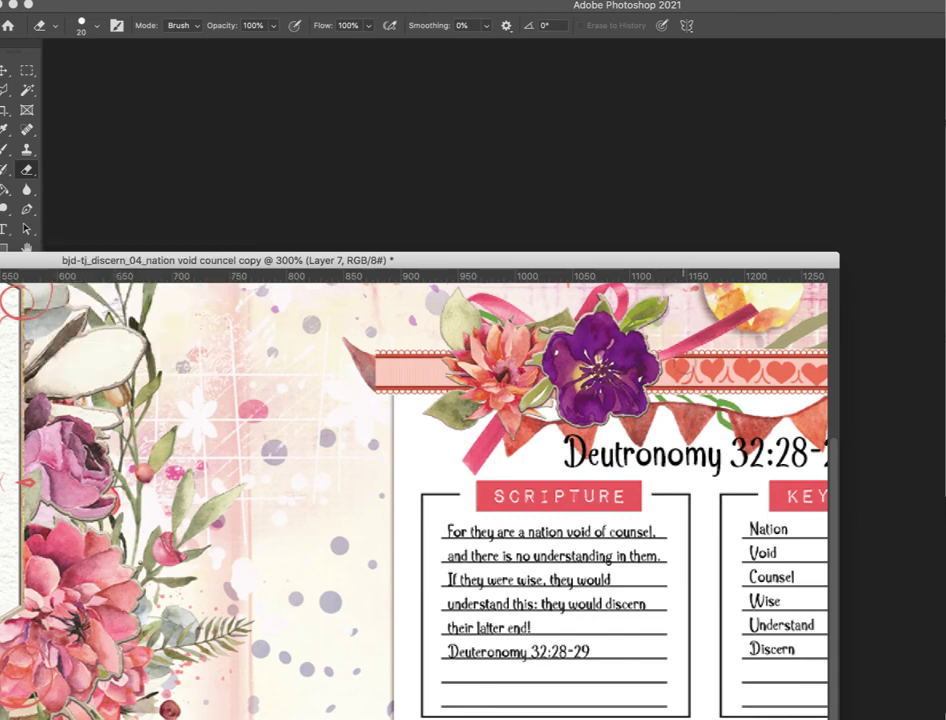
scroll(553, 296, "right", 5)
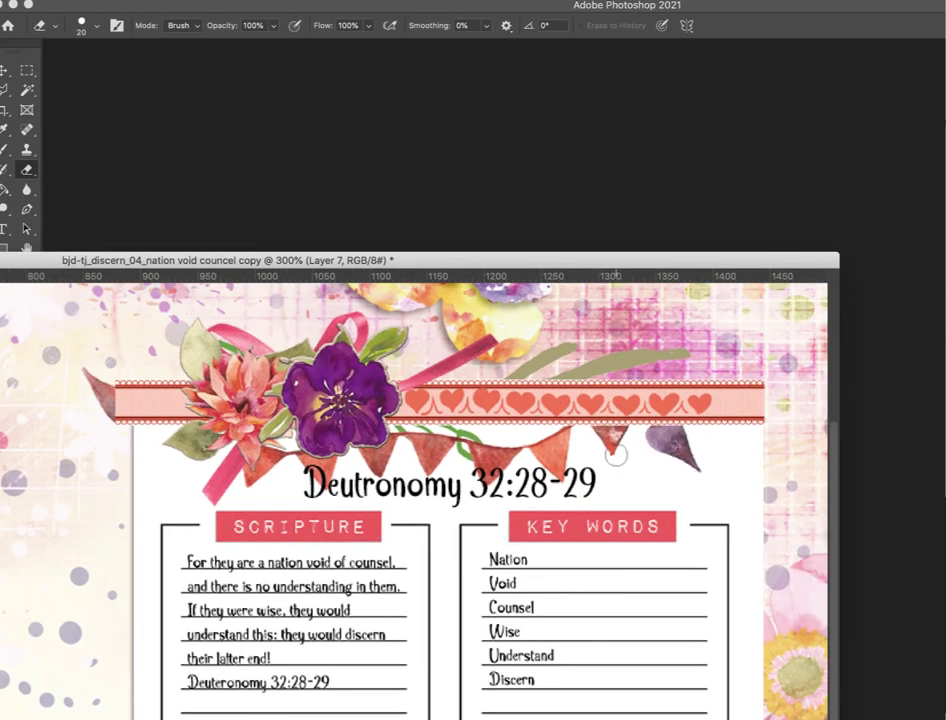
mouse_move(622, 448)
left_mouse_down()
mouse_move(591, 438)
mouse_move(634, 437)
left_mouse_up()
- Cut away the remaining bunting flags to the right of the purple flower using a rectangular selection
left_click(26, 69)
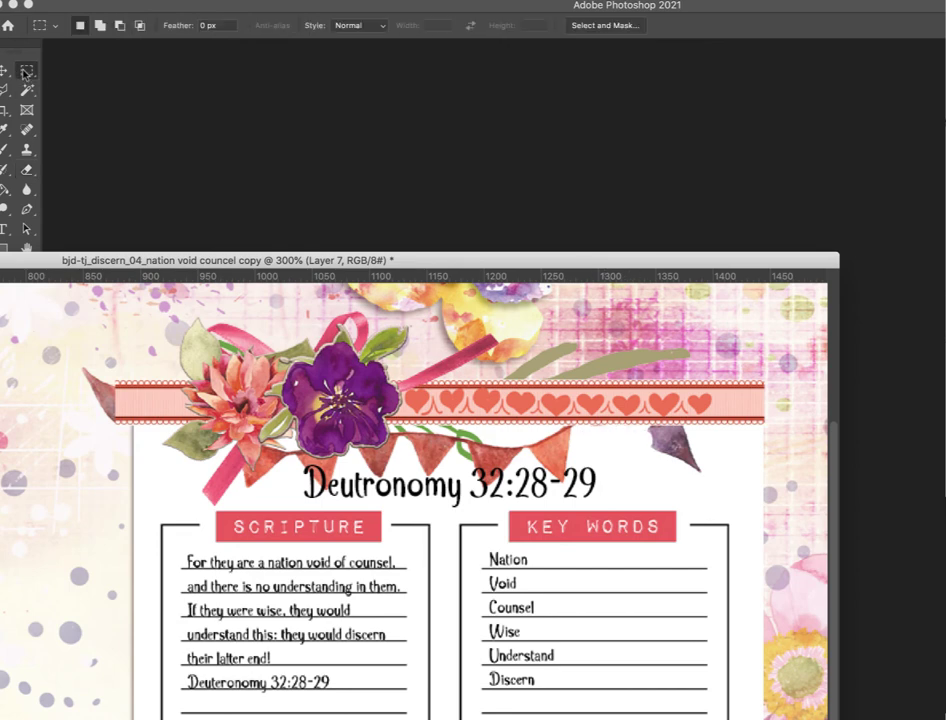
left_click_drag(398, 425, 746, 514)
left_click(746, 517)
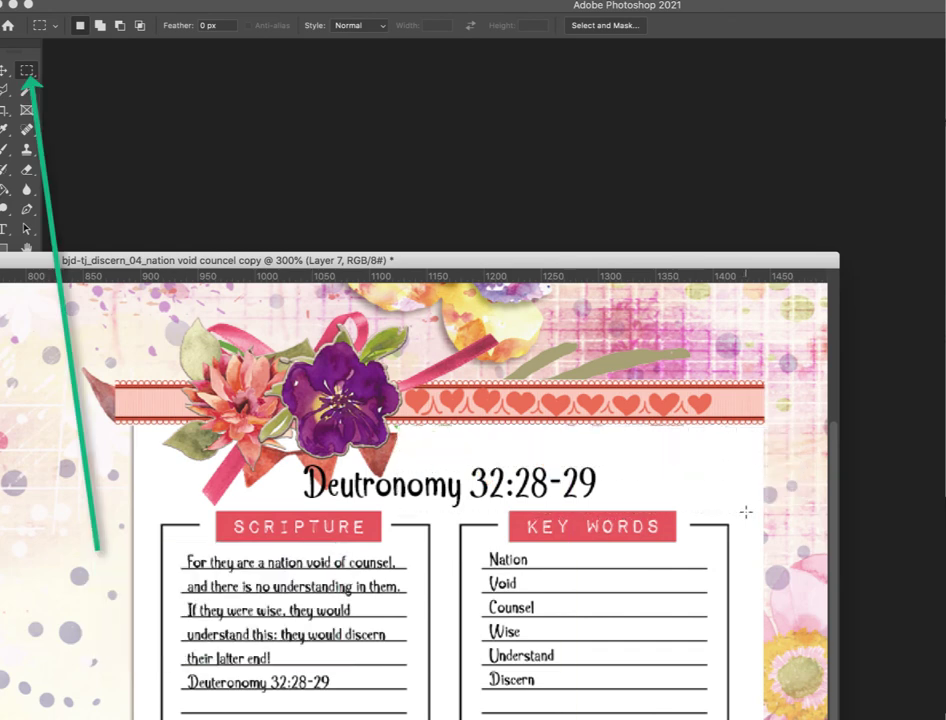
key("super+x")
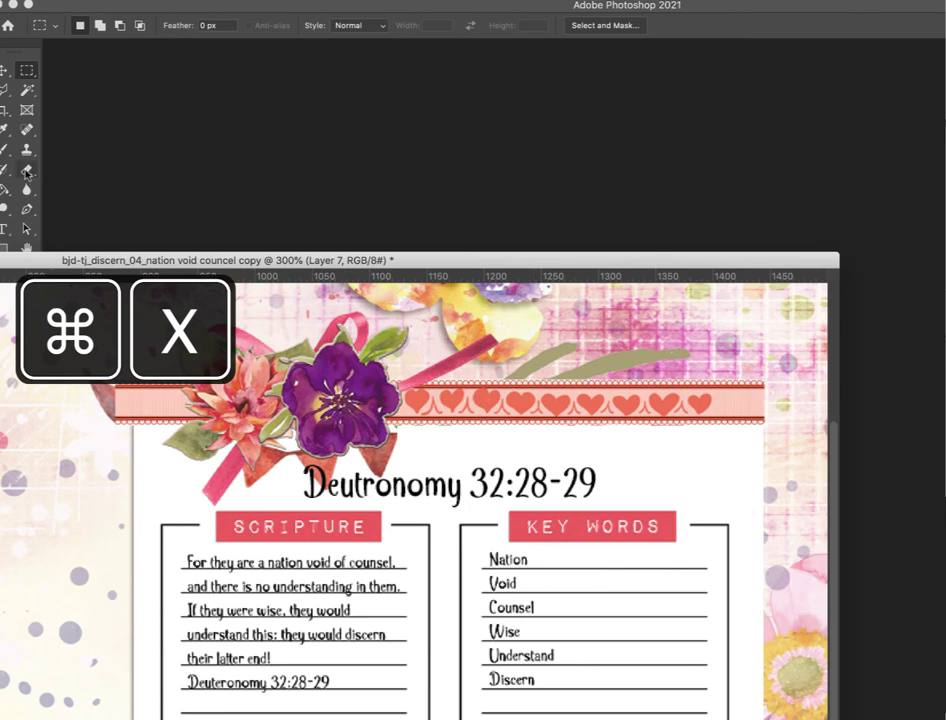
- Erase the leftover flag beside the purple flower and the pointed scrap beyond the ribbon's left end with a 6 px Eraser
key("e")
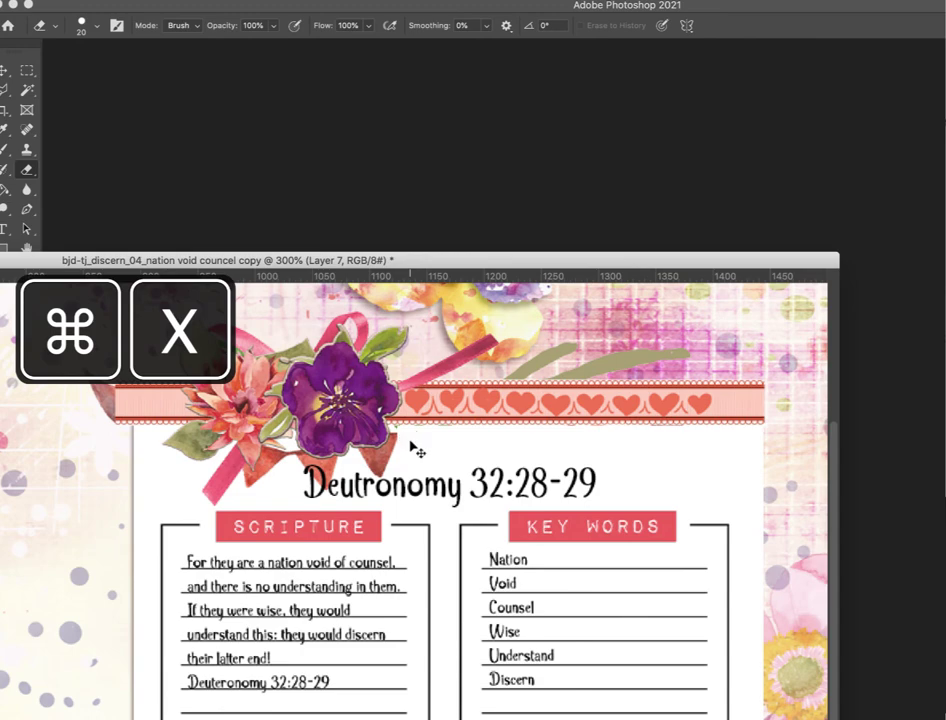
key("super+plus")
key("super+equal")
key("super+equal")
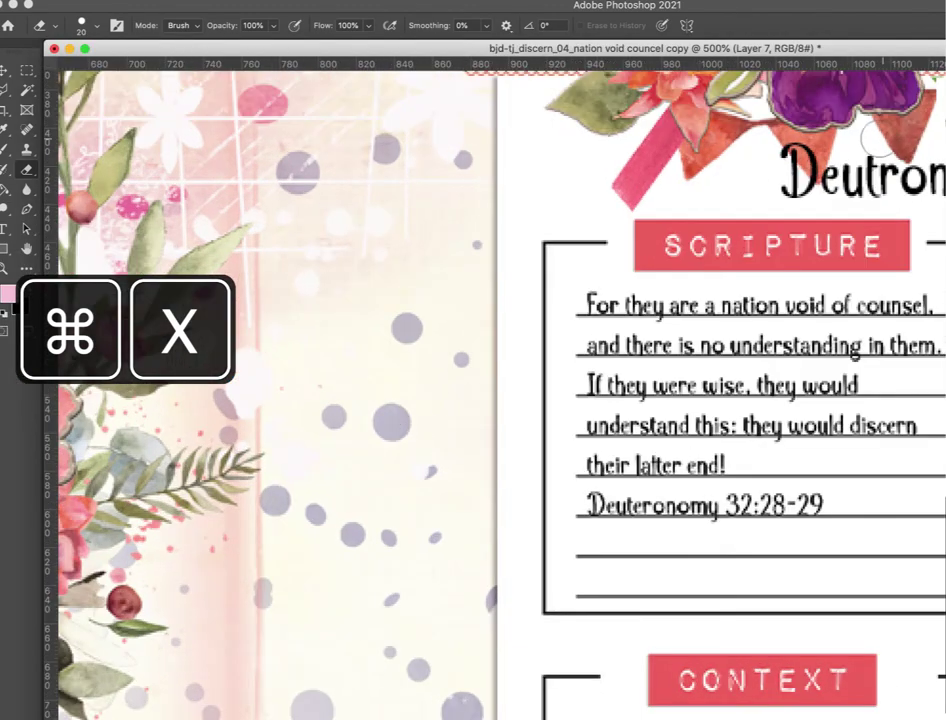
scroll(876, 145, "up", 10)
scroll(840, 200, "right", 7)
key("bracketleft")
key("bracketleft")
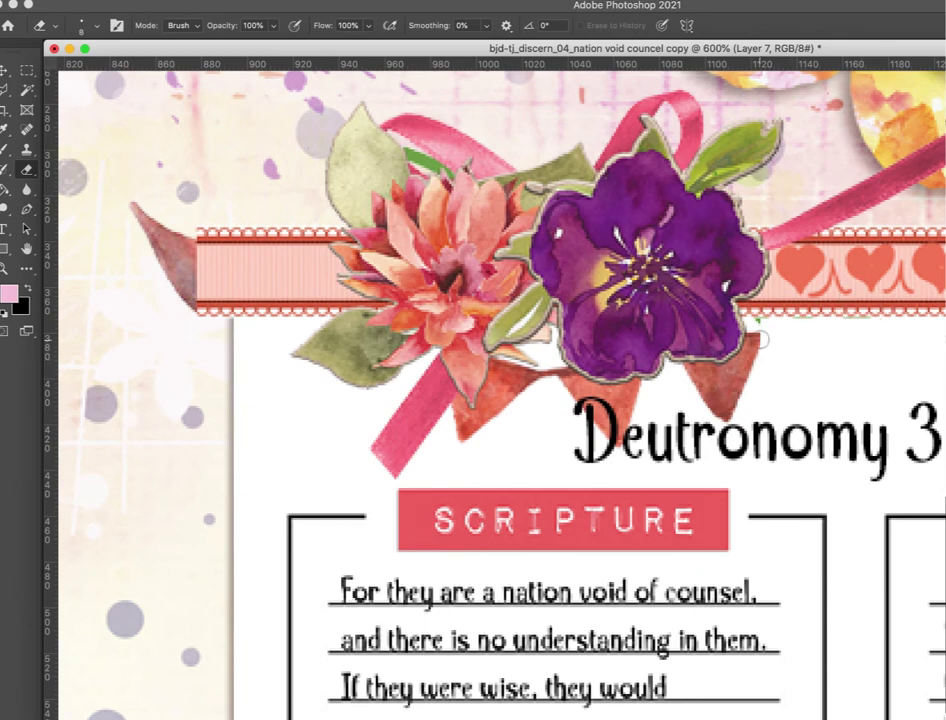
key("bracketleft")
key("bracketleft")
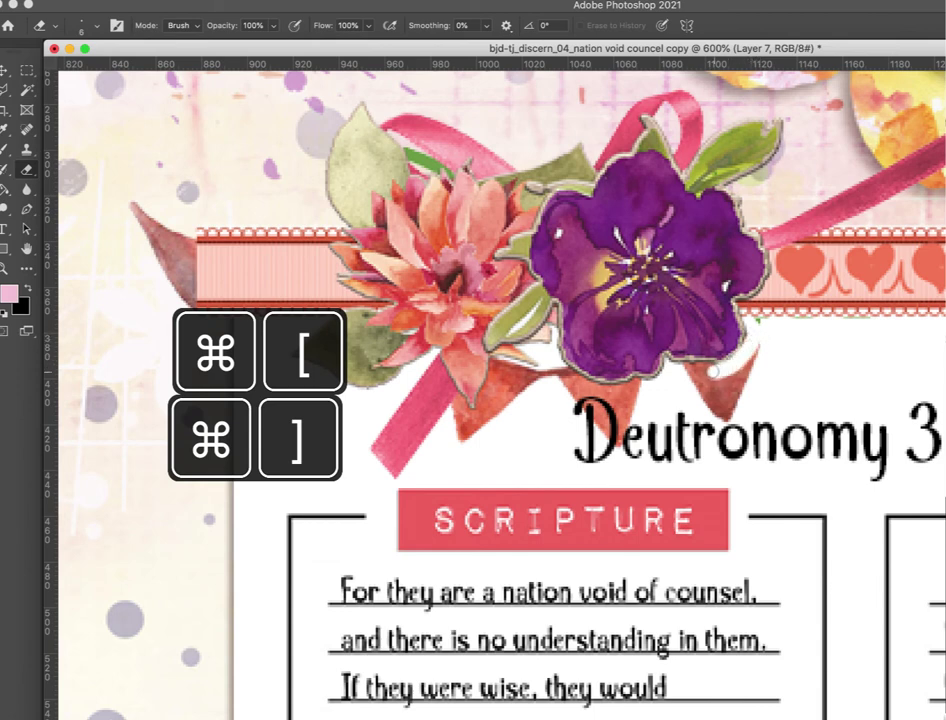
mouse_move(688, 371)
left_mouse_down()
mouse_move(720, 415)
mouse_move(761, 349)
mouse_move(711, 383)
mouse_move(703, 370)
mouse_move(726, 393)
left_mouse_up()
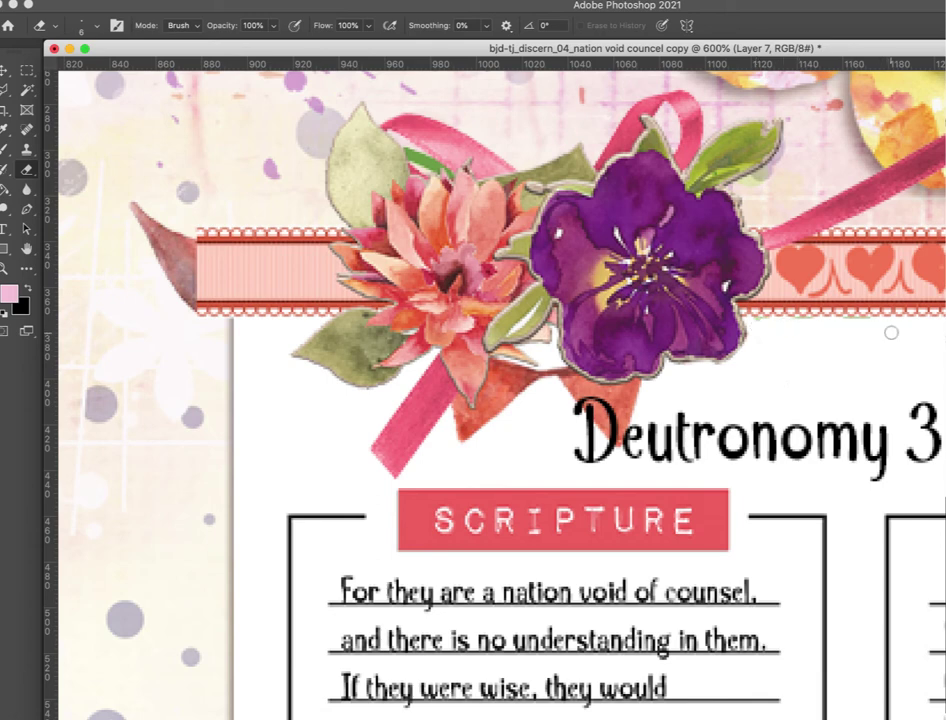
left_click_drag(100, 160, 186, 268)
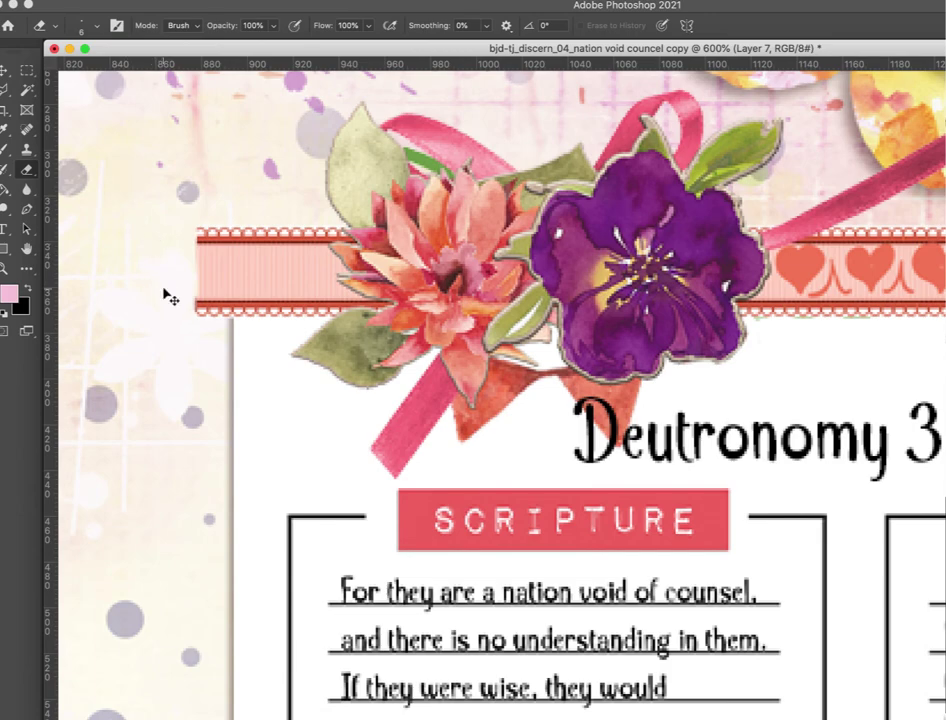
- Shift the ribbon cluster about 27 px left and 9 px down across the verse map's top edge
key("ctrl+minus")
key("ctrl+minus")
key("ctrl+minus")
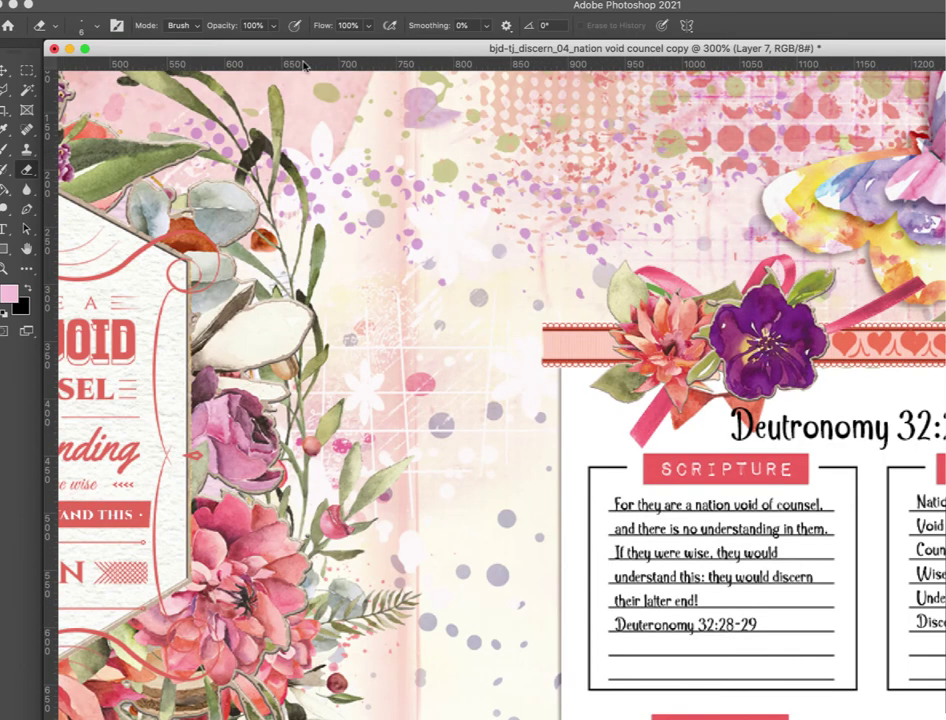
left_click_drag(391, 50, 151, 106)
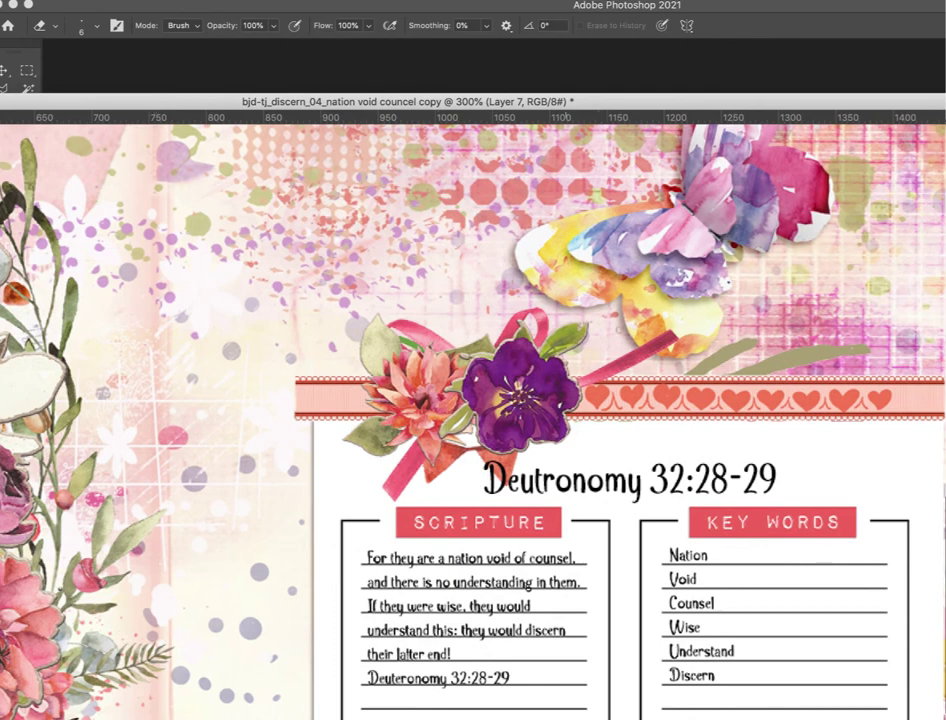
key("v")
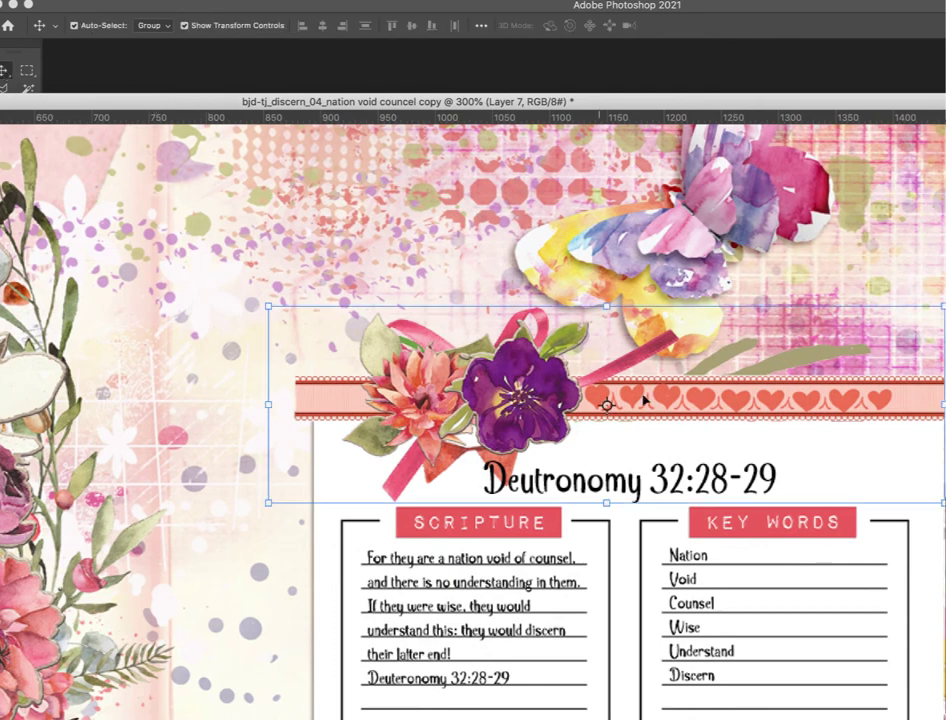
left_click_drag(555, 394, 523, 404)
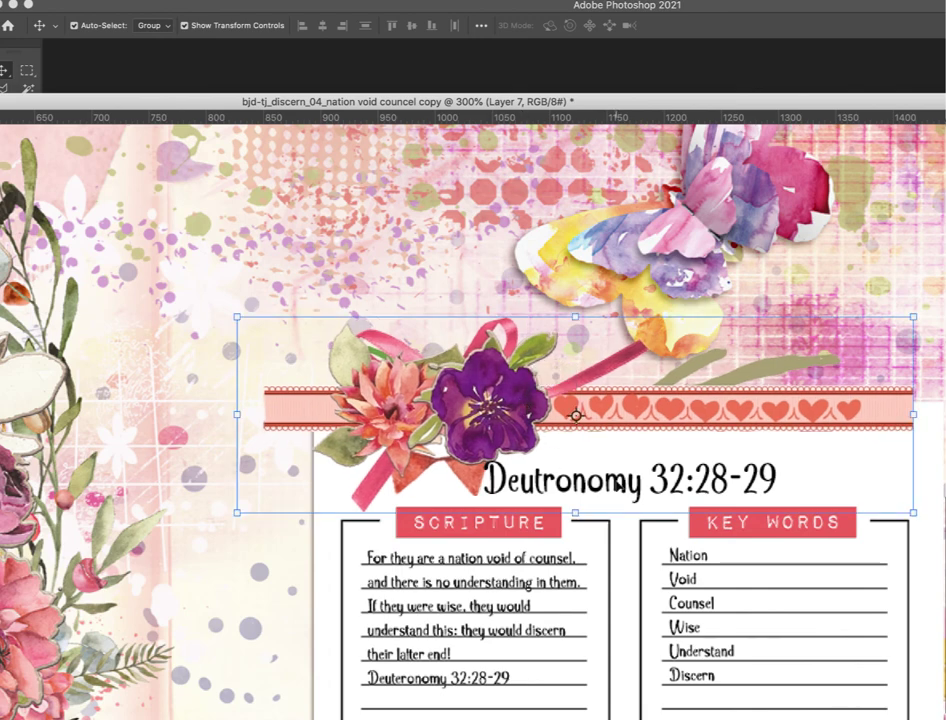
- Nudge the Deutronomy 32:28-29 title slightly right and give the ribbon cluster a drop shadow
left_click_drag(621, 485, 640, 484)
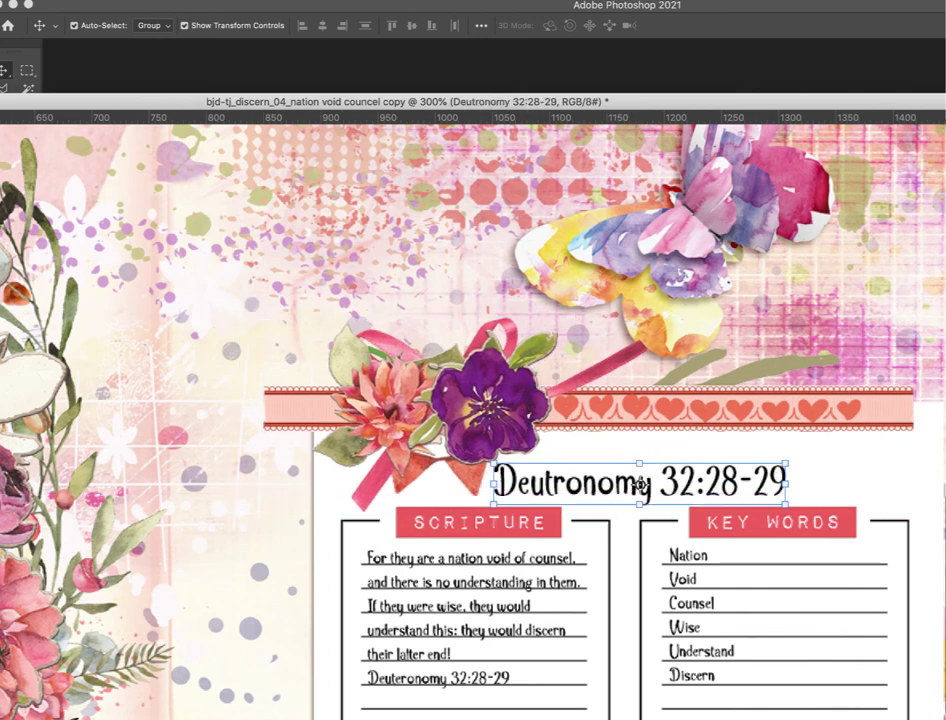
left_click(575, 414)
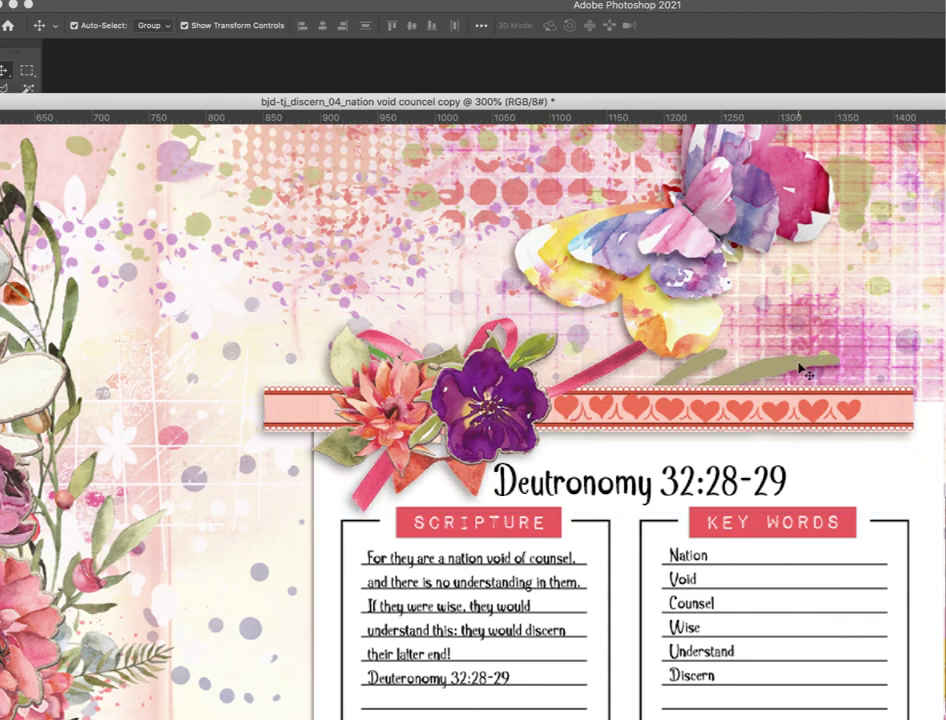
- Cut the olive-green leaves above the heart ribbon and the tip of the pink ribbon tail overlapping the butterfly
left_click_drag(55, 103, 41, 221)
left_click(27, 69)
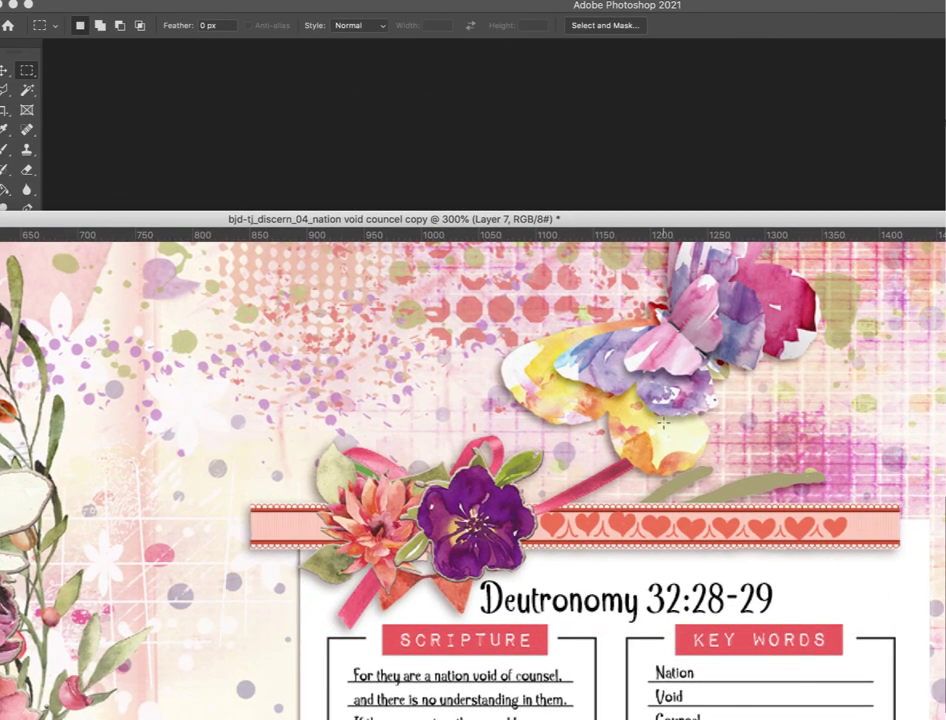
mouse_move(639, 459)
left_mouse_down()
mouse_move(822, 480)
mouse_move(875, 501)
left_mouse_up()
key("super+x")
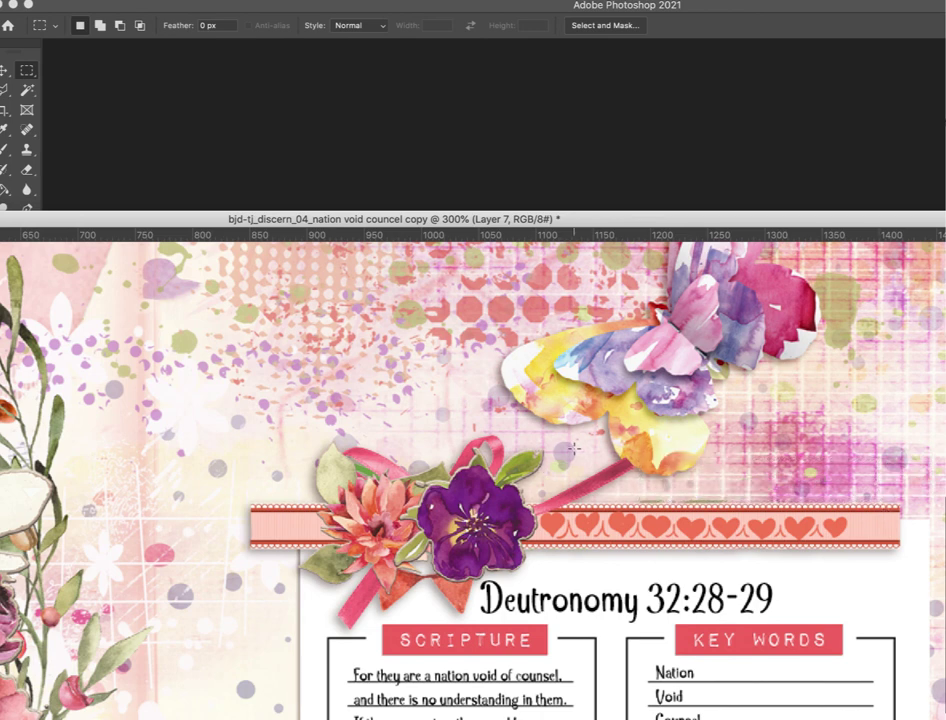
left_click_drag(593, 433, 687, 488)
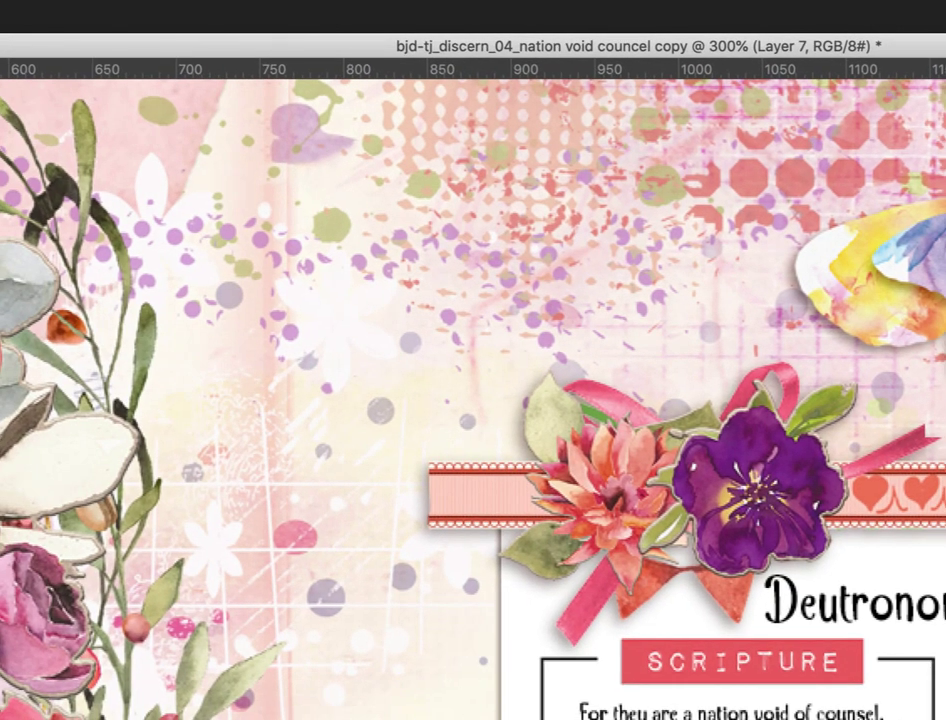
- Select the verse map and enlarge the document window to bring both pages of the spread into view
key("super+minus")
key("super+minus")
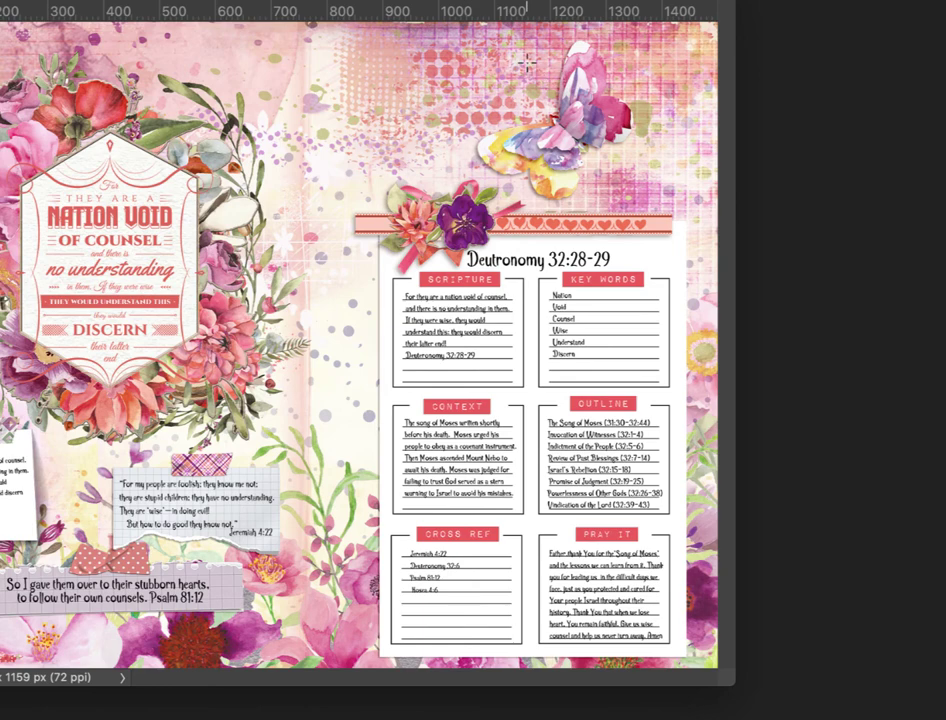
left_click(522, 355)
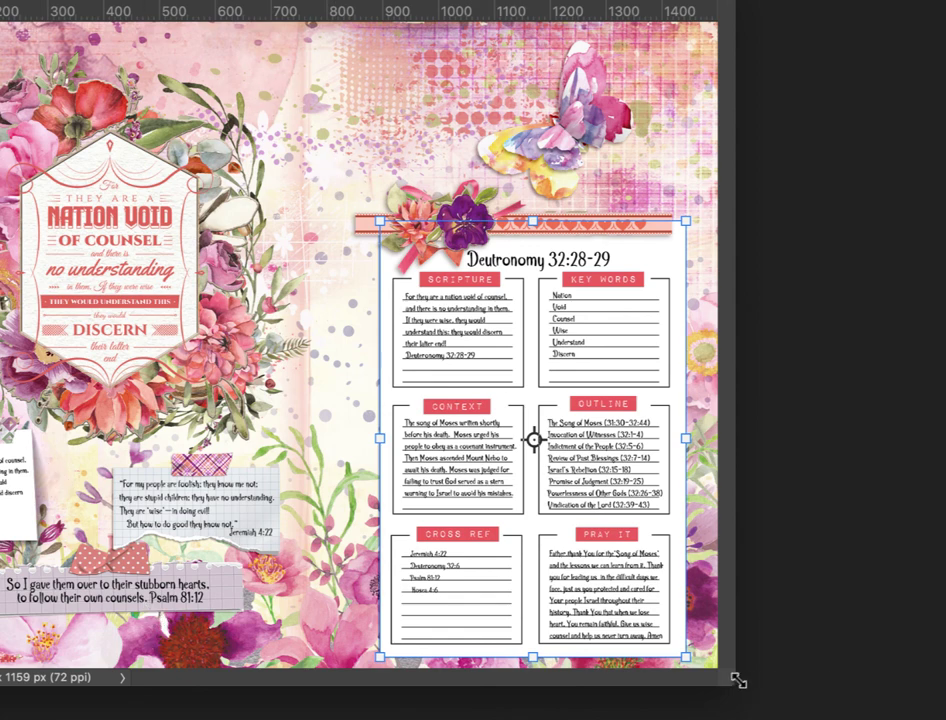
left_click_drag(729, 678, 945, 719)
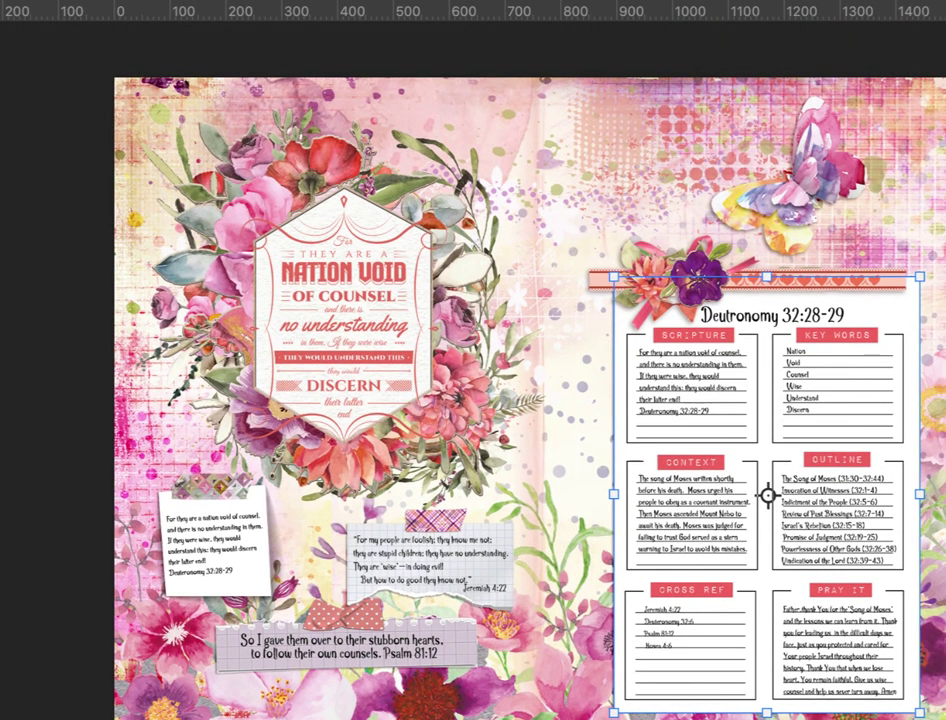